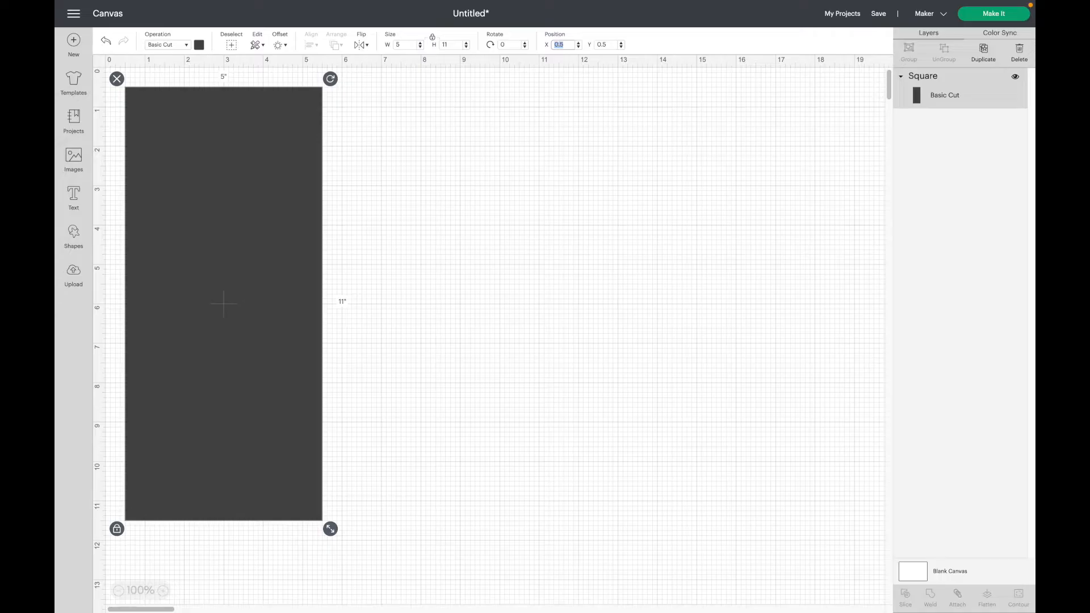
- Position the 5 × 11 in rectangle at X 4, Y 0
type("0")
key("Return")
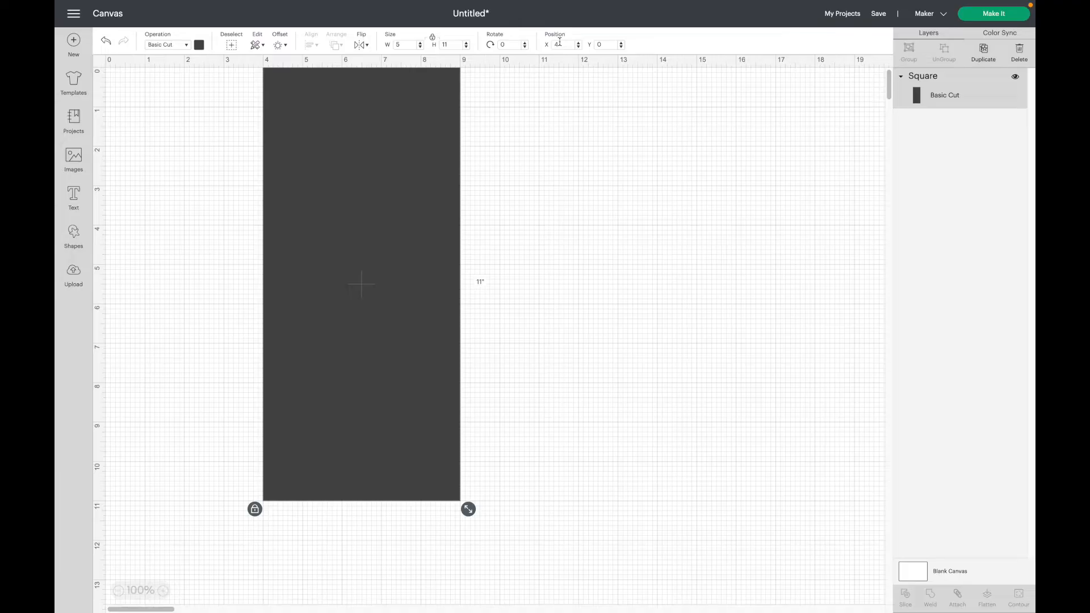
- Add a square and resize it to 10 in wide by 7 in high
left_click(78, 238)
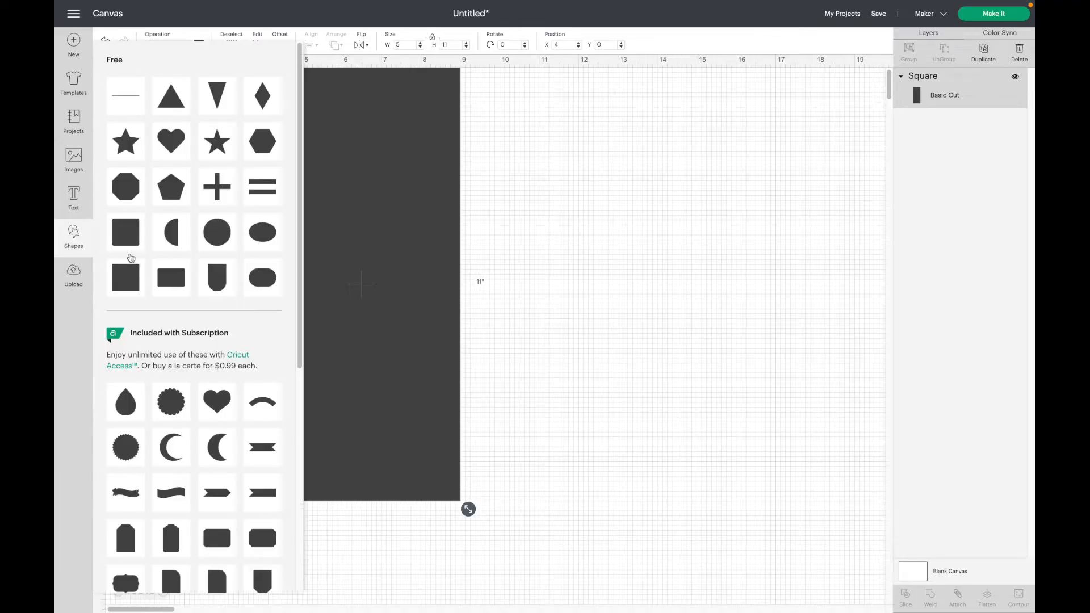
left_click(130, 270)
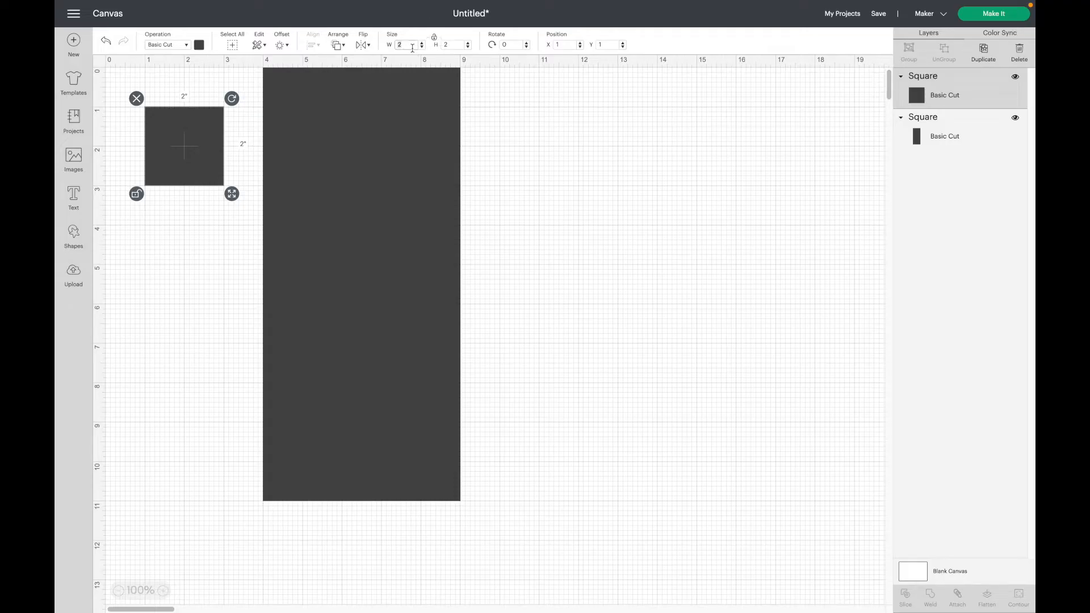
double_click(413, 47)
type("10")
key("Tab")
type("7")
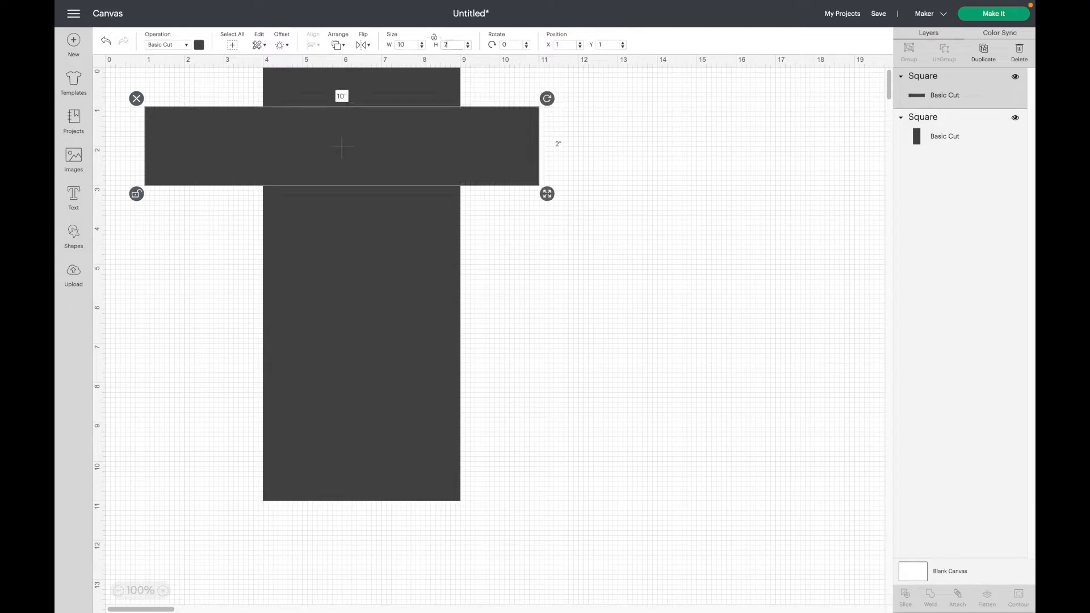
key("Return")
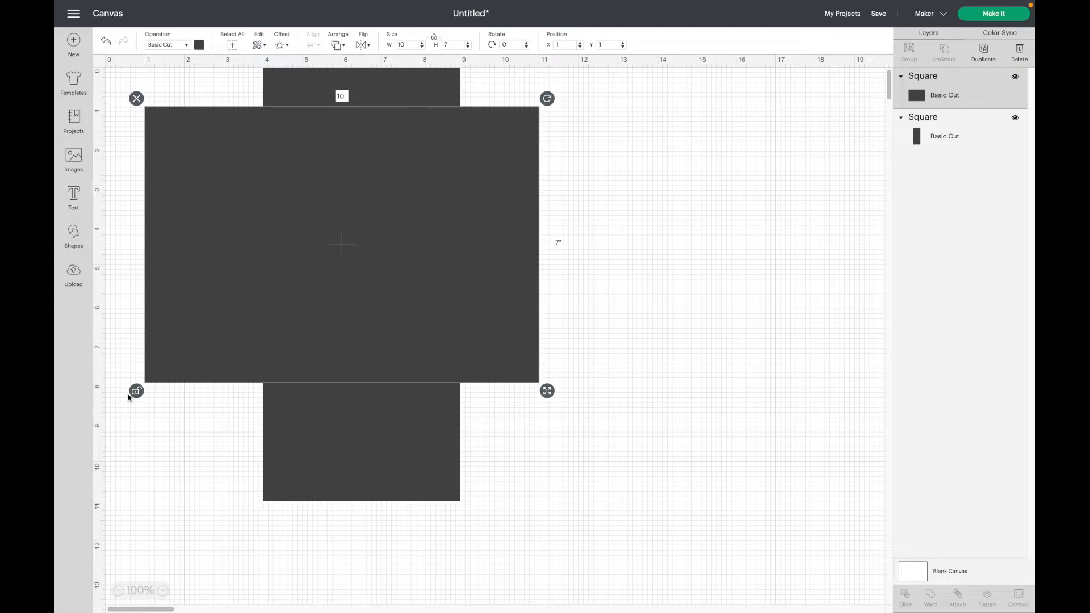
- Lock the 10 × 7 in rectangle's proportions and position it at X 1.5, Y 4
left_click(136, 391)
left_click(565, 45)
type(".5")
key("Tab")
key("Return")
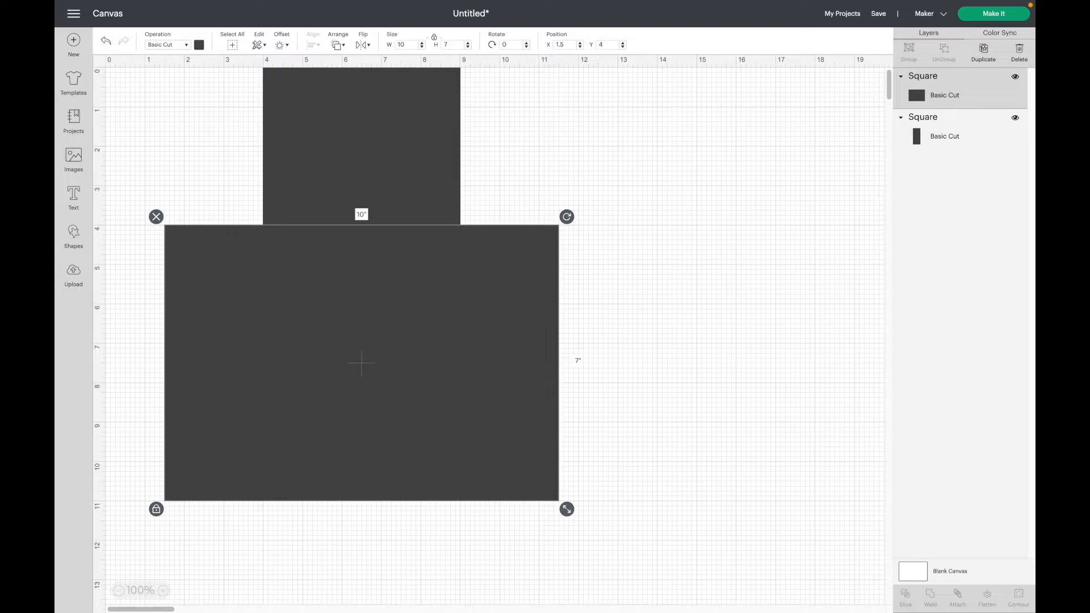
- Add another square and resize it to 13 in wide by 3 in high
left_click(74, 239)
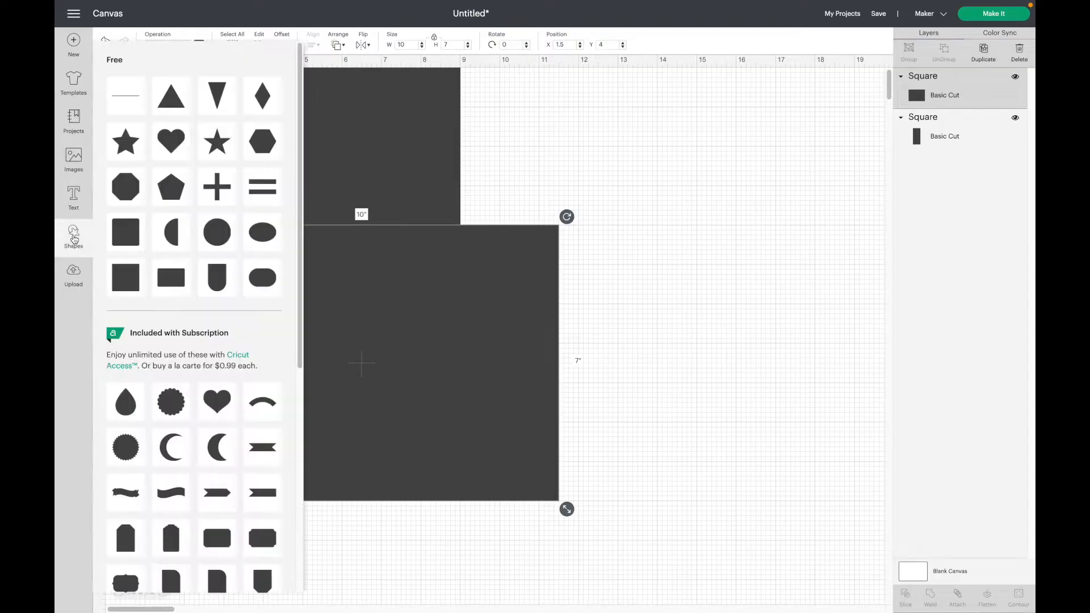
left_click(131, 284)
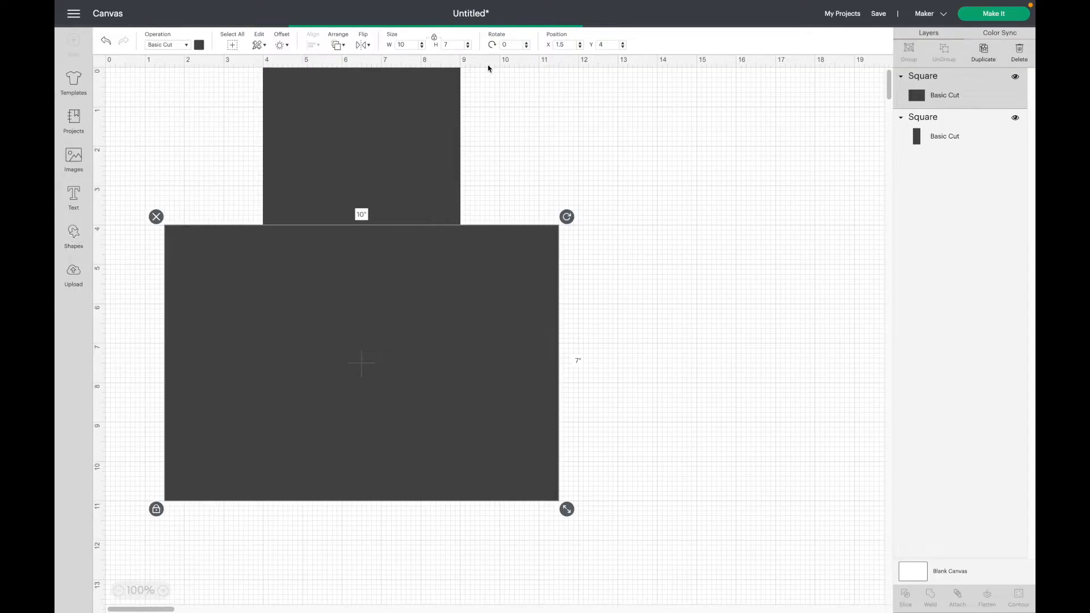
left_click(407, 44)
type("13")
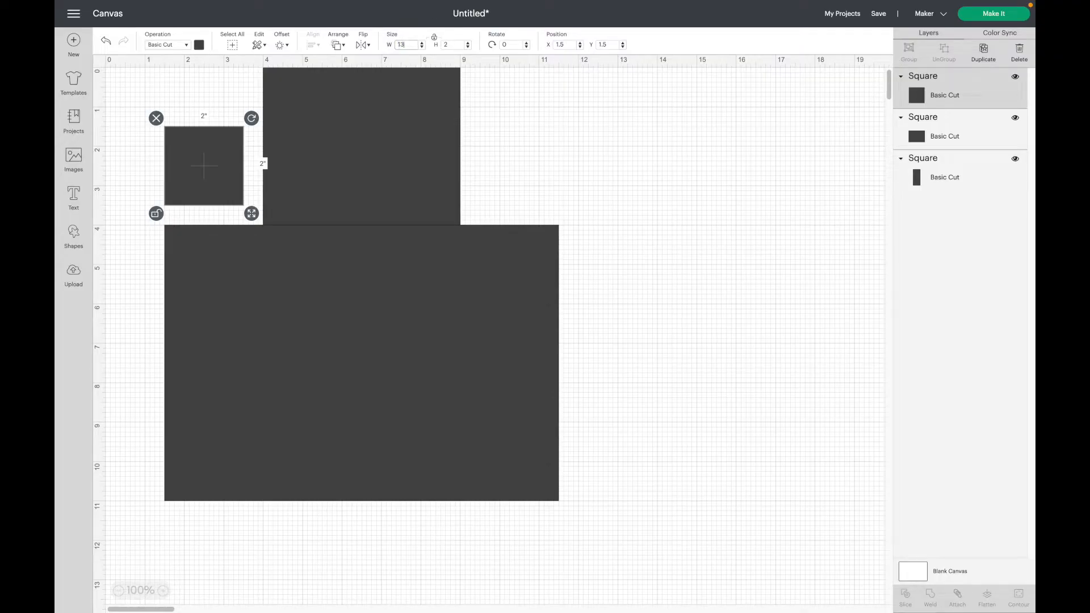
key("Tab")
type("3")
key("Return")
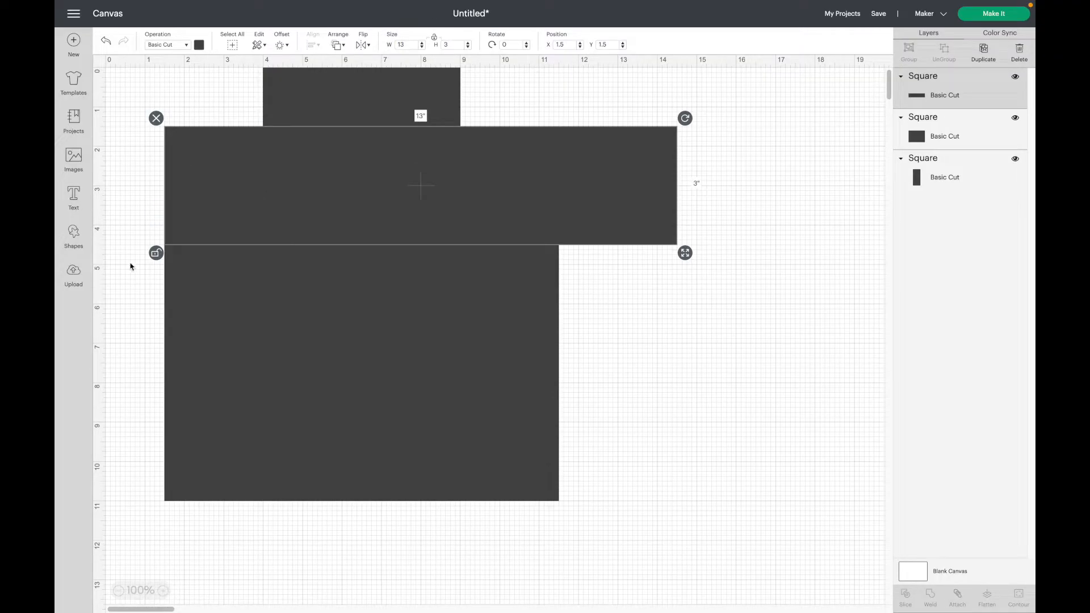
- Lock the 13 × 3 in rectangle's proportions and position it at X 0, Y 6
left_click(157, 254)
left_click(561, 45)
type("0")
key("Tab")
type("6")
key("Return")
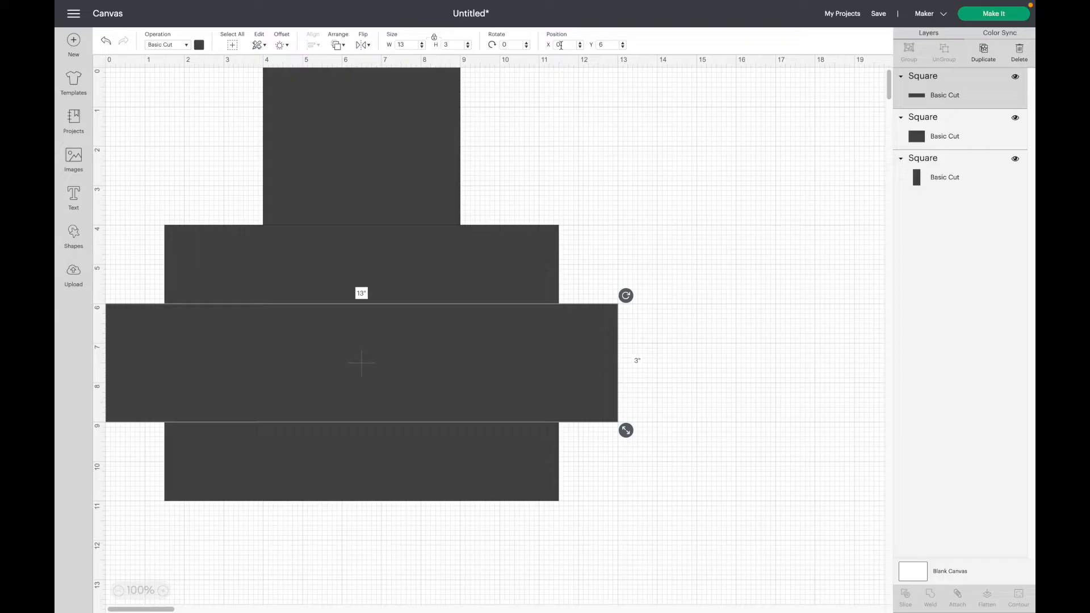
- Recolour all three rectangles white and weld them into one shape
left_click(568, 165)
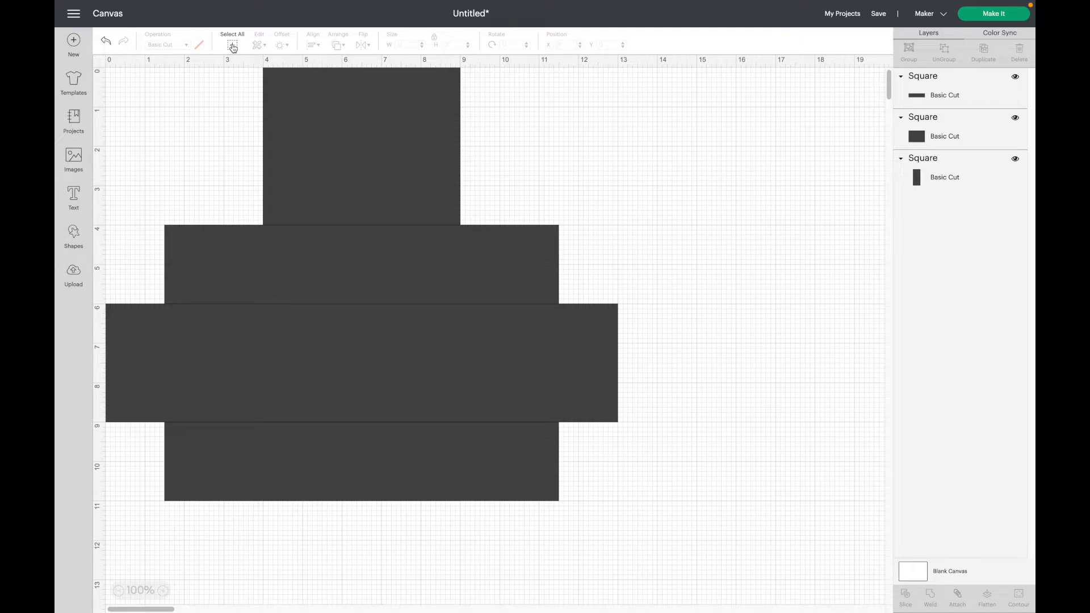
left_click(233, 45)
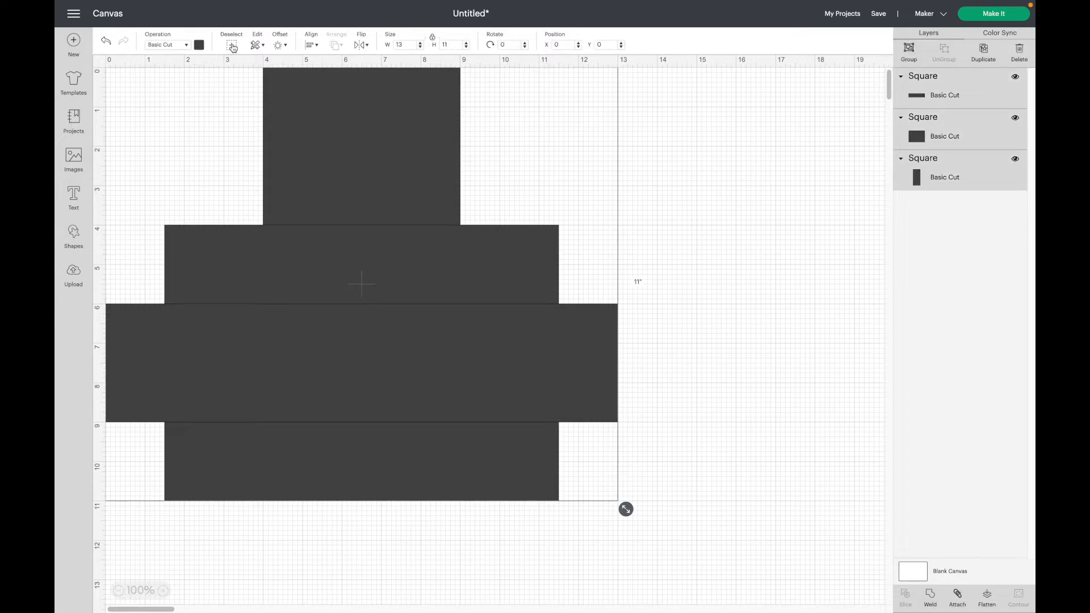
left_click(198, 45)
left_click(211, 147)
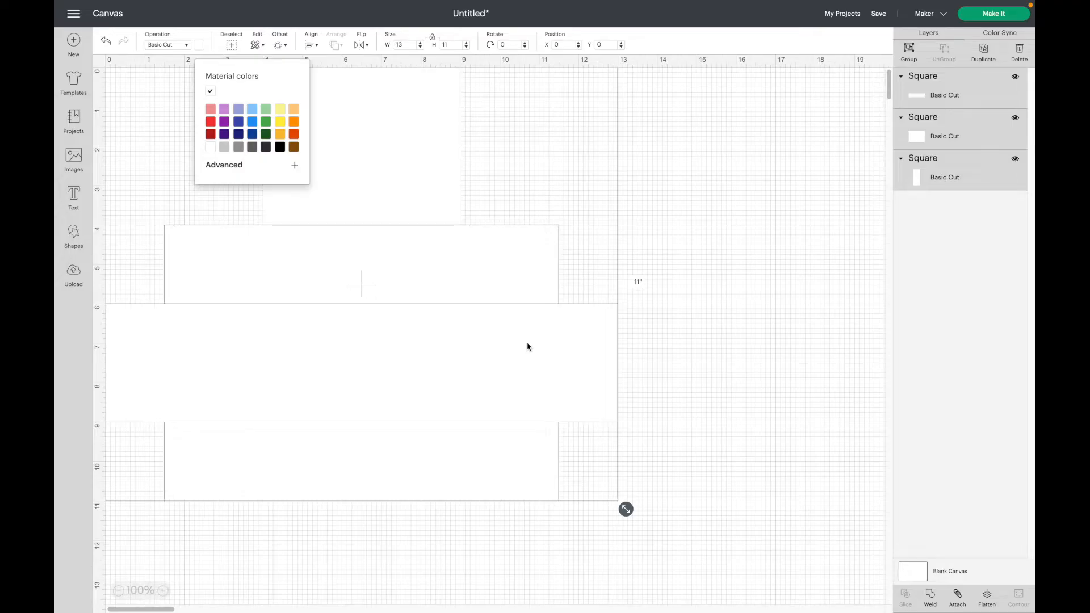
left_click(932, 598)
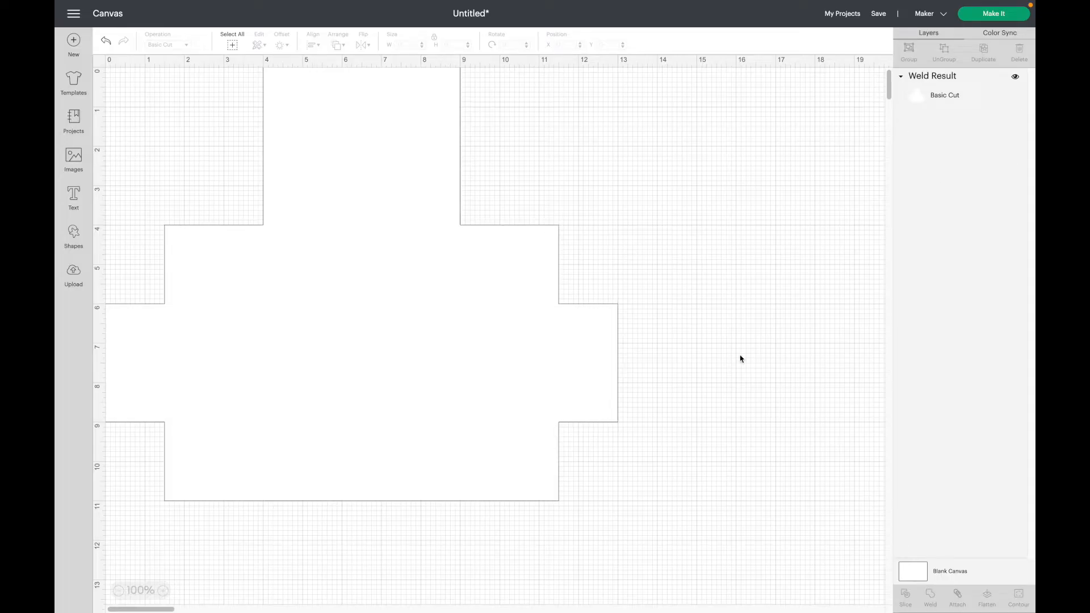
- Add a score line, set its length to 5 in and rotate it 90 degrees
left_click(546, 321)
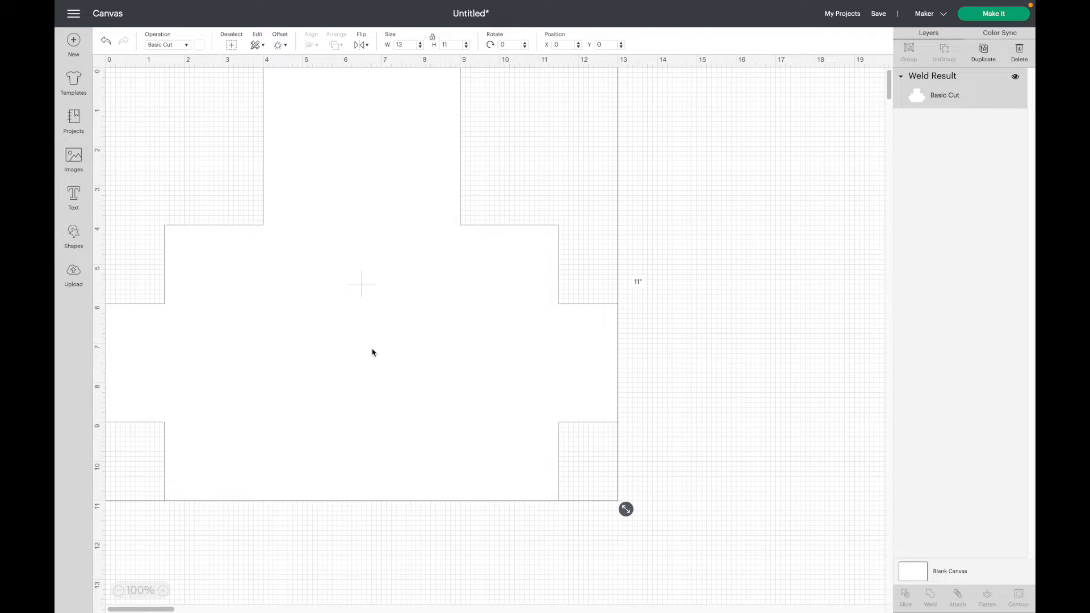
key("ctrl+z")
left_click(74, 237)
left_click(125, 96)
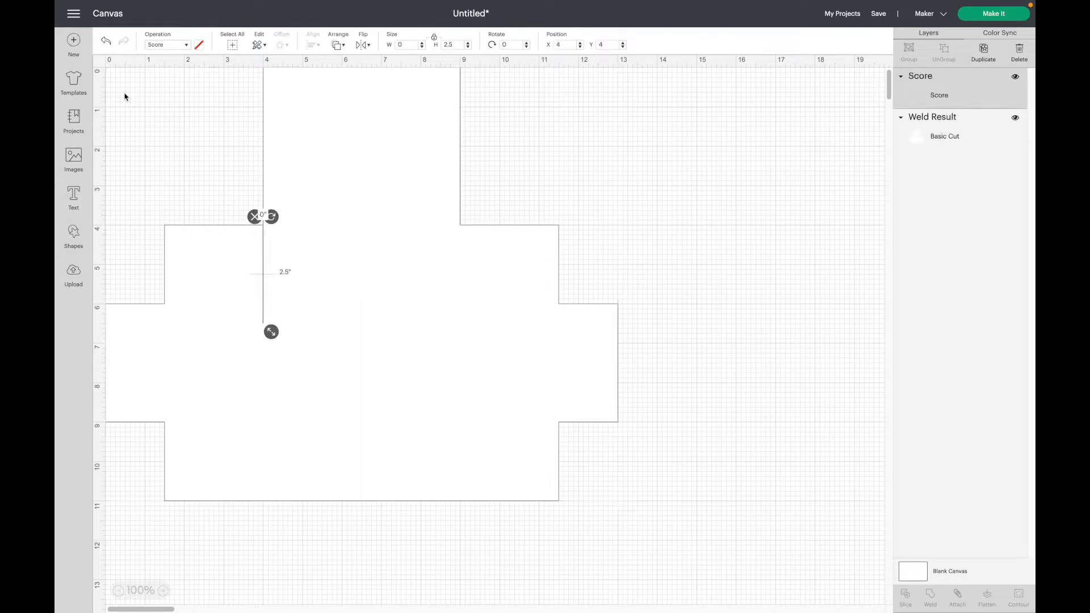
left_click(451, 47)
type("5")
key("Return")
left_click(511, 44)
type("90")
key("Return")
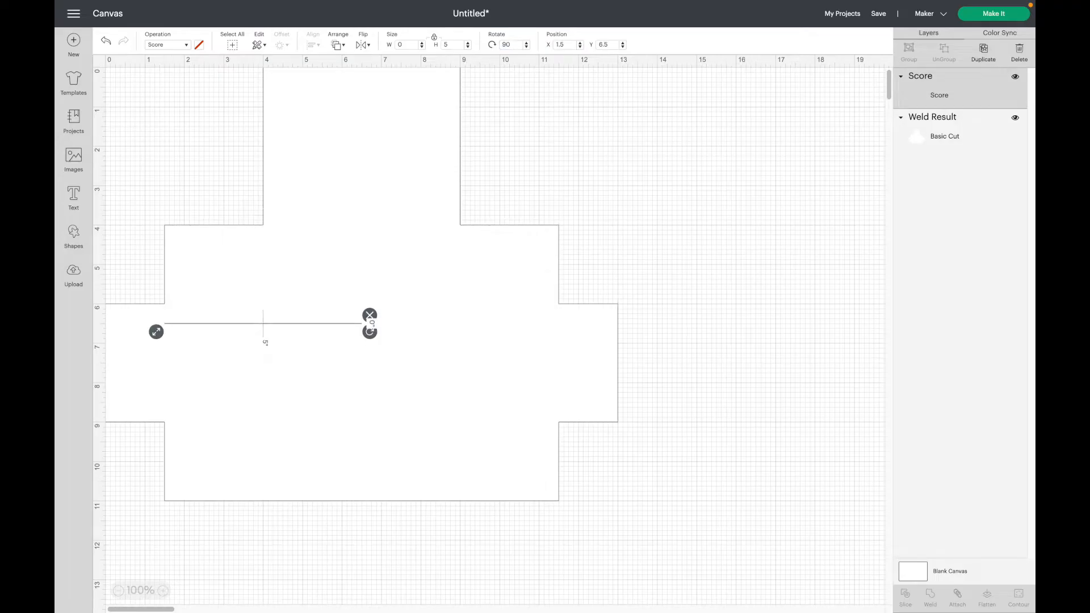
- Position the 5 in score line across the upper flap at X 4, Y 1
left_click(565, 44)
type("4")
key("Tab")
type("1")
key("Return")
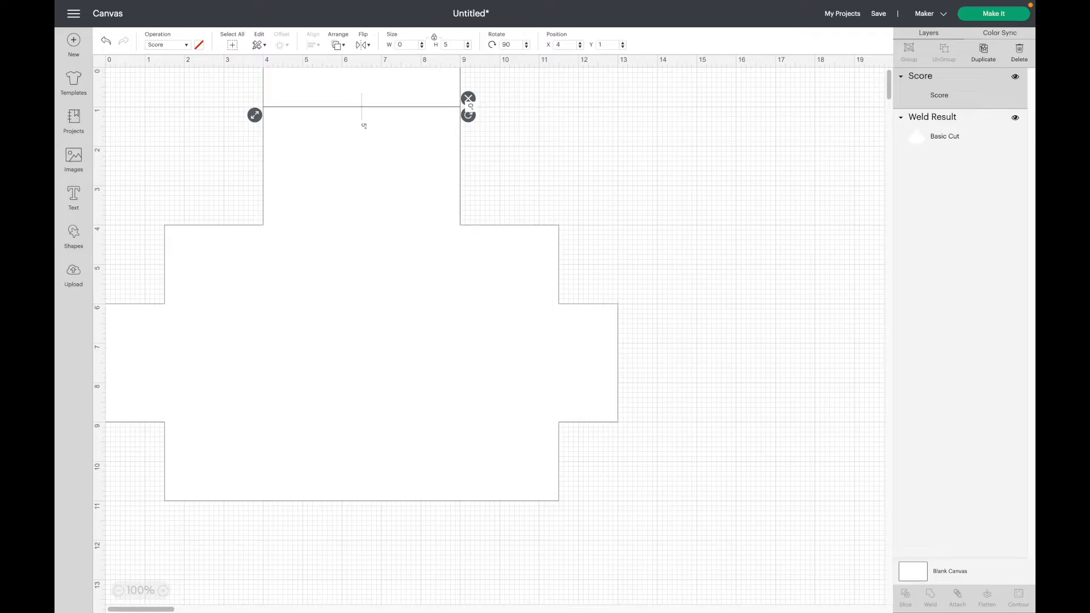
- Add a square, resize it to 5 × 5 in and change its operation to Score
left_click(80, 238)
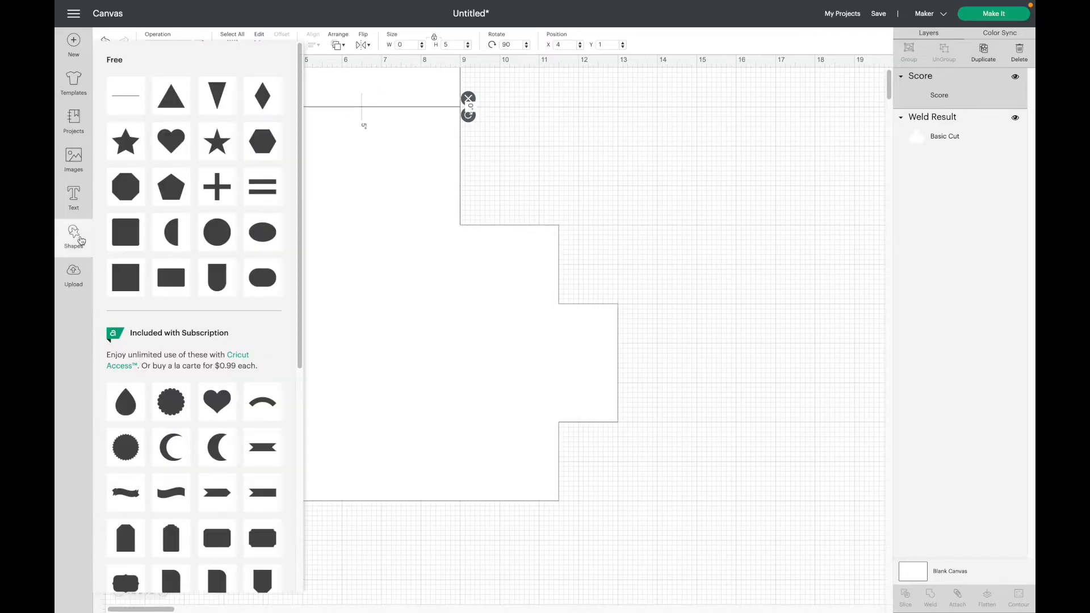
left_click(113, 284)
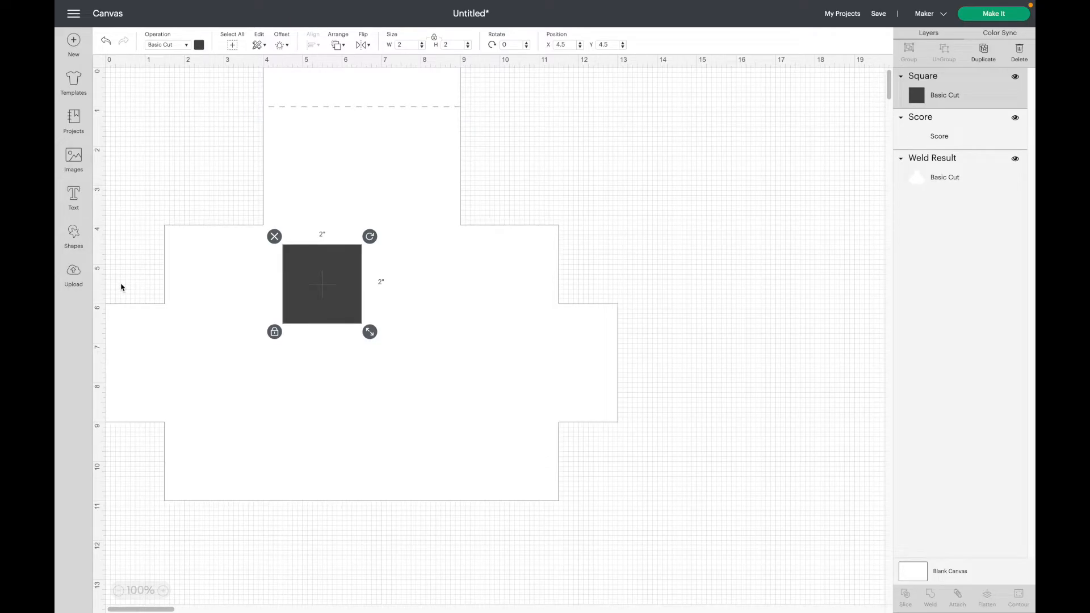
left_click(401, 48)
type("5")
key("Return")
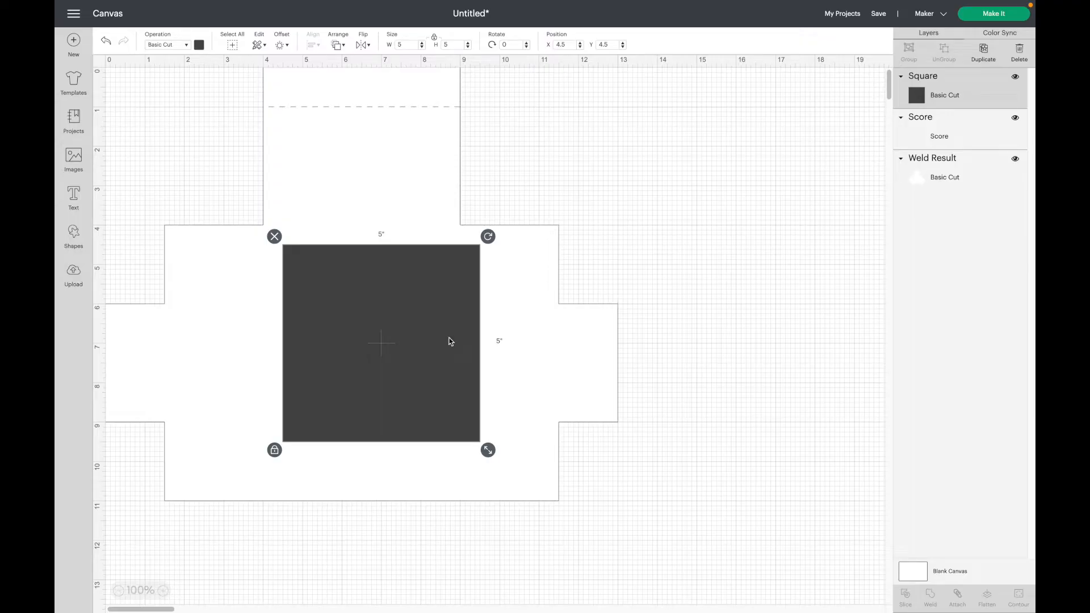
left_click(187, 45)
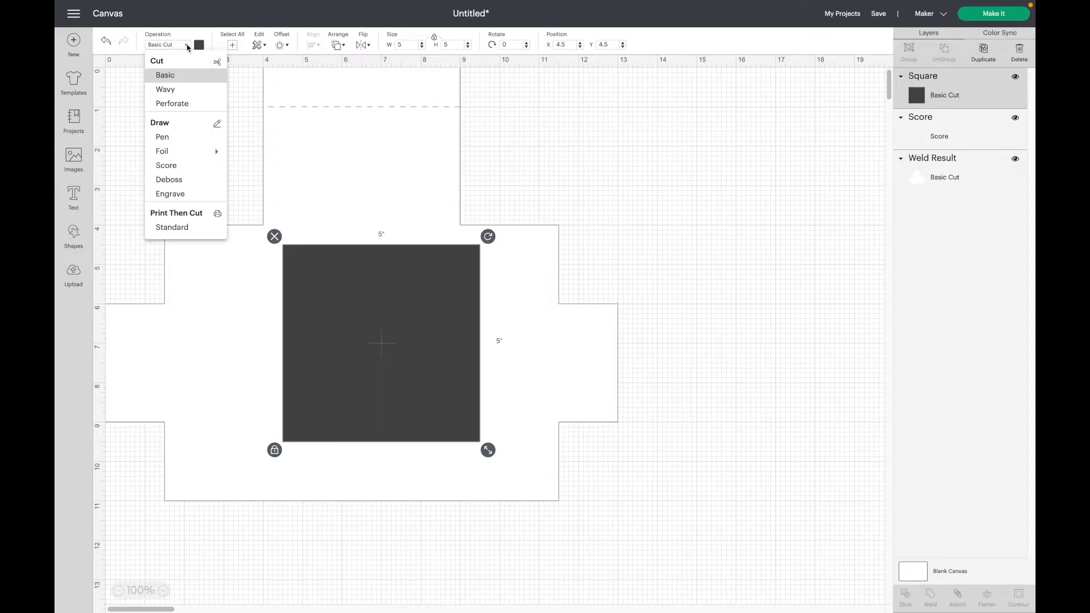
left_click(171, 167)
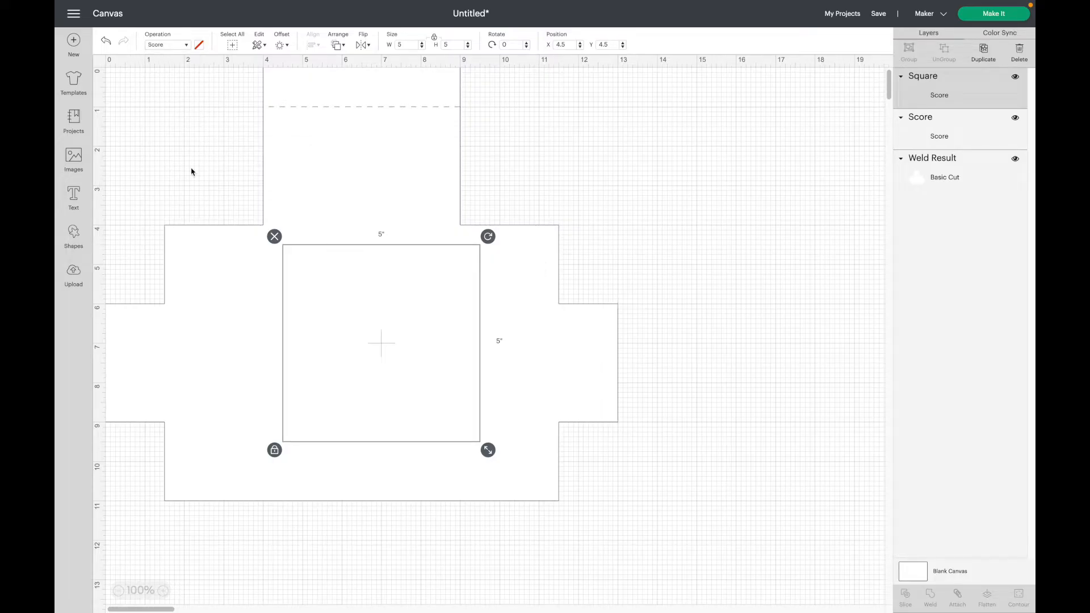
- Position the 5 in score square at X 4, Y 4 within the welded shape
left_click(557, 46)
type("4")
key("Tab")
type("4")
key("Return")
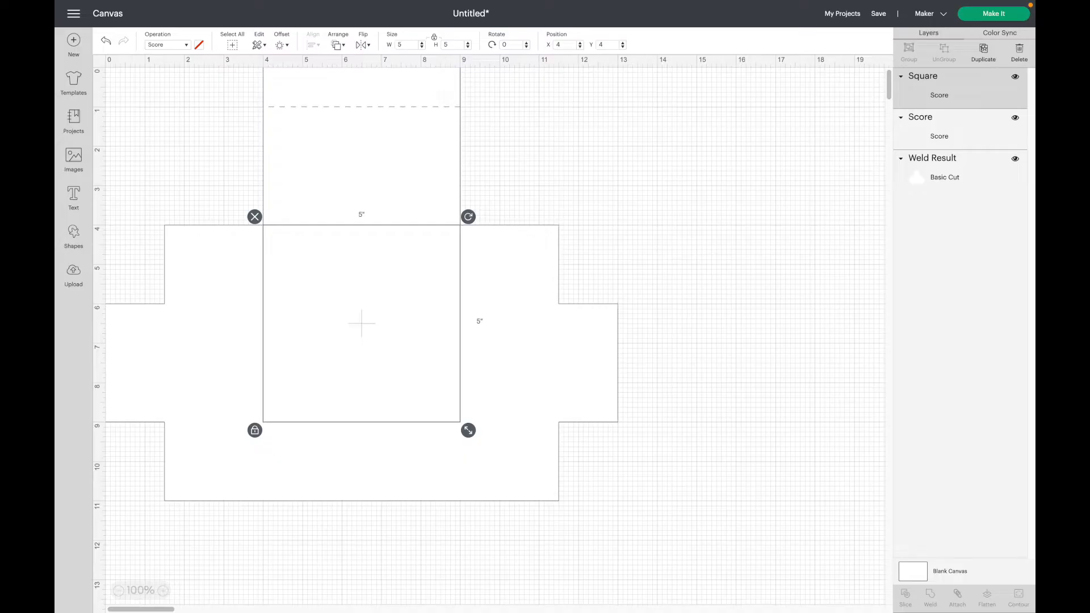
- Duplicate the upper flap's horizontal score line and position the copy at X 4, Y 6
left_click(956, 137)
left_click(985, 54)
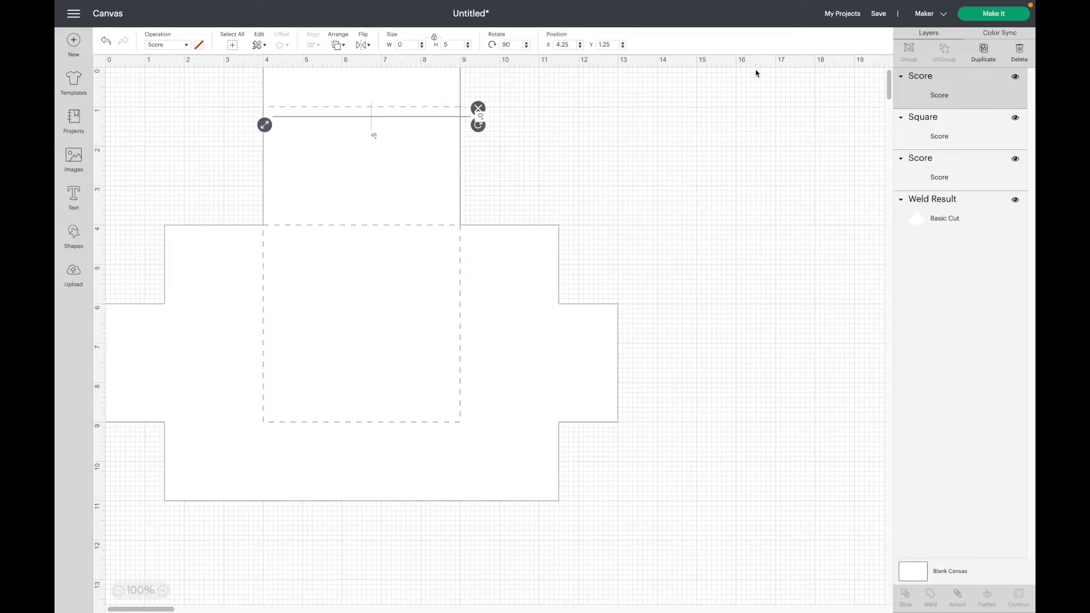
left_click(568, 43)
type("4")
key("Tab")
type("6")
key("Return")
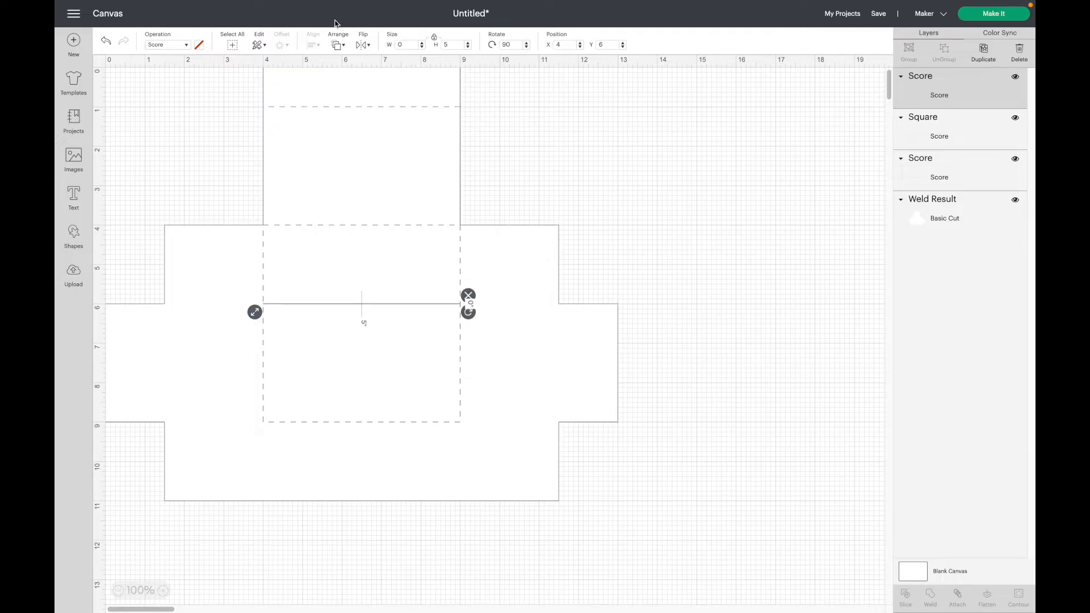
- Add a vertical score line and set its height to 3 in
left_click(75, 237)
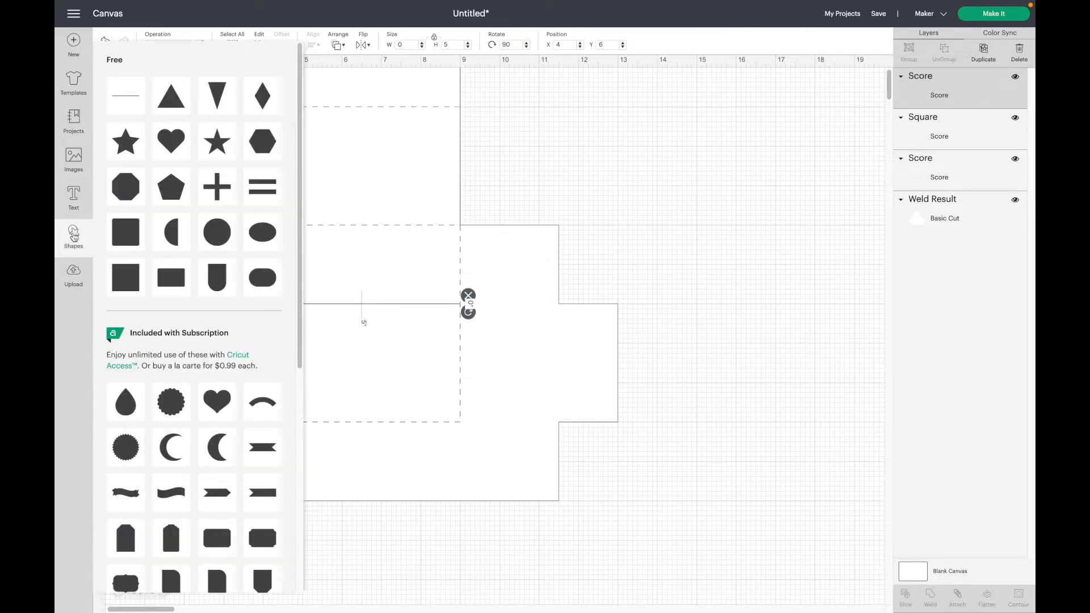
left_click(131, 102)
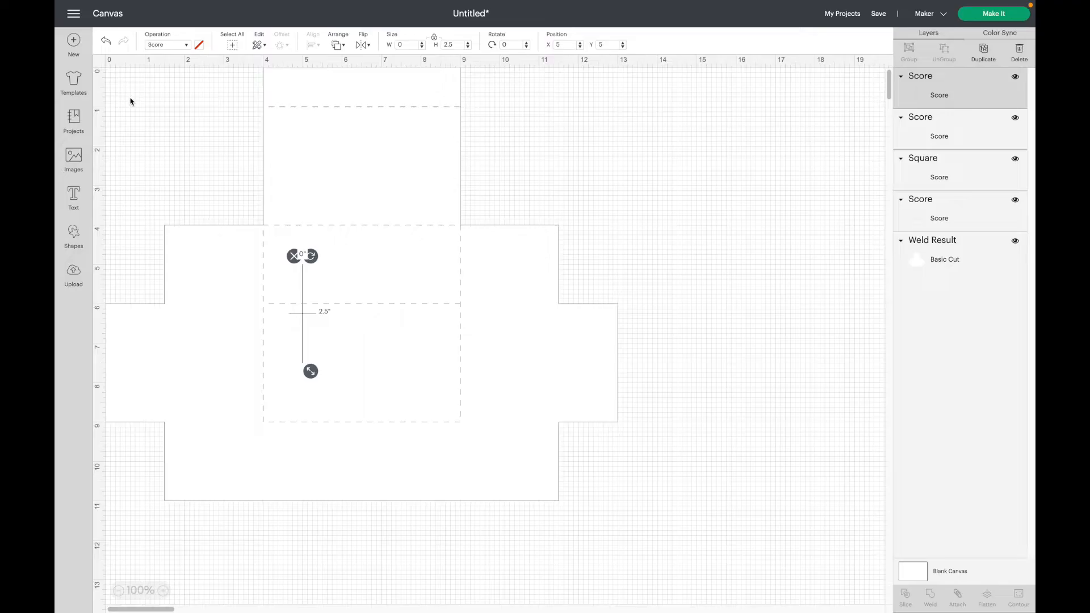
left_click(450, 41)
type("3")
key("Return")
- Position the 3 in vertical score line near the left flap at X 2, Y 6
left_click(567, 43)
type("2")
key("Tab")
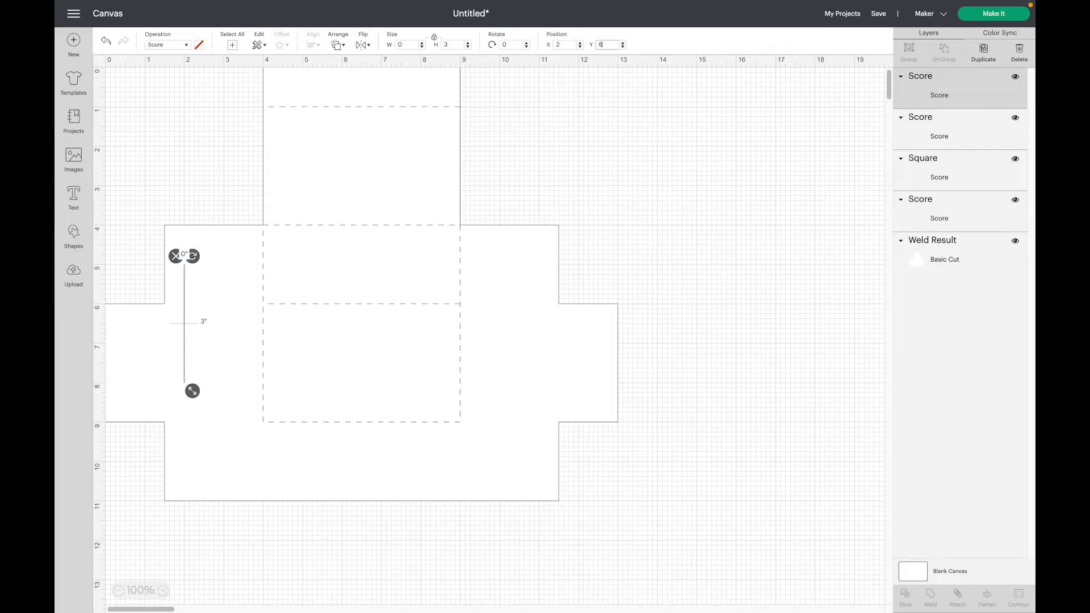
key("Return")
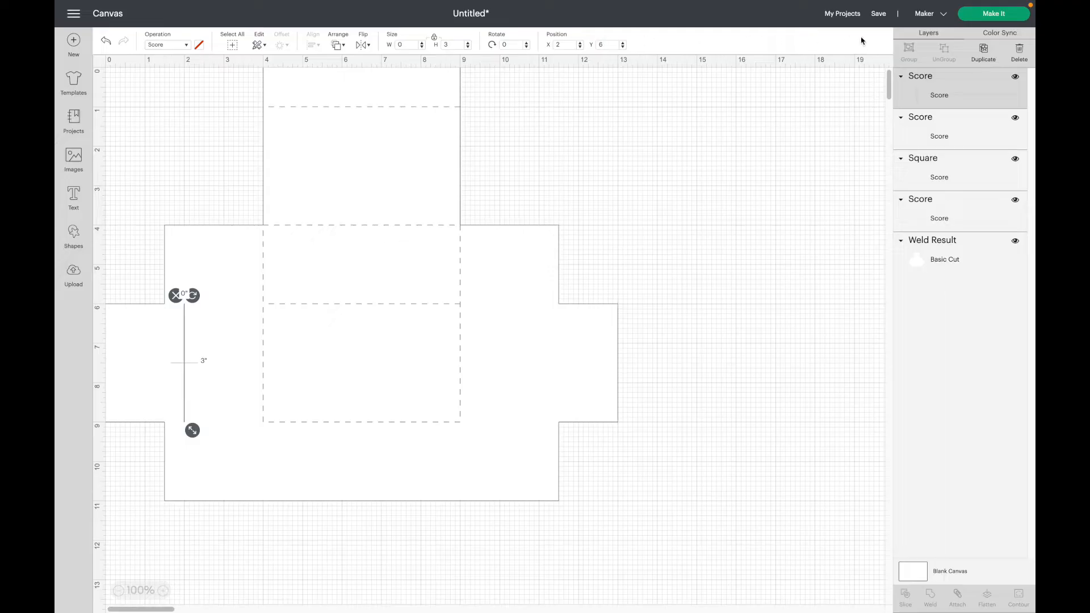
- Duplicate the 3 in vertical score line and position the copy at X 11, Y 6
left_click(982, 55)
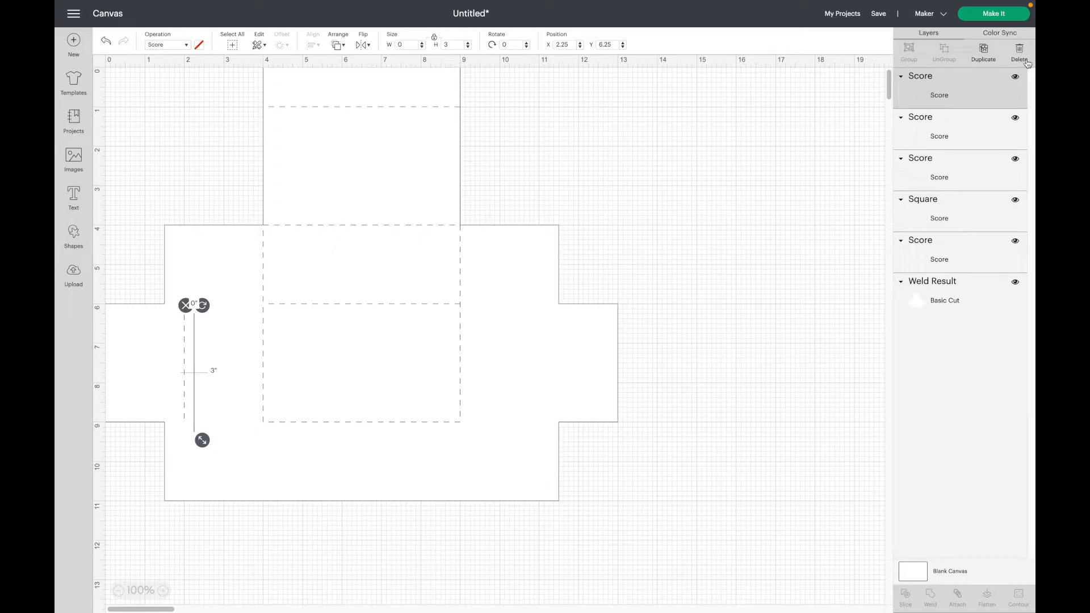
left_click(568, 44)
type("11")
key("Tab")
type("6")
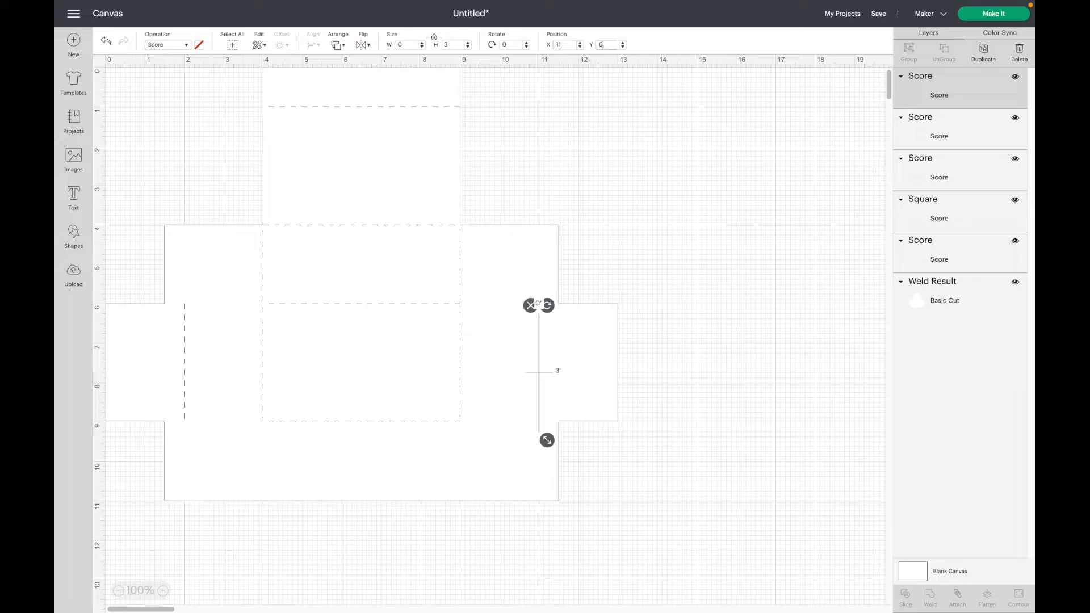
key("Return")
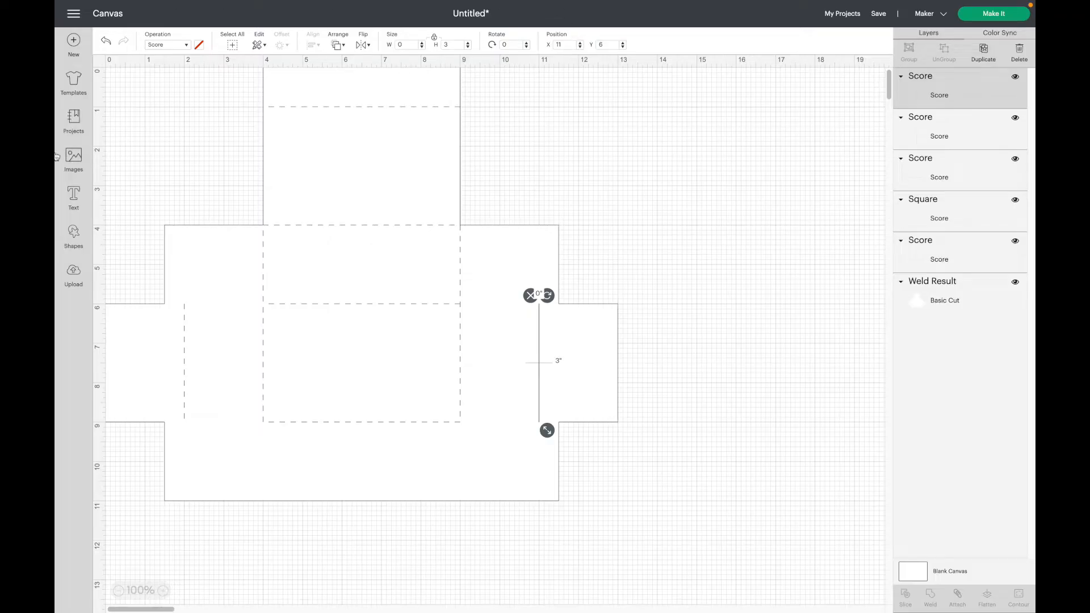
- Add another vertical score line and set its height to 2 in
left_click(79, 248)
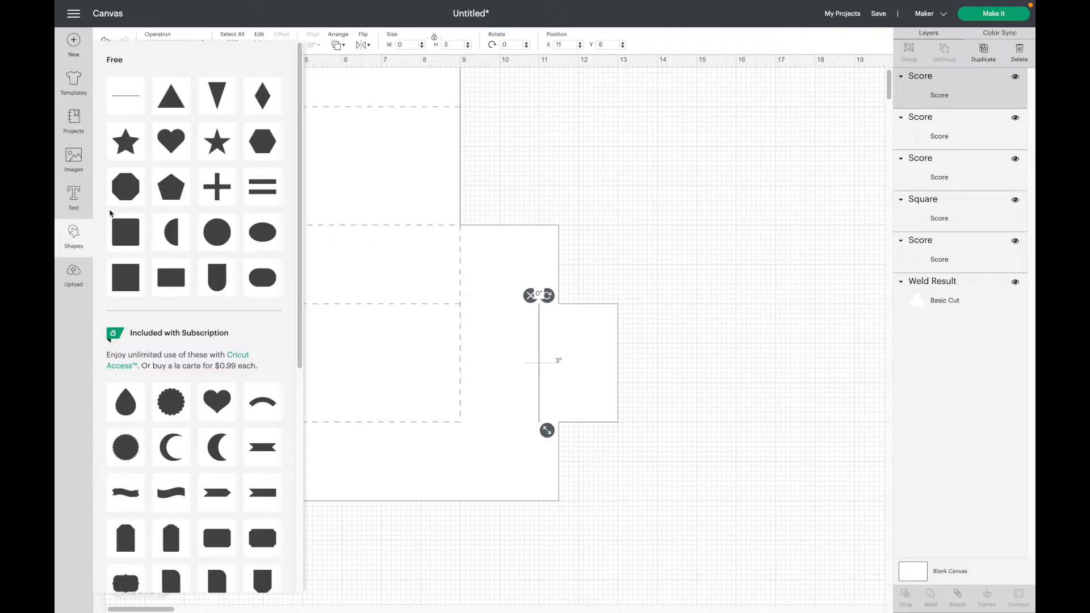
left_click(132, 102)
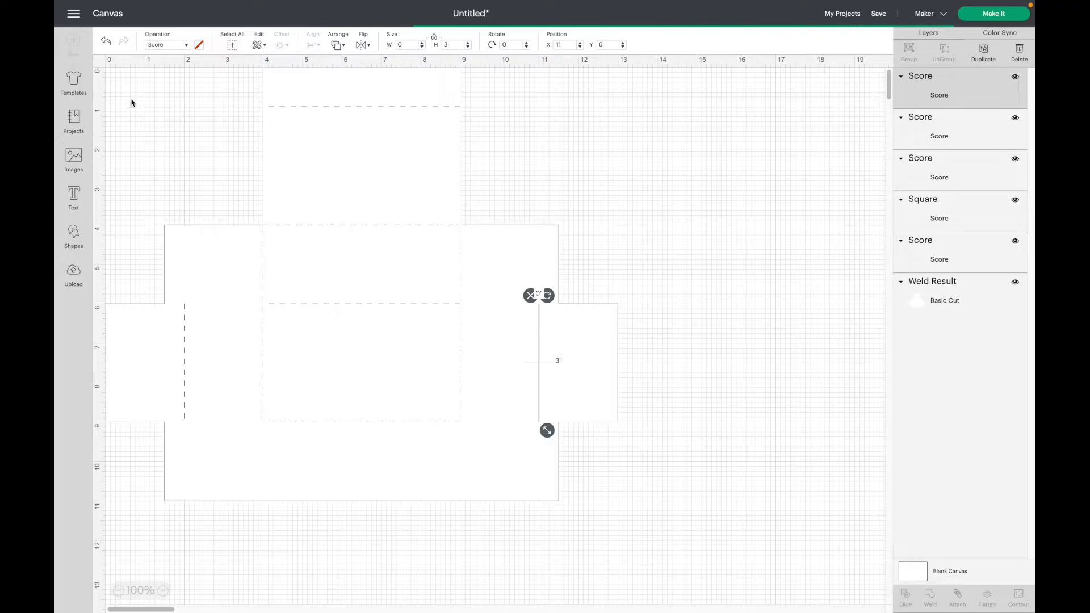
left_click(451, 46)
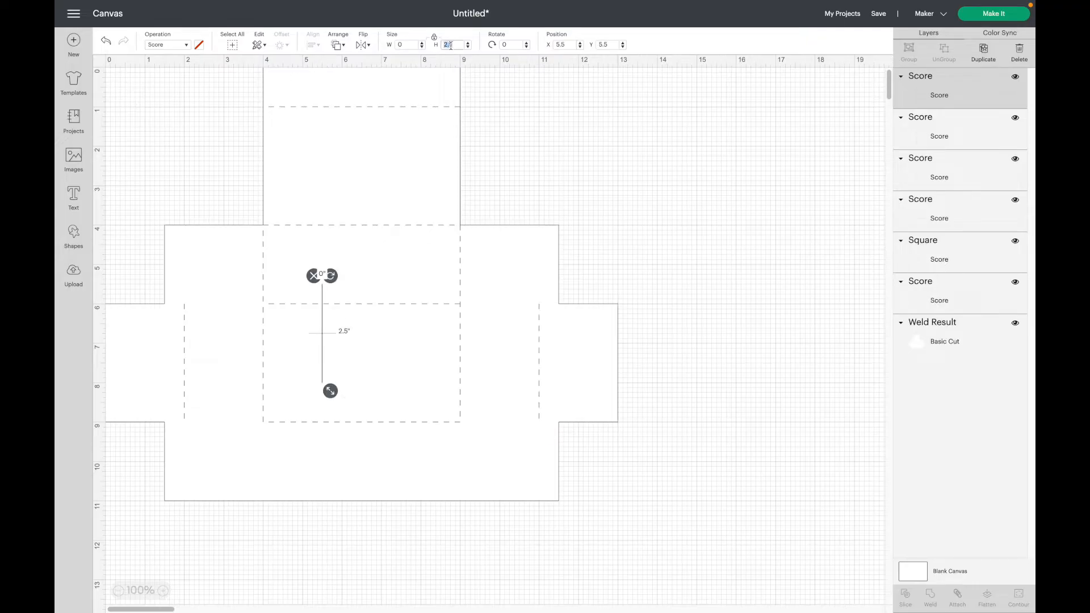
type("2")
key("Return")
- Position the 2 in vertical score line across the template's lower panel at X 4, Y 9
left_click(561, 45)
type("4")
key("Tab")
type("9")
key("Return")
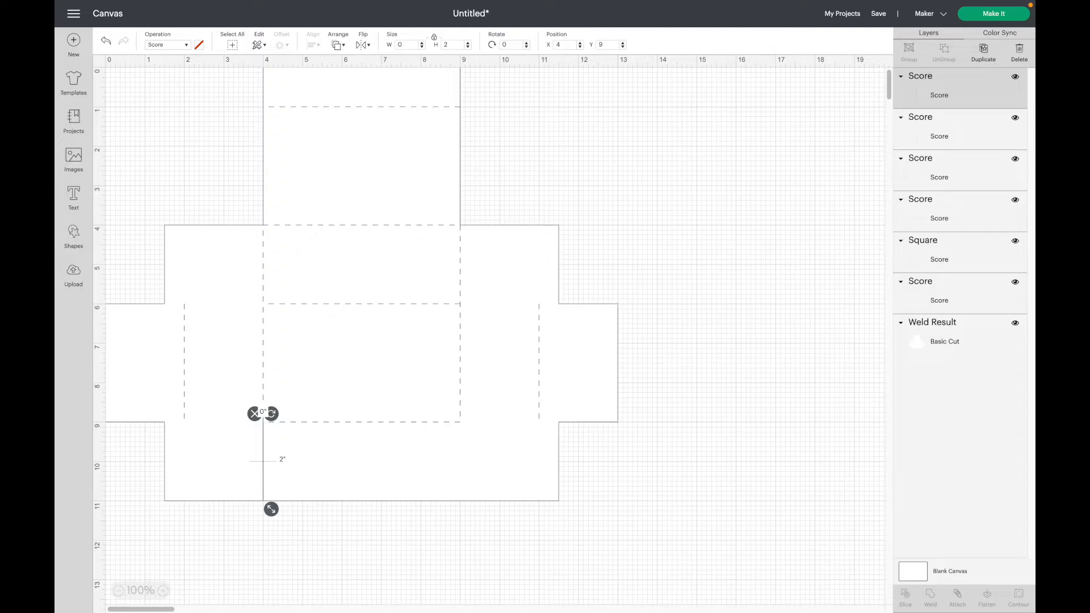
- Duplicate the 2 in vertical score line and position the copy at X 9, Y 9
left_click(983, 53)
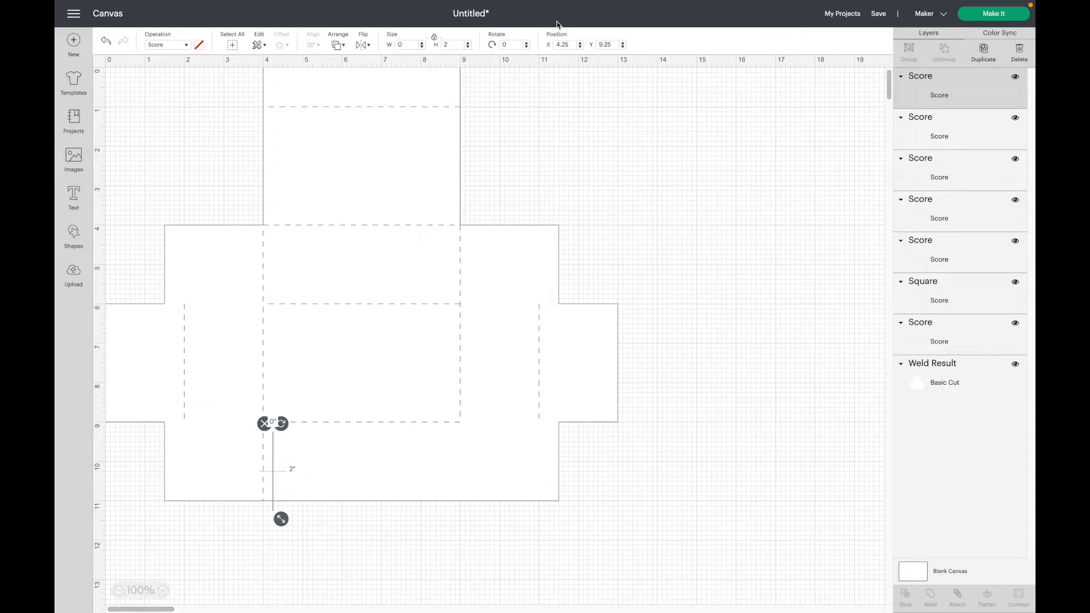
left_click(561, 45)
type("9")
key("Tab")
type("9")
key("Tab")
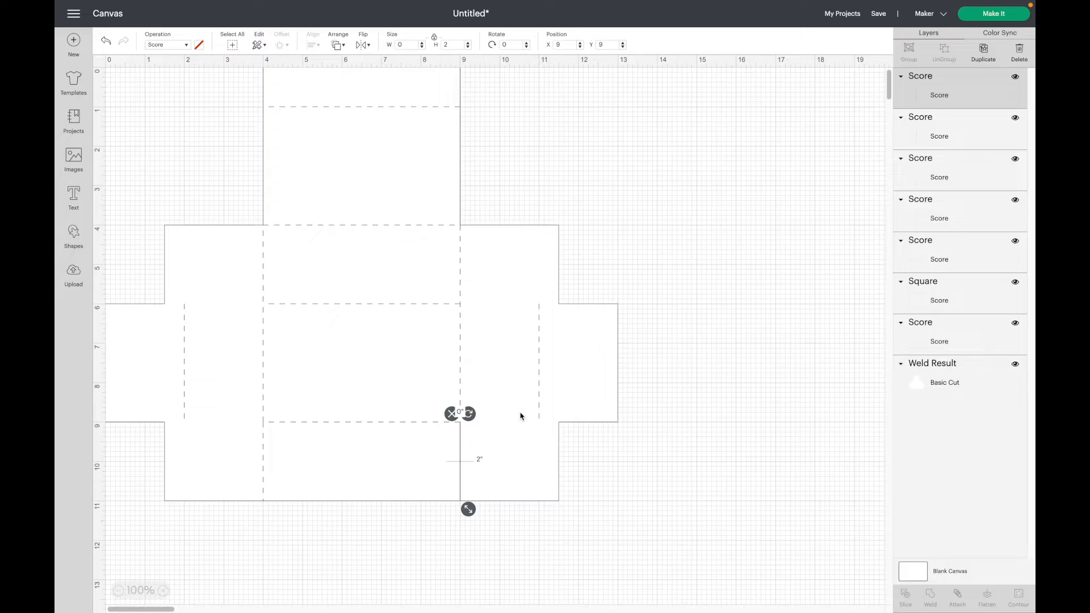
- Add a new score line, change its operation to Basic Cut and rotate it 90 degrees
left_click(76, 241)
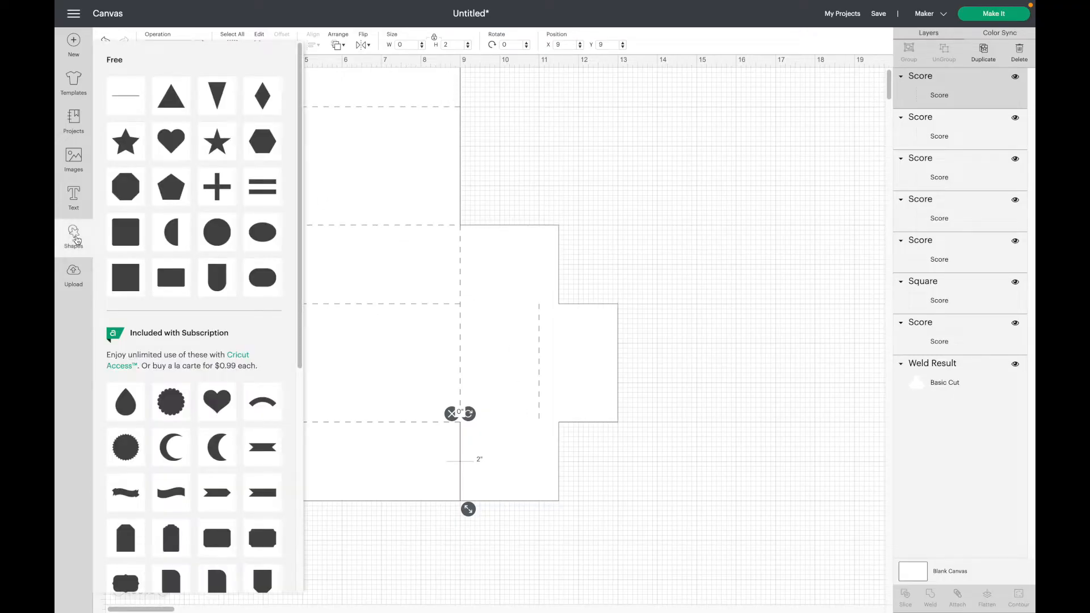
left_click(126, 82)
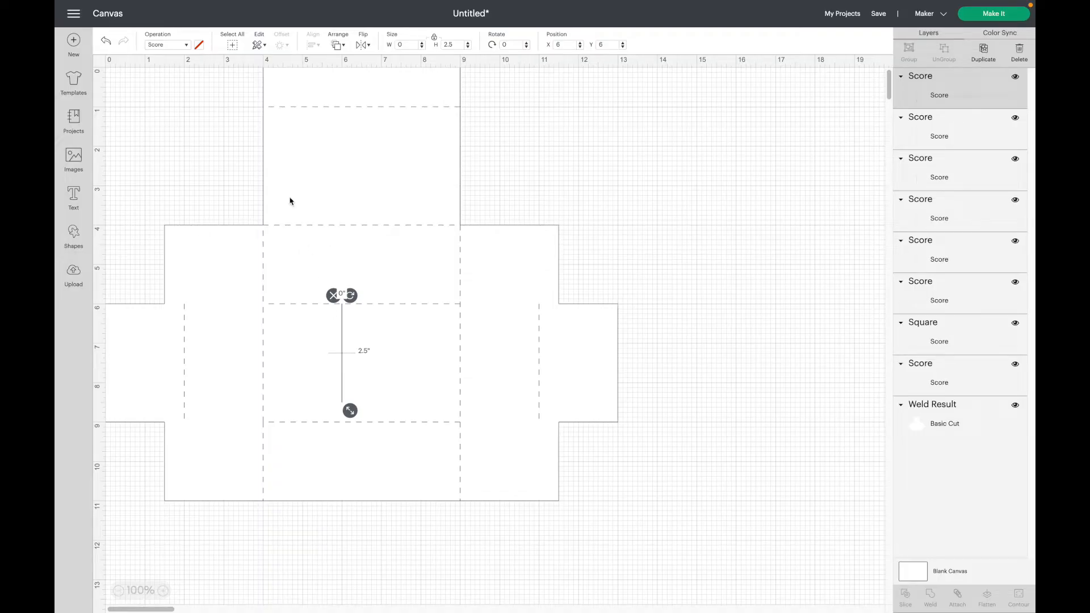
left_click(187, 45)
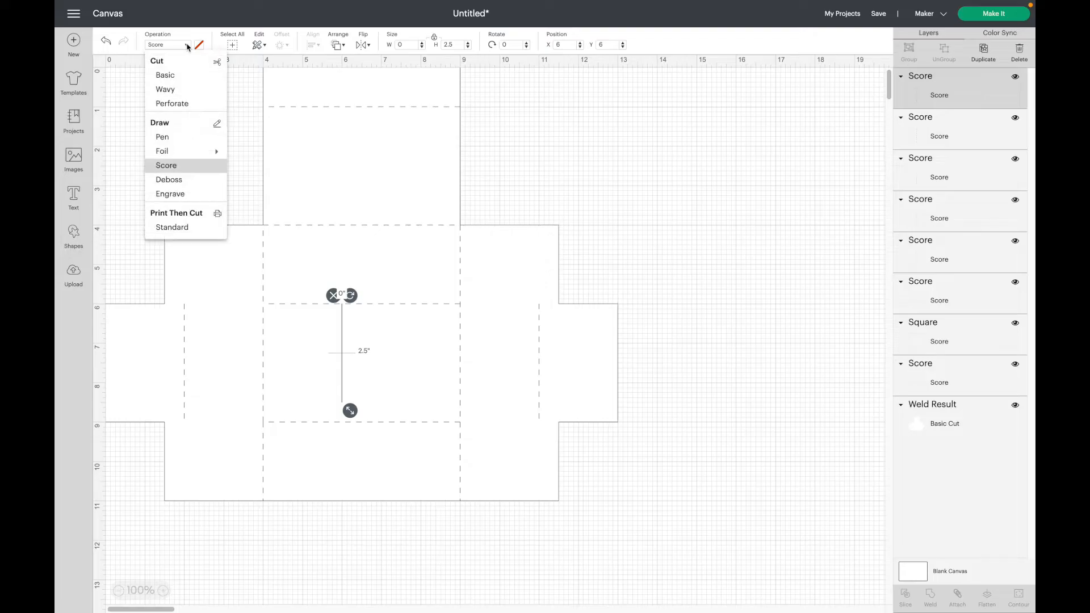
left_click(168, 76)
left_click(509, 43)
type("90")
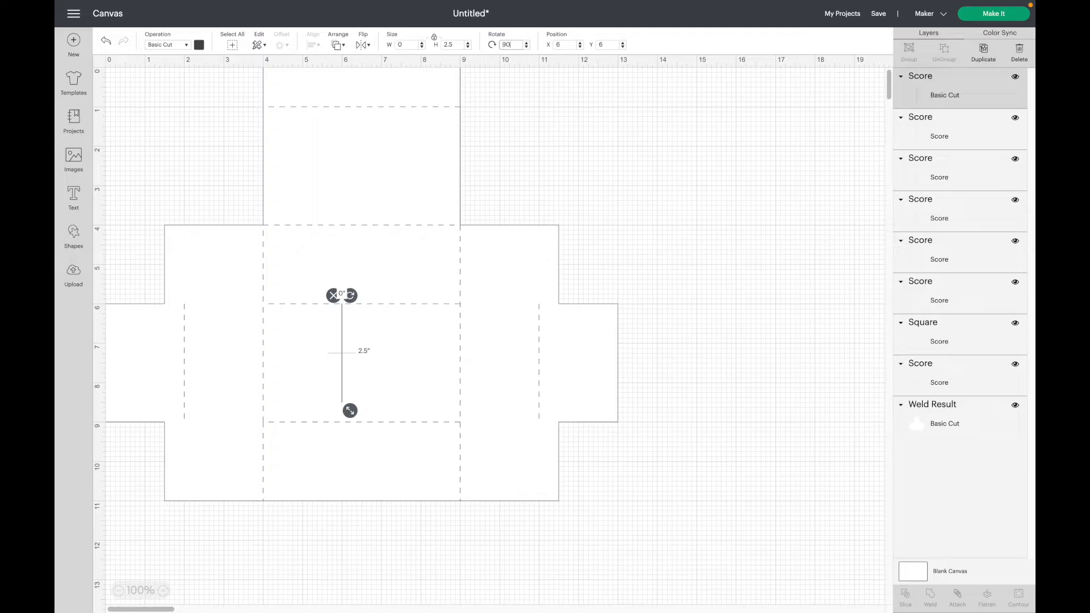
key("Return")
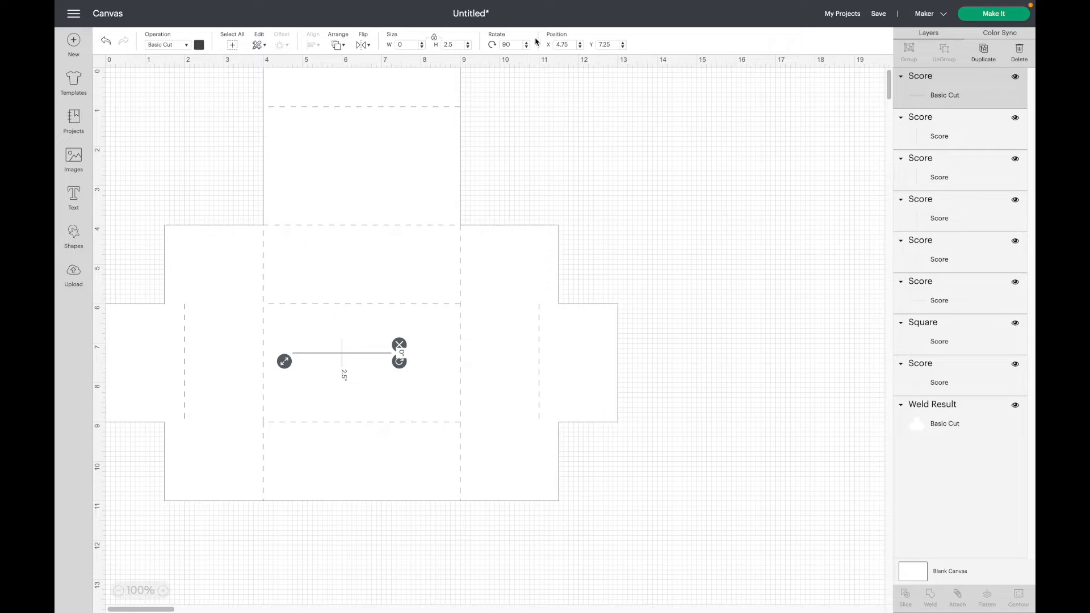
- Position the horizontal cut line between the template's left flaps at X 1.5, Y 6
left_click(568, 46)
type("1")
key("Tab")
type("6")
key("Return")
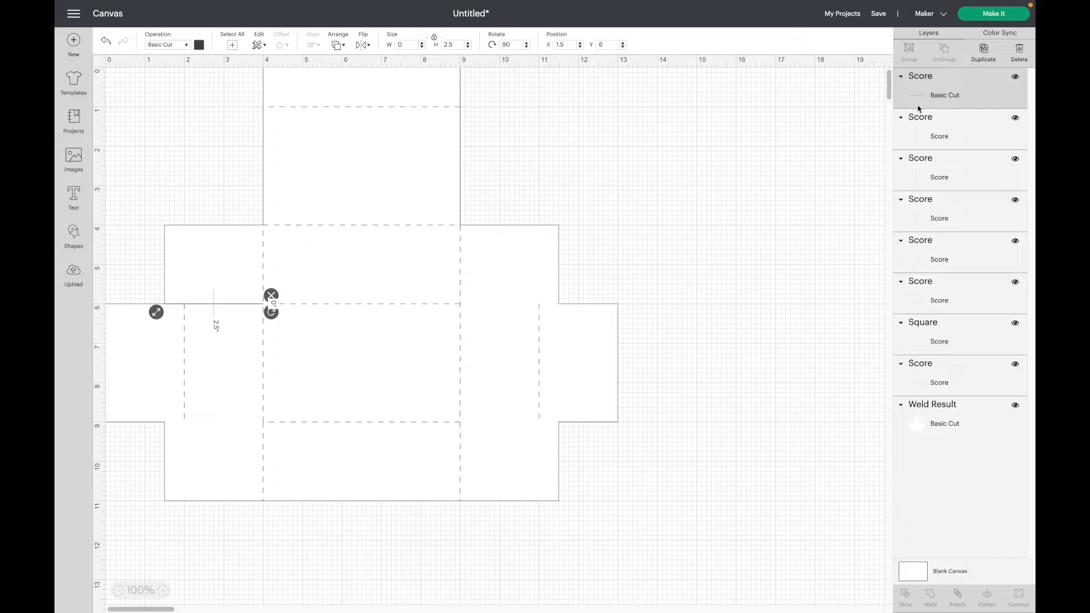
- Duplicate the horizontal cut line and position the copy at X 1.5, Y 9
left_click(984, 51)
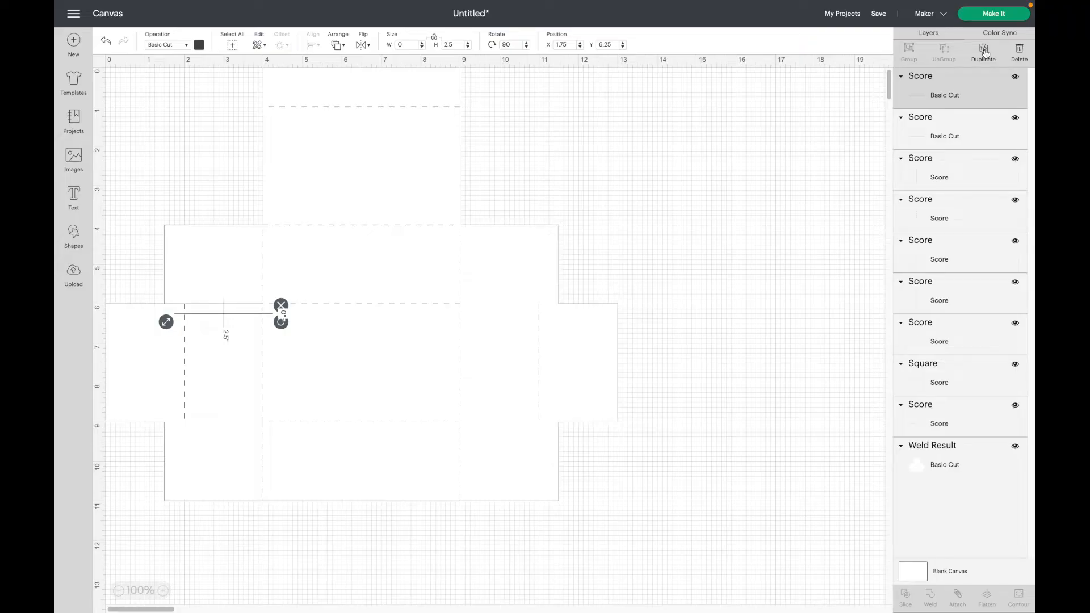
left_click(564, 45)
type("1")
key("Tab")
type("9")
key("Return")
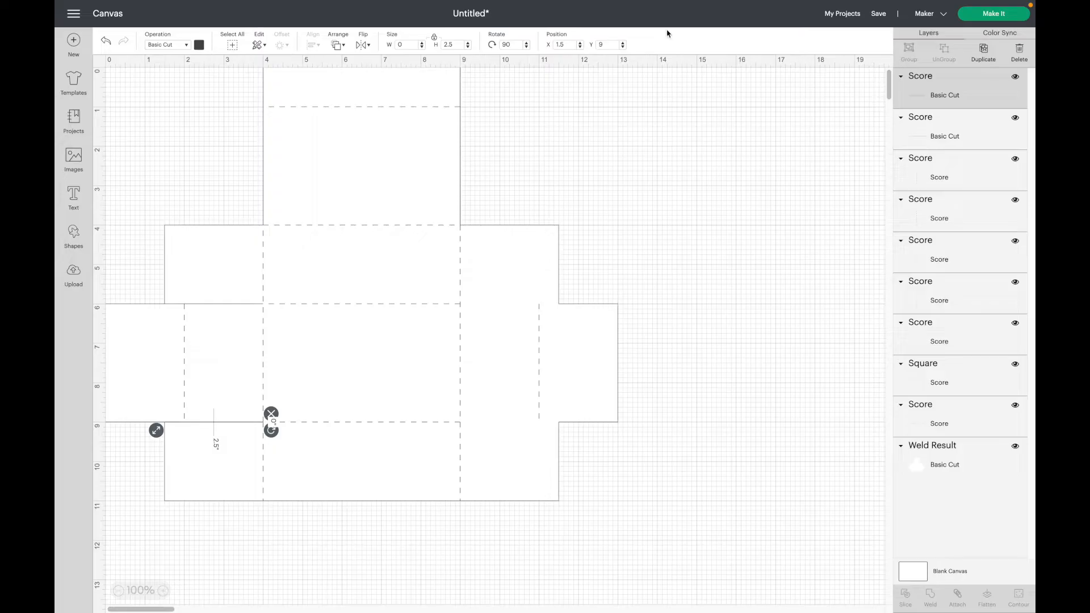
- Duplicate the horizontal cut line for the template's right side and position the copy at X 9, Y 6
left_click(986, 51)
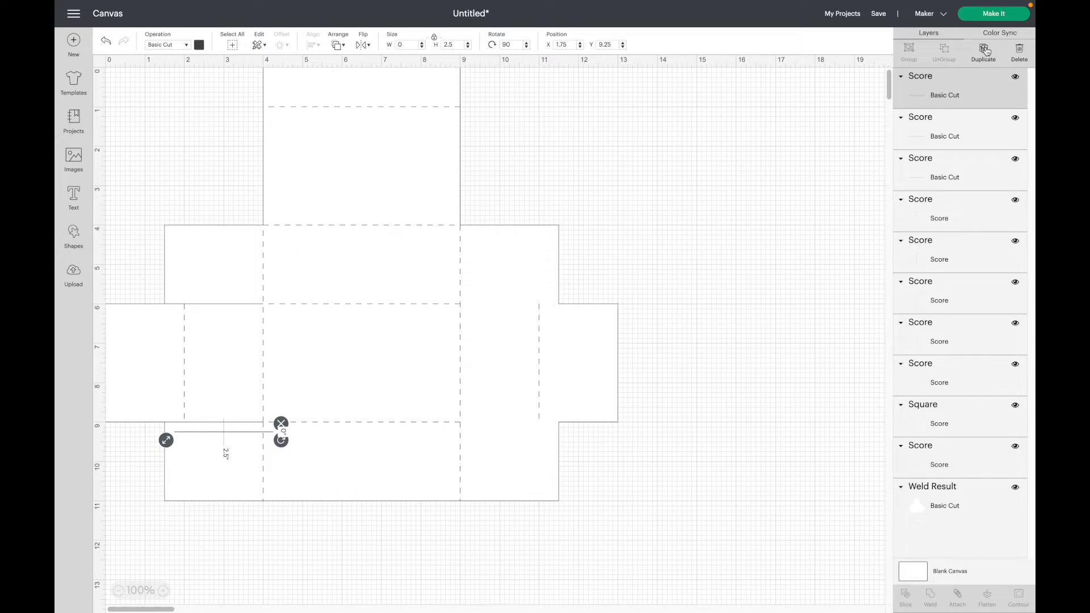
left_click(562, 45)
type("9")
key("Tab")
type("6")
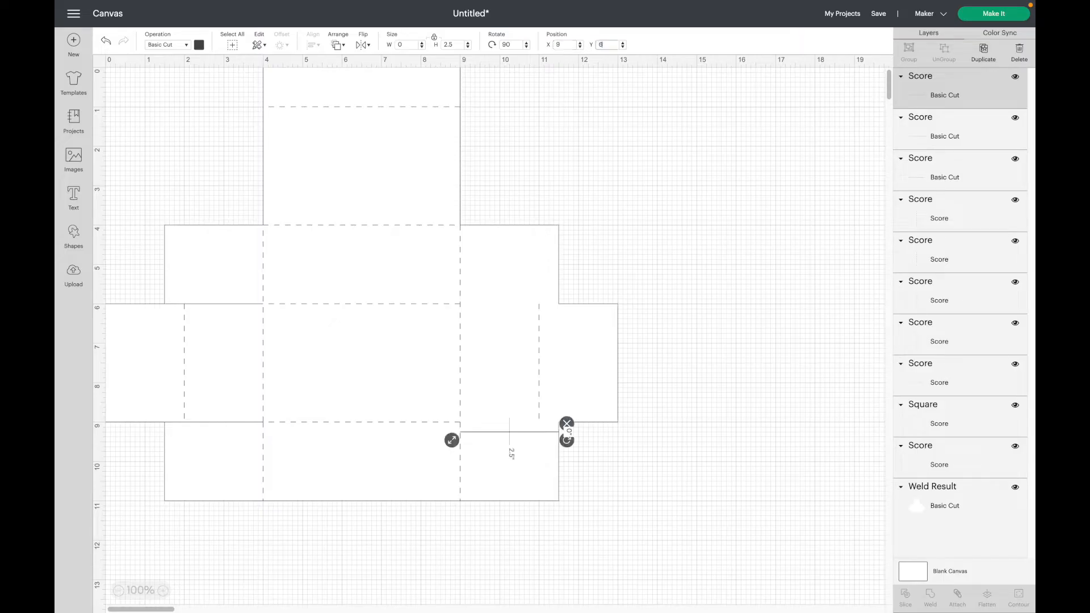
key("Return")
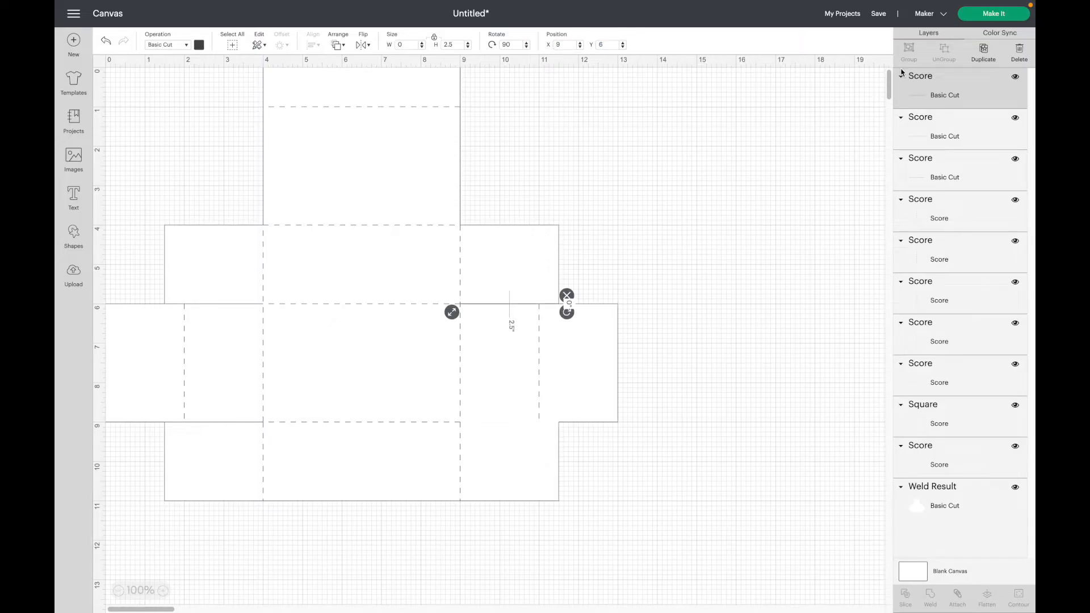
- Duplicate the upper right cut line and position the copy at X 9, Y 9
left_click(984, 51)
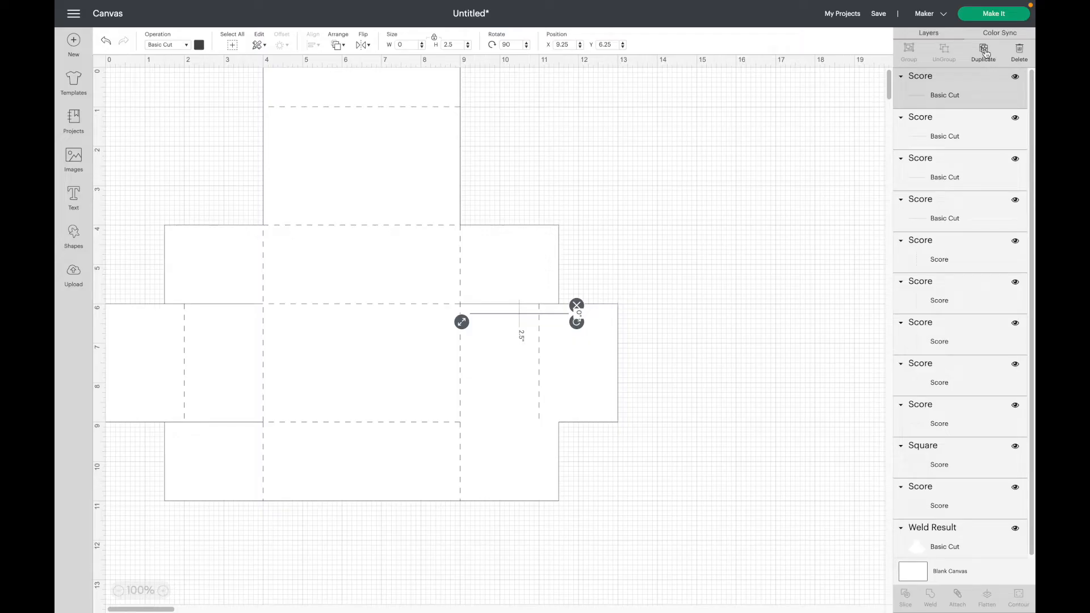
left_click(563, 44)
type("9")
key("Tab")
type("9")
key("Return")
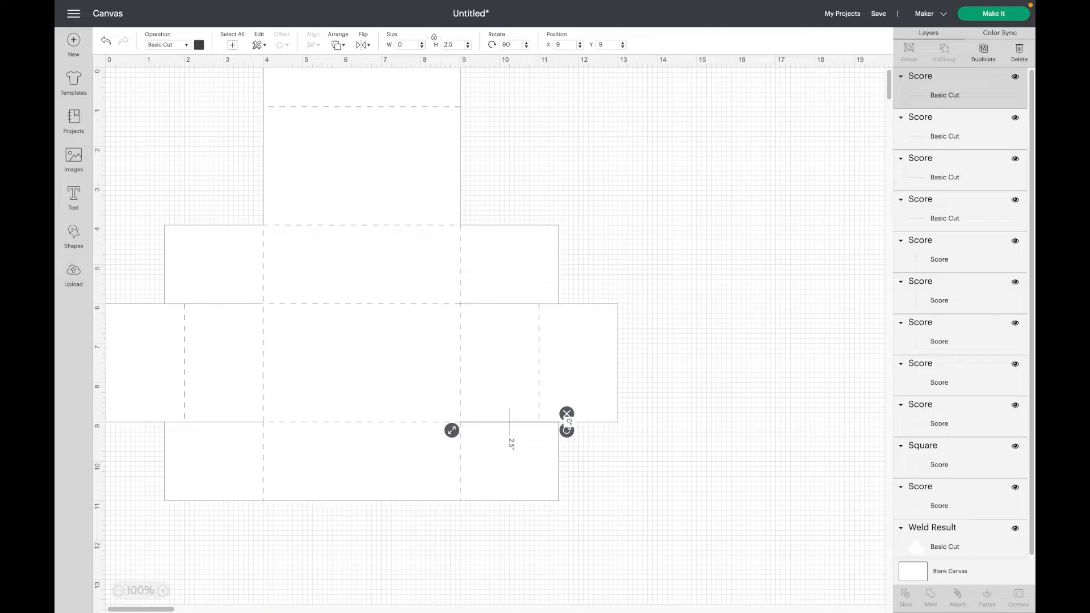
- Select every template shape, score line and cut line and attach them together
left_click(607, 198)
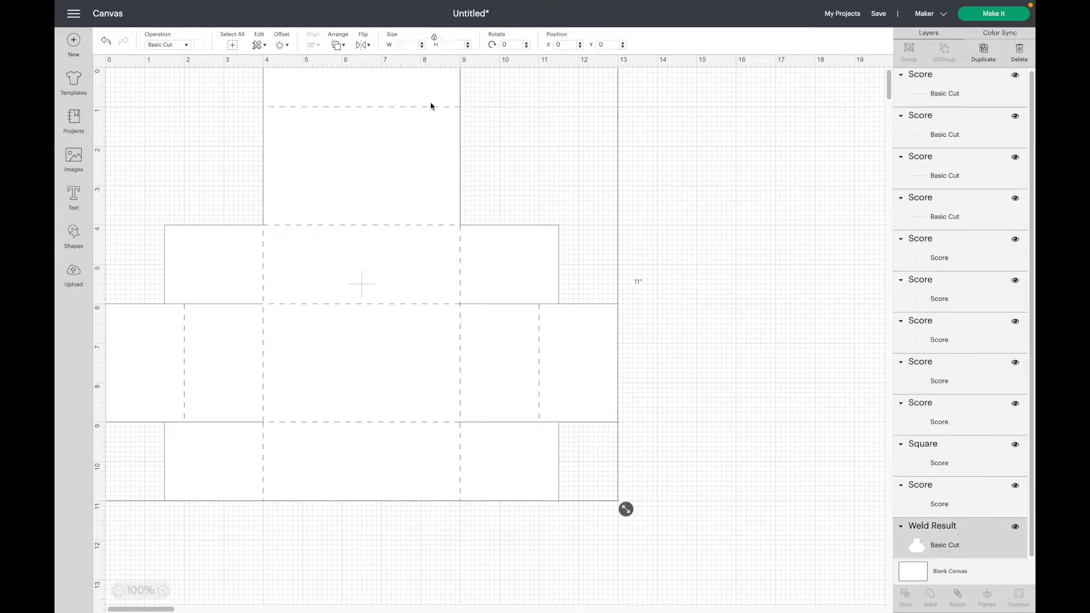
left_click(231, 44)
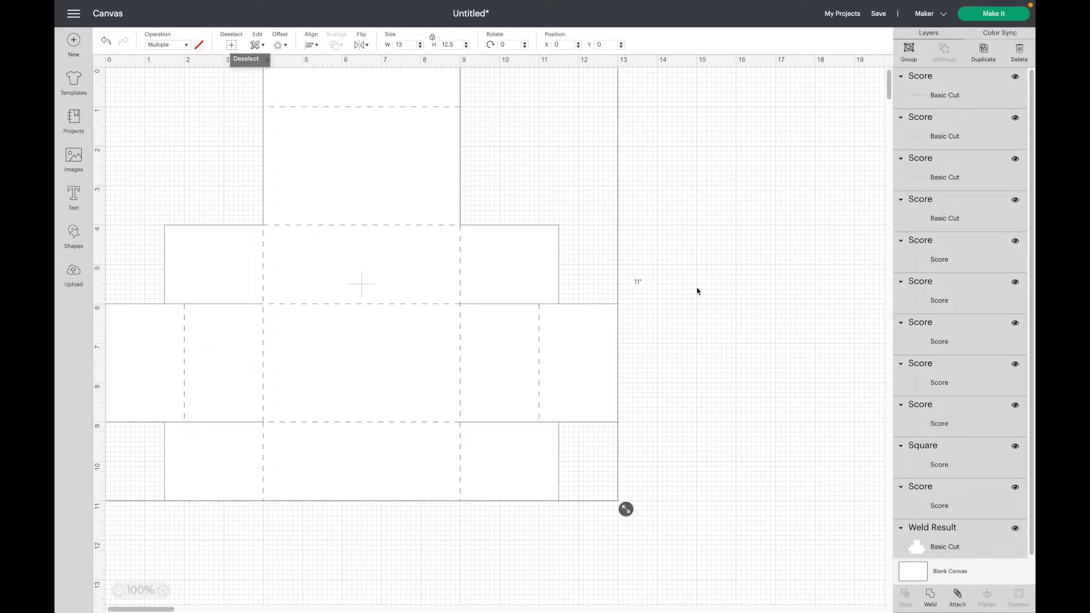
left_click(957, 595)
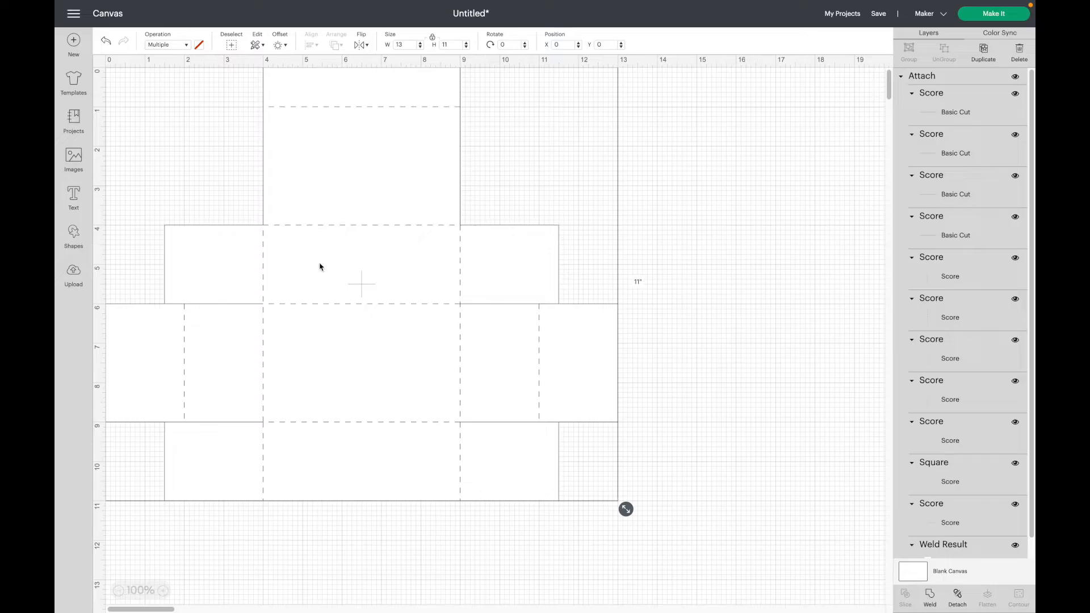
- Add a text object reading "Sincere Stylish" to the canvas
left_click(72, 200)
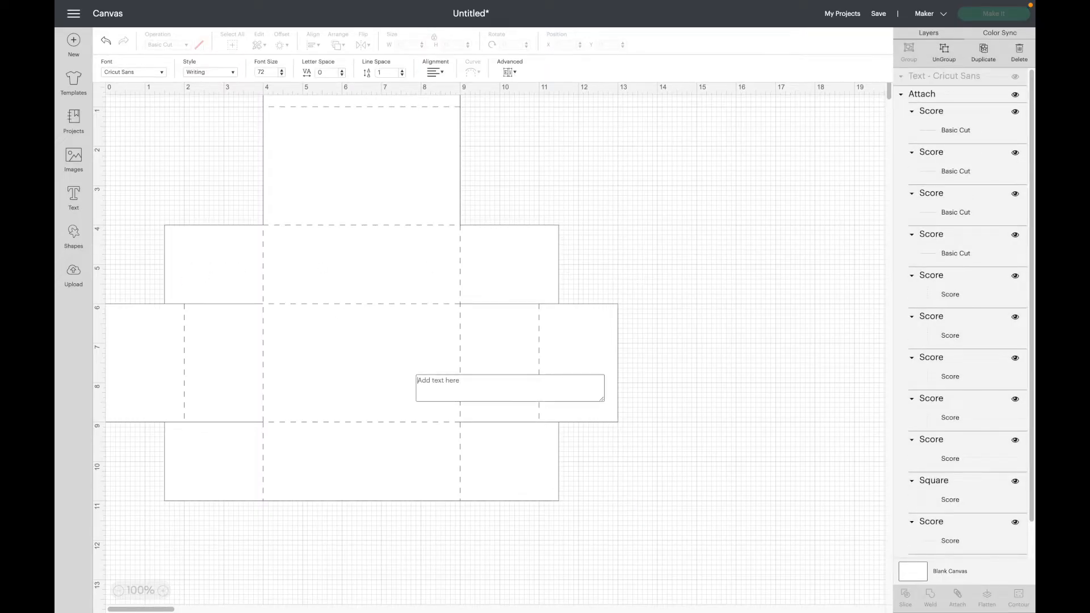
type("Sincere Stylish")
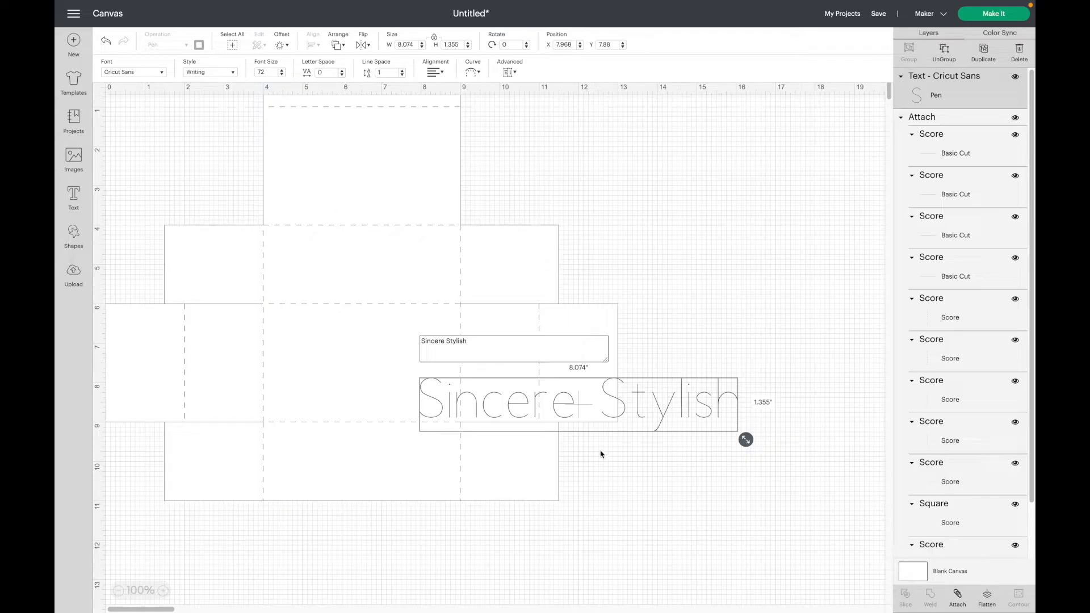
left_click(624, 462)
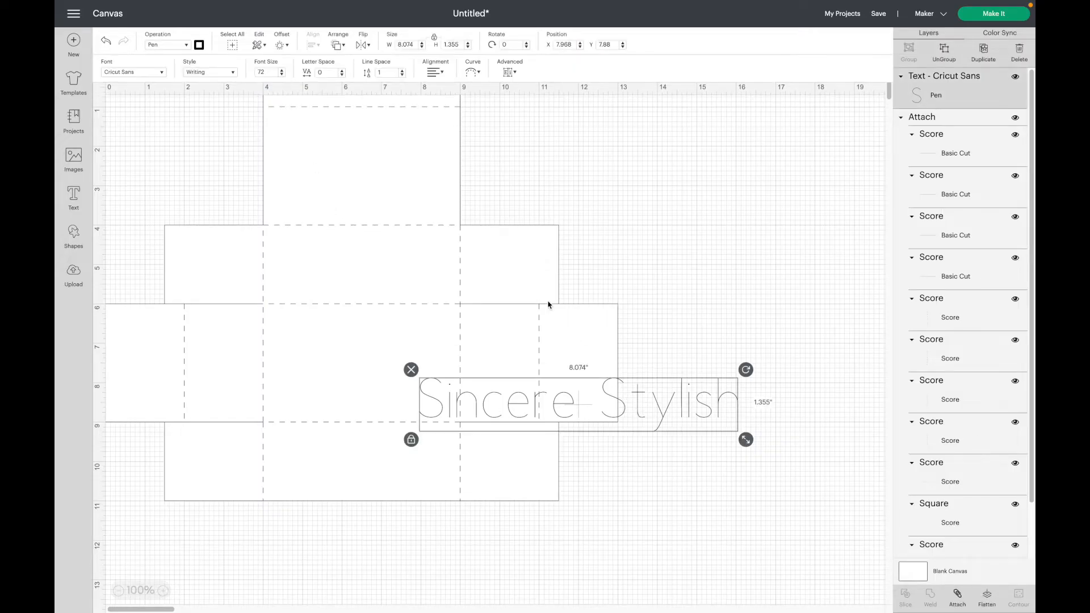
- Set the "Sincere Stylish" text's font size to 18.76 and its letter space to 1.3
double_click(266, 71)
type("18.76")
key("Return")
key("BackSpace")
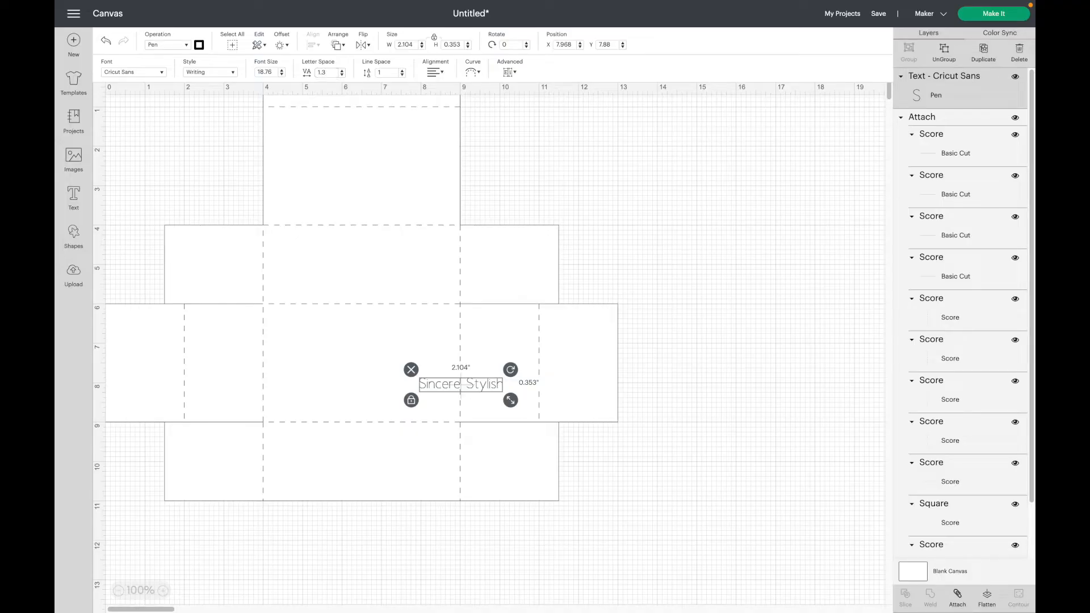
type("1.3")
key("Return")
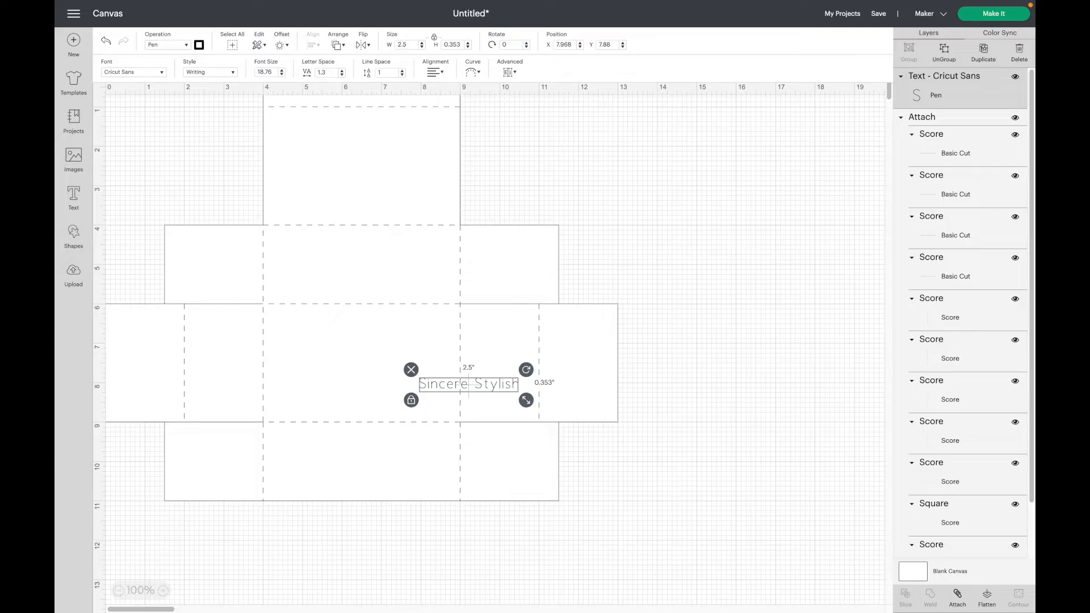
- Position the "Sincere Stylish" text at X 5.25, Y 8.375
left_click(566, 45)
type("5.25")
key("Tab")
type("8")
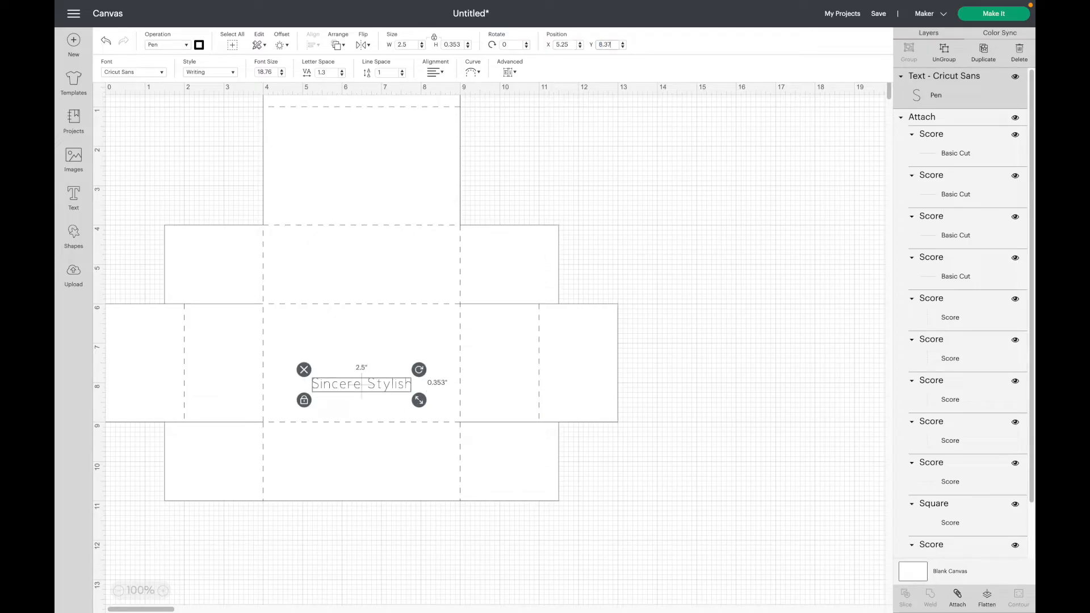
type(".375")
key("Return")
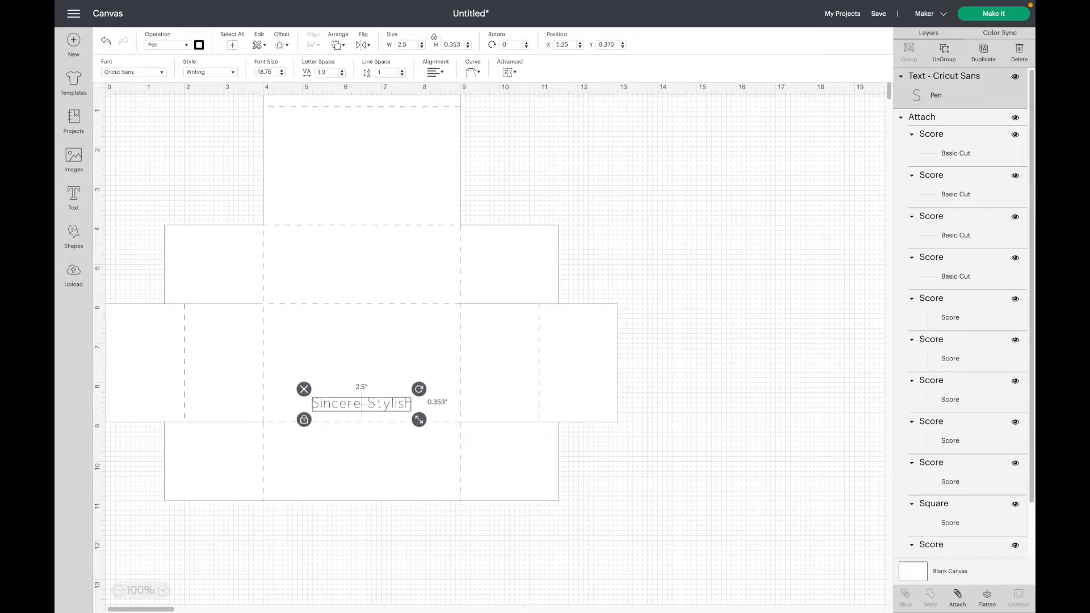
- Flip the attached box template vertically, leaving the text as it is
left_click(636, 178)
left_click(405, 140)
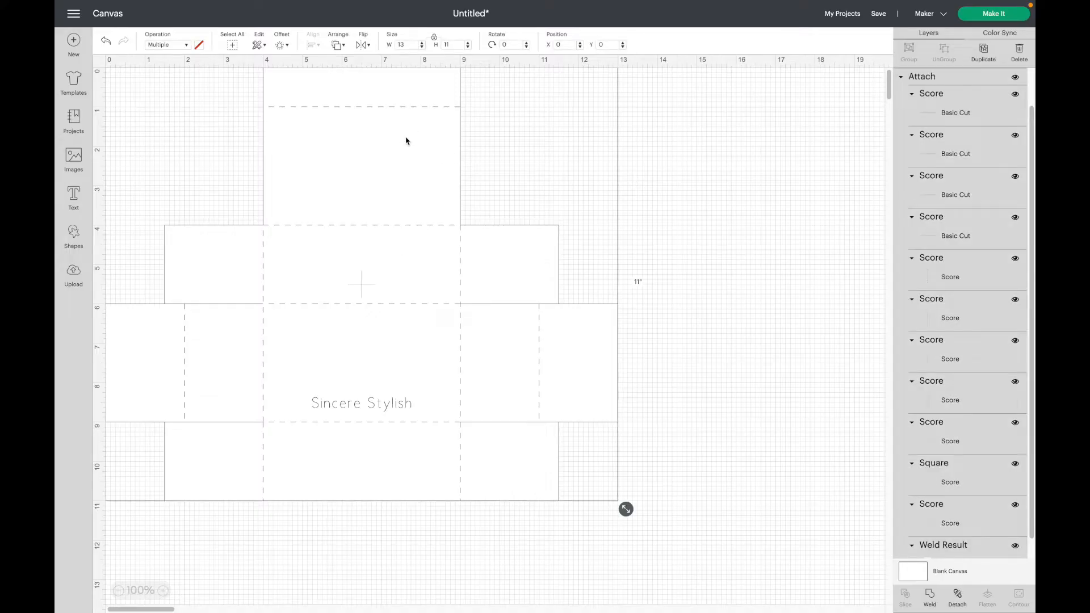
left_click(362, 45)
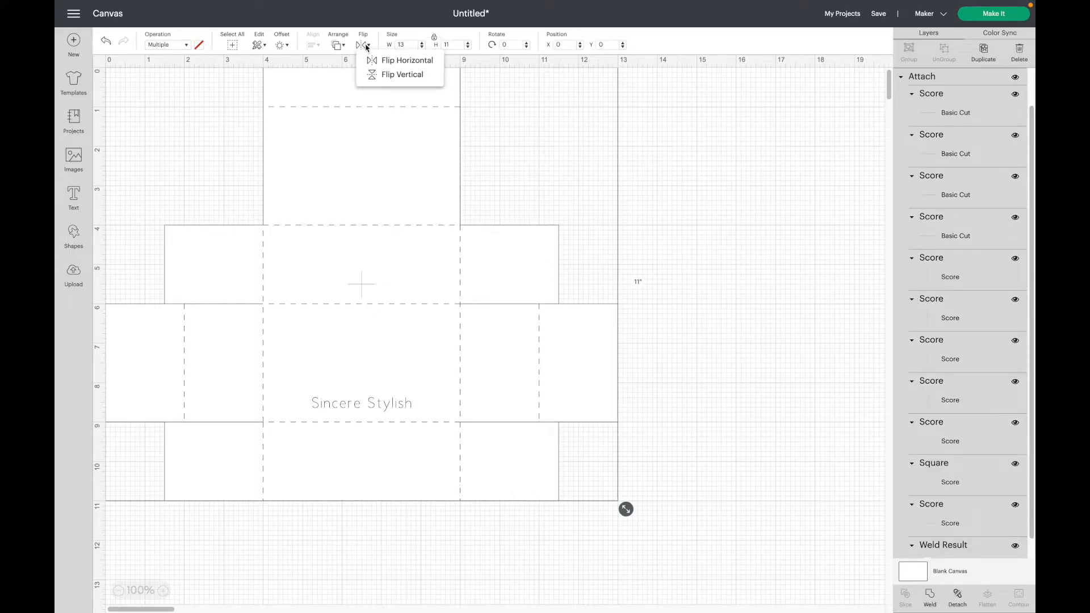
left_click(396, 79)
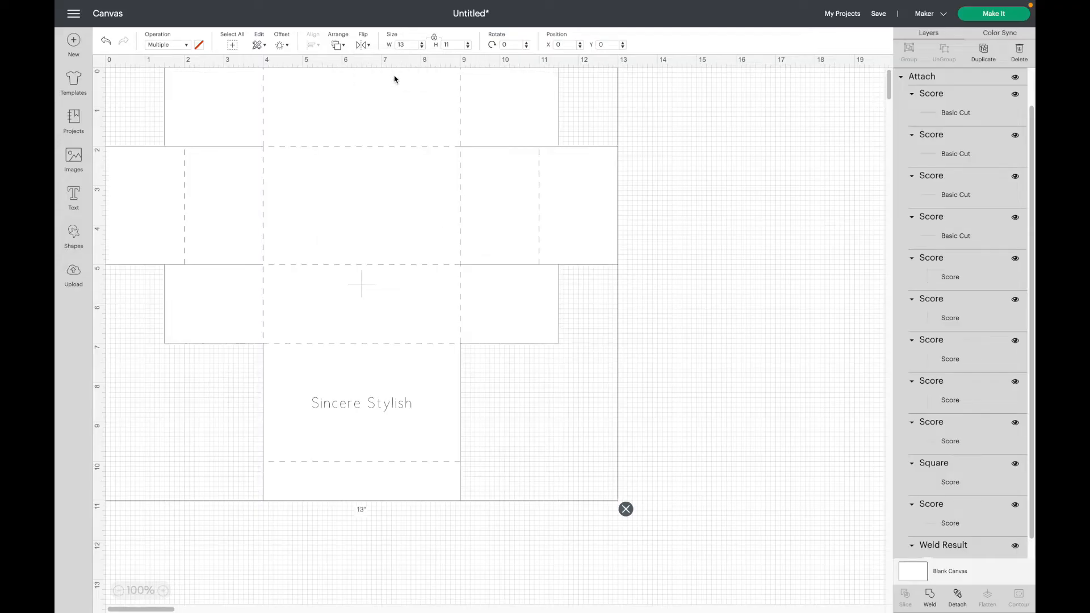
left_click(696, 302)
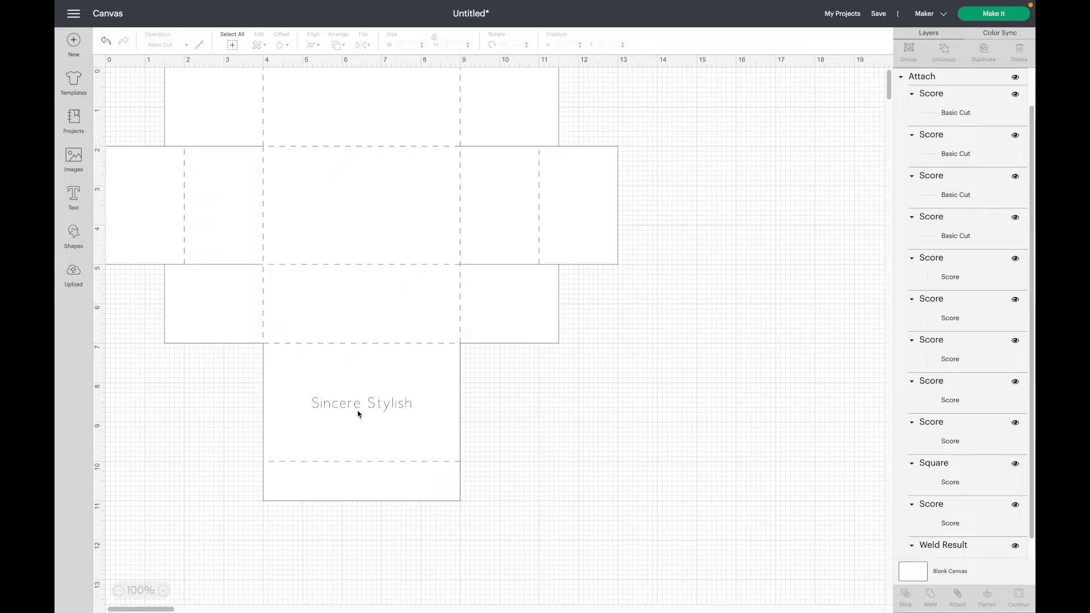
- Change the pen colour of the "Sincere Stylish" text to Coral
left_click(549, 442)
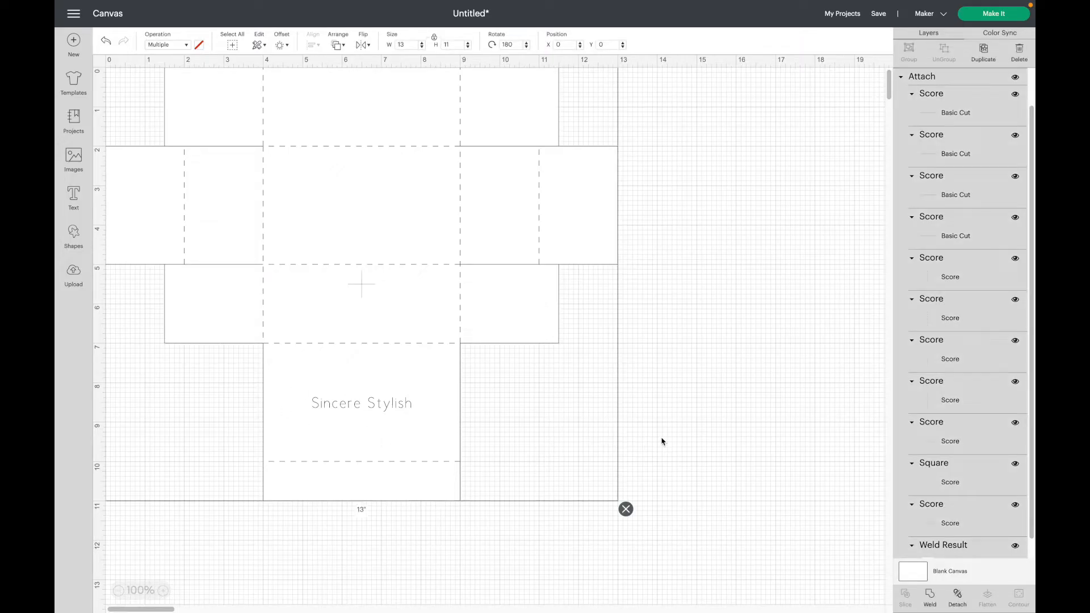
left_click(662, 442)
left_click(351, 406)
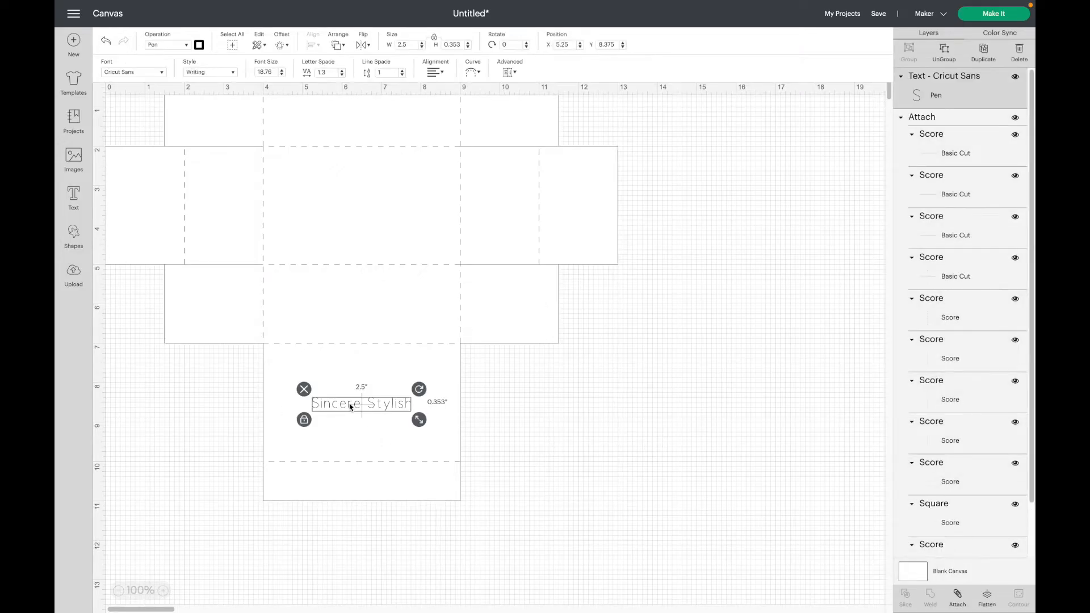
left_click(199, 45)
scroll(259, 193, "down", 2)
left_click(239, 178)
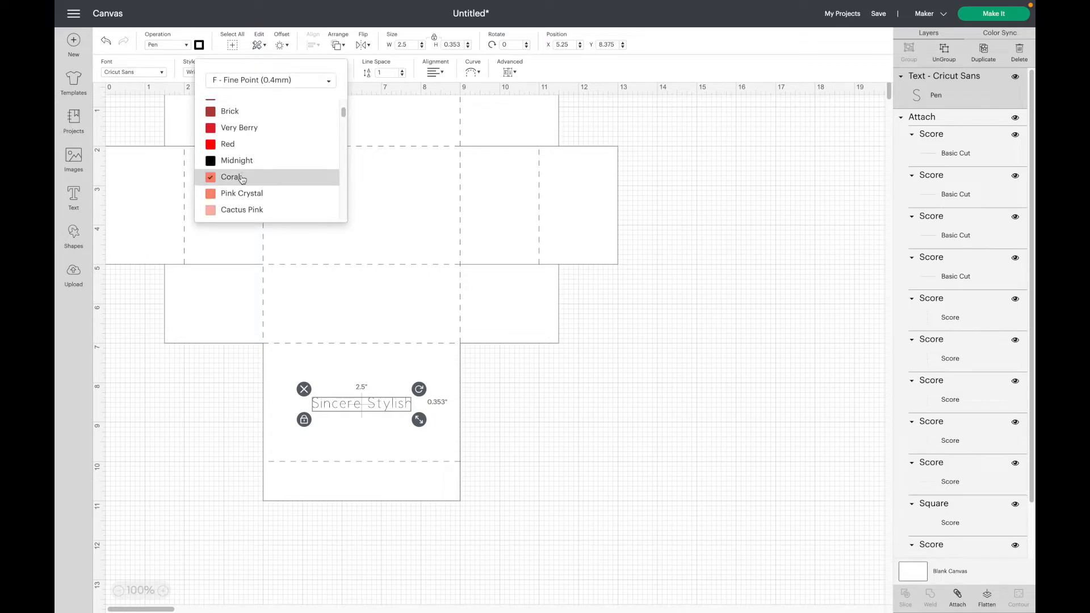
left_click(520, 401)
left_click(519, 496)
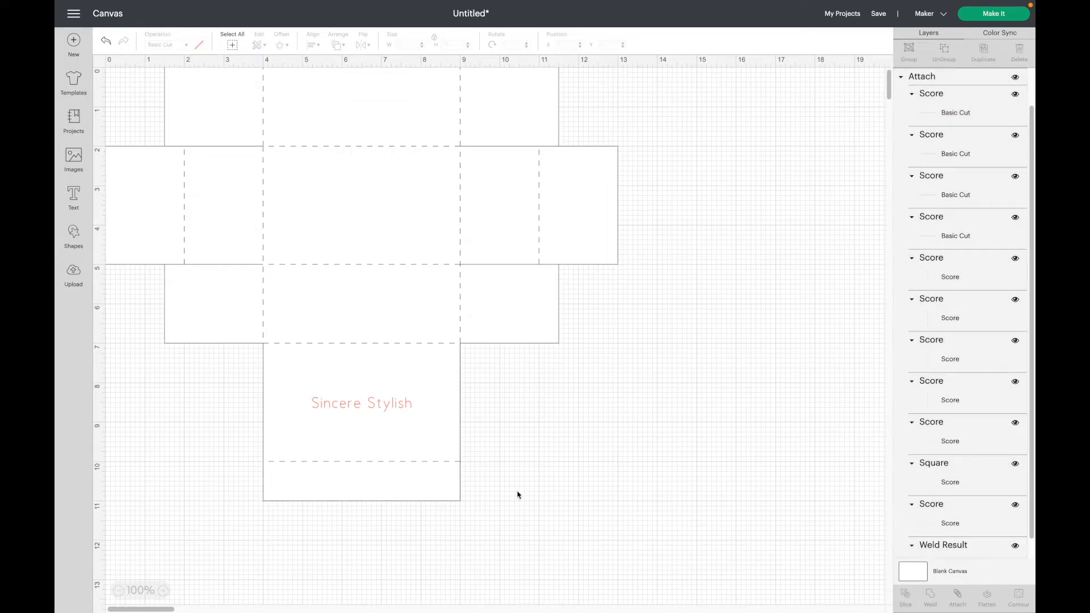
- Select everything on the canvas and attach the "Sincere Stylish" text to the box template
left_click(545, 381)
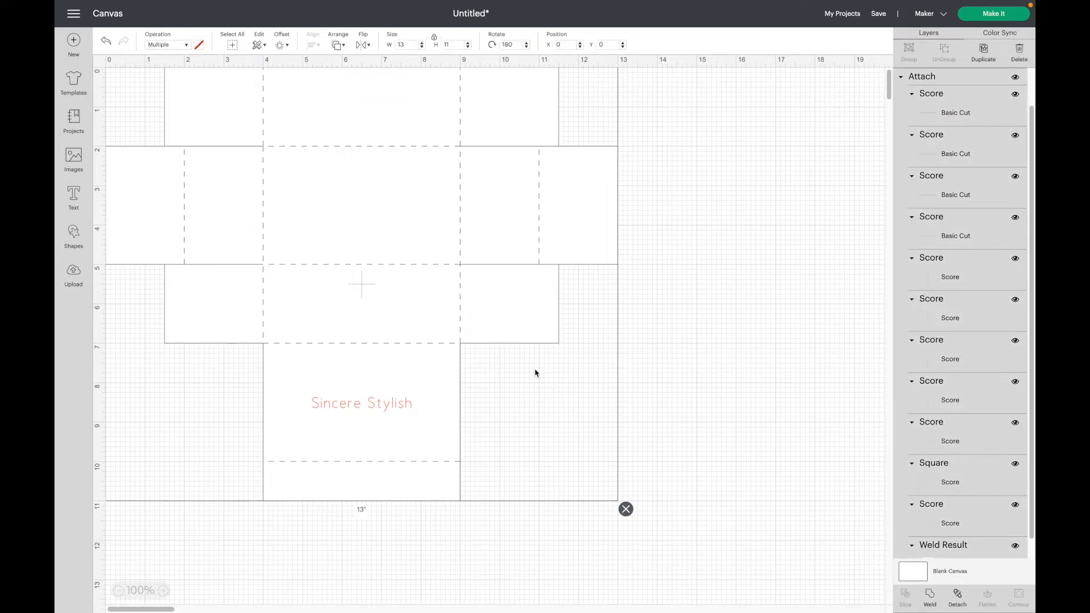
left_click(232, 46)
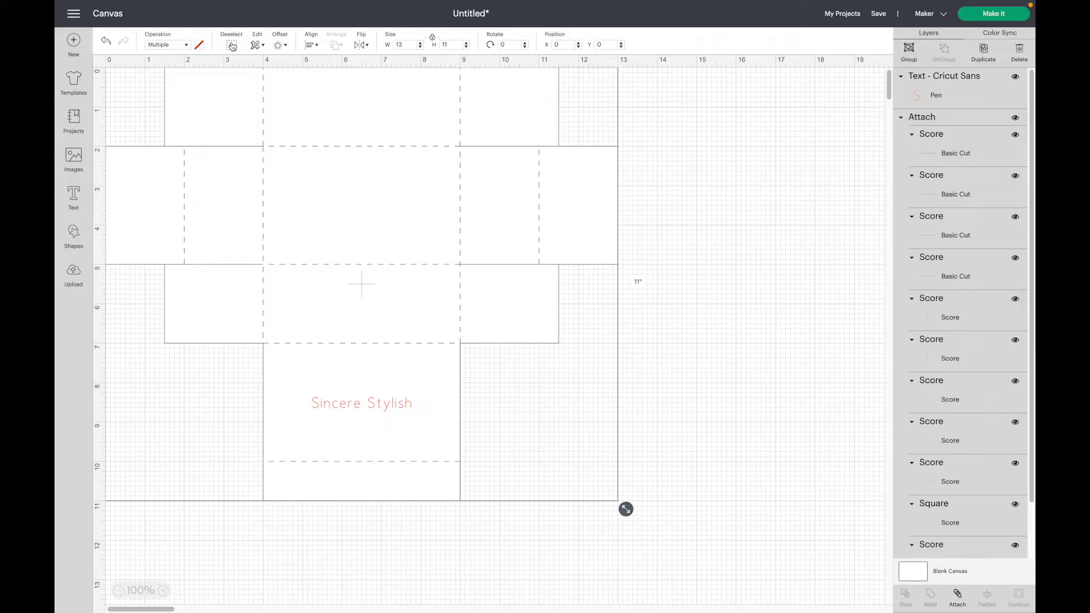
left_click(957, 596)
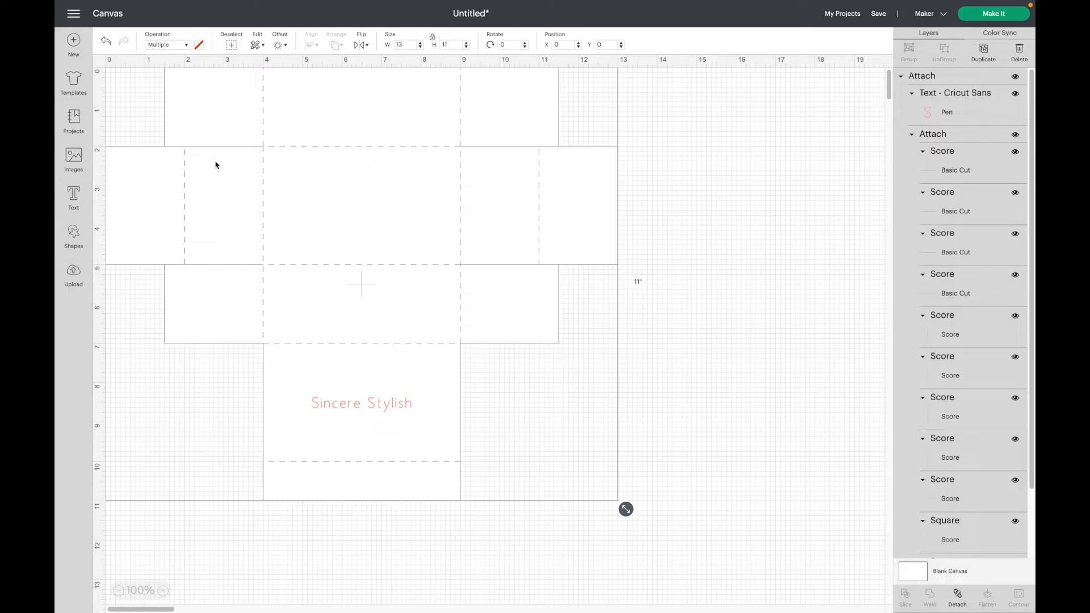
- Flip the attached box template and text vertically, and flip them back to the original orientation
left_click(362, 45)
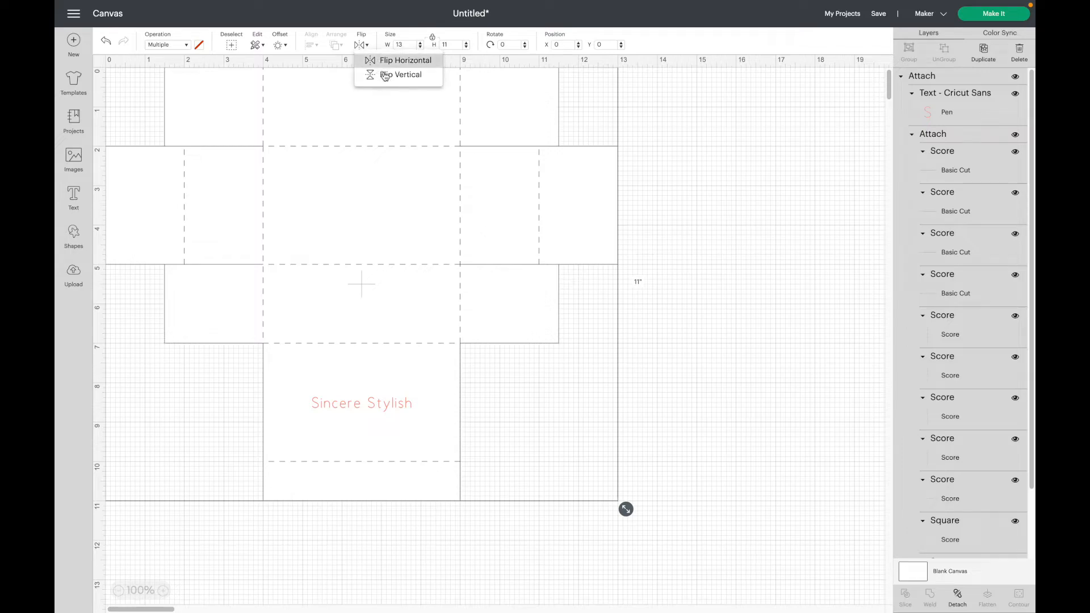
left_click(386, 74)
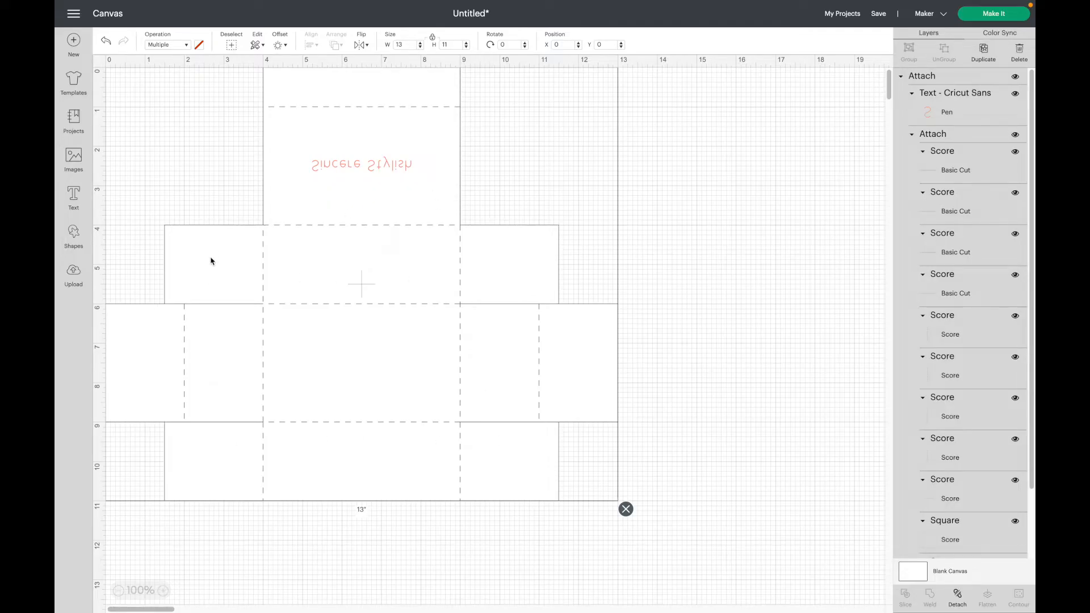
left_click(364, 45)
left_click(390, 75)
left_click(664, 254)
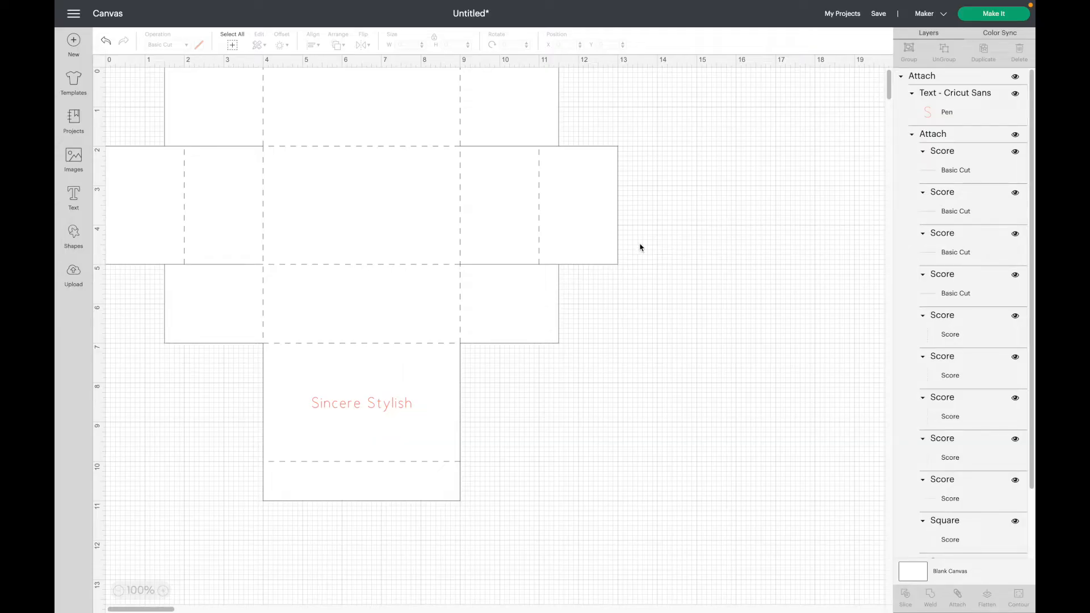
- Hide the finished attached box template and add a new square shape to the canvas
left_click(353, 218)
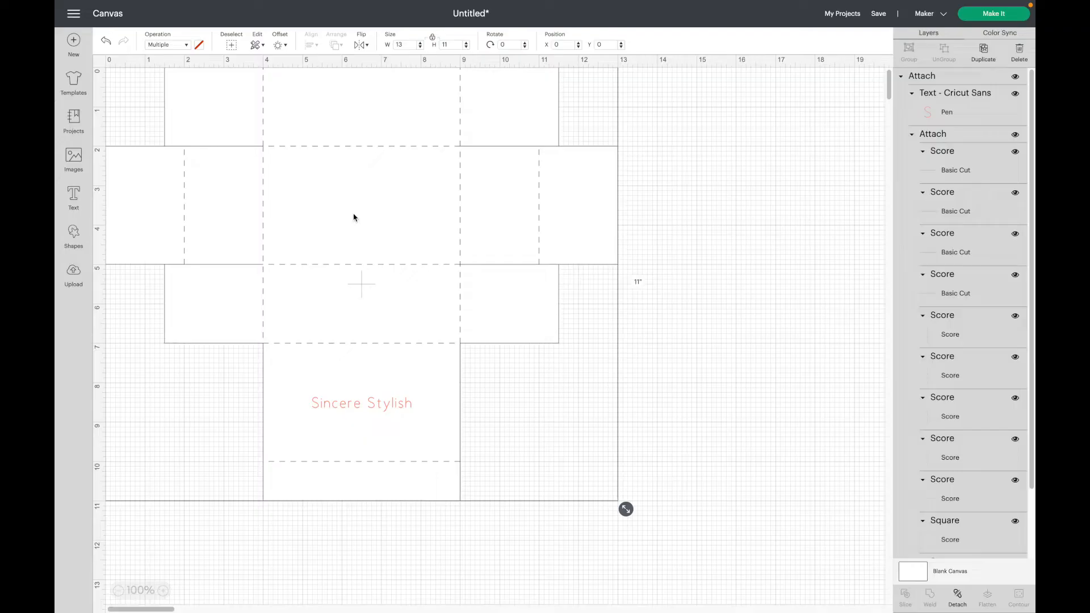
left_click(1015, 77)
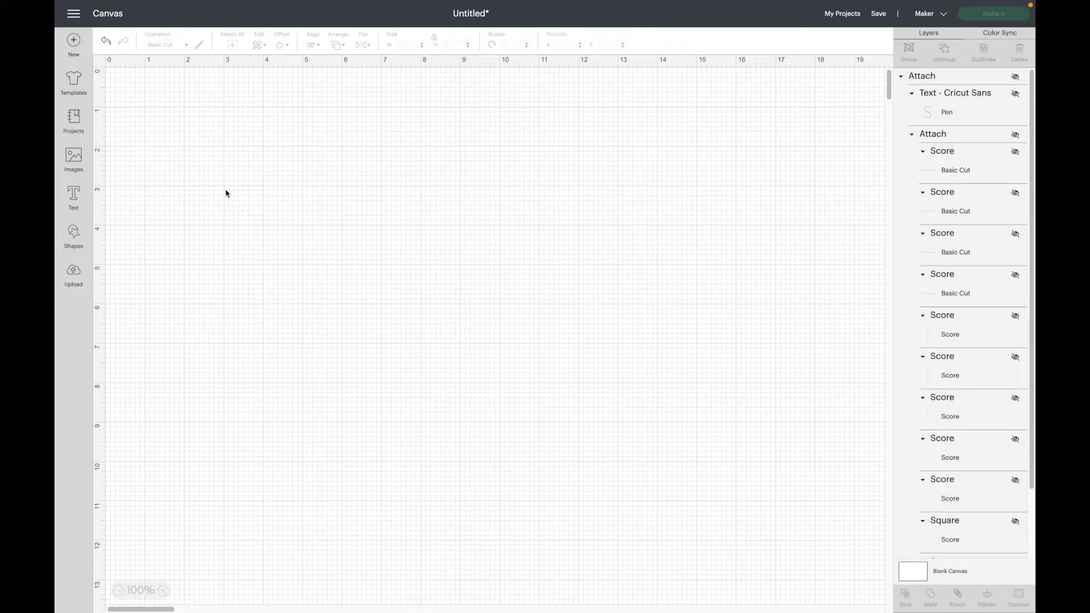
left_click(75, 243)
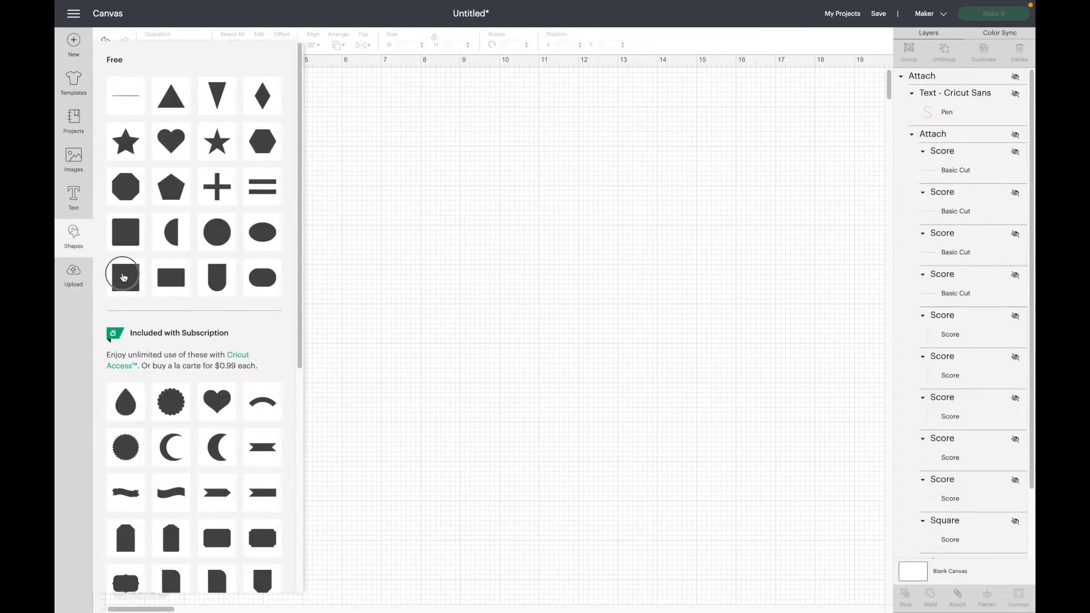
left_click(124, 277)
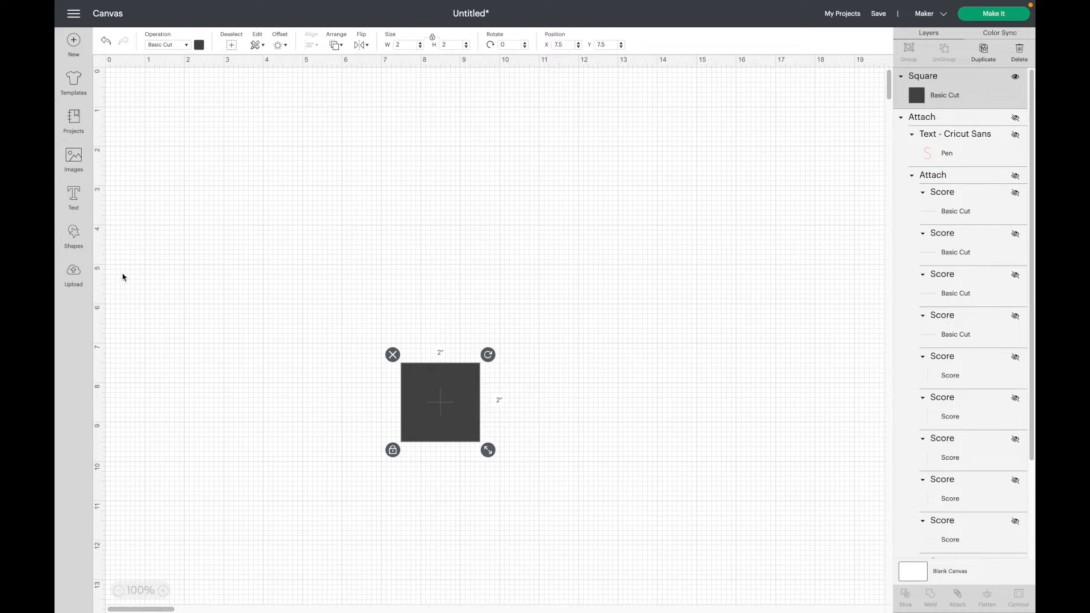
- Resize the new square to 5 inches wide by 9 inches high with its proportions unlocked, and relock them
left_click(432, 39)
left_click(412, 47)
type("5")
key("Tab")
type("9")
key("Tab")
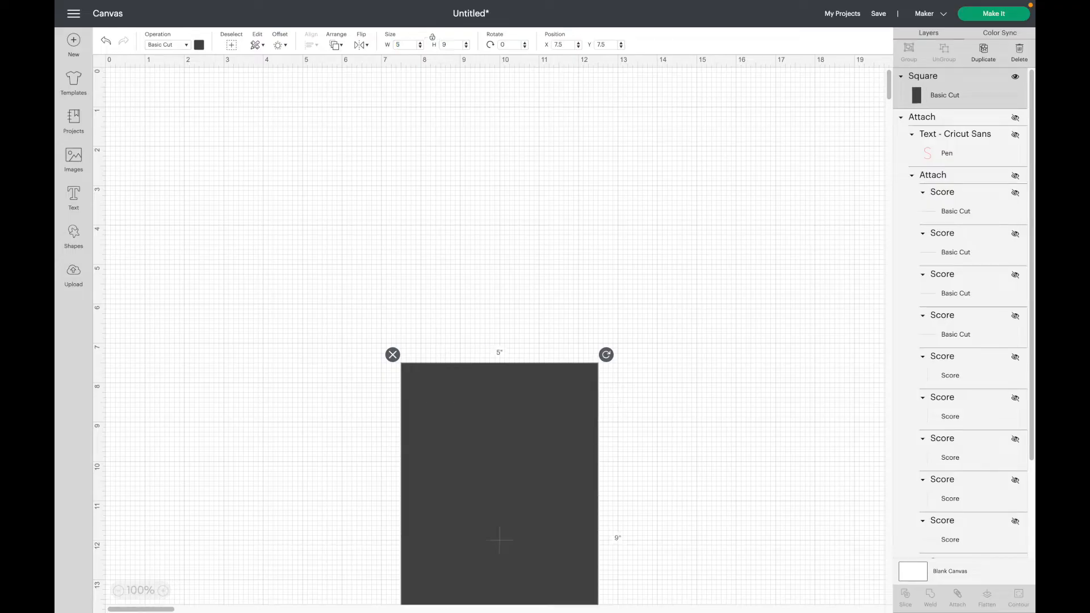
left_click(432, 36)
- Position the 5 by 9 inch rectangle at X 4, Y 0
left_click(562, 44)
type("4")
key("Tab")
type("0")
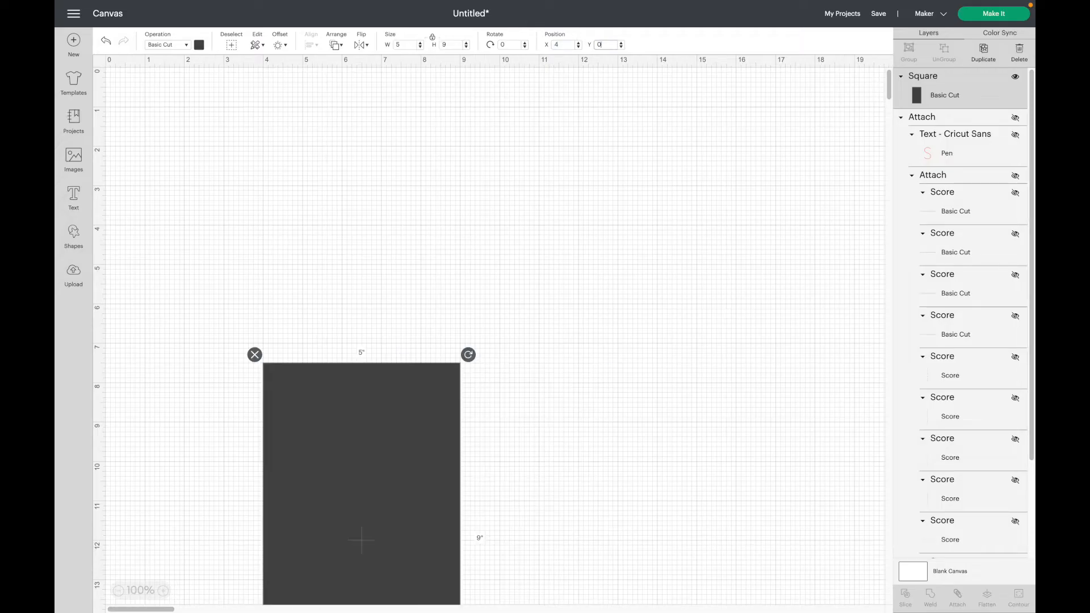
key("Tab")
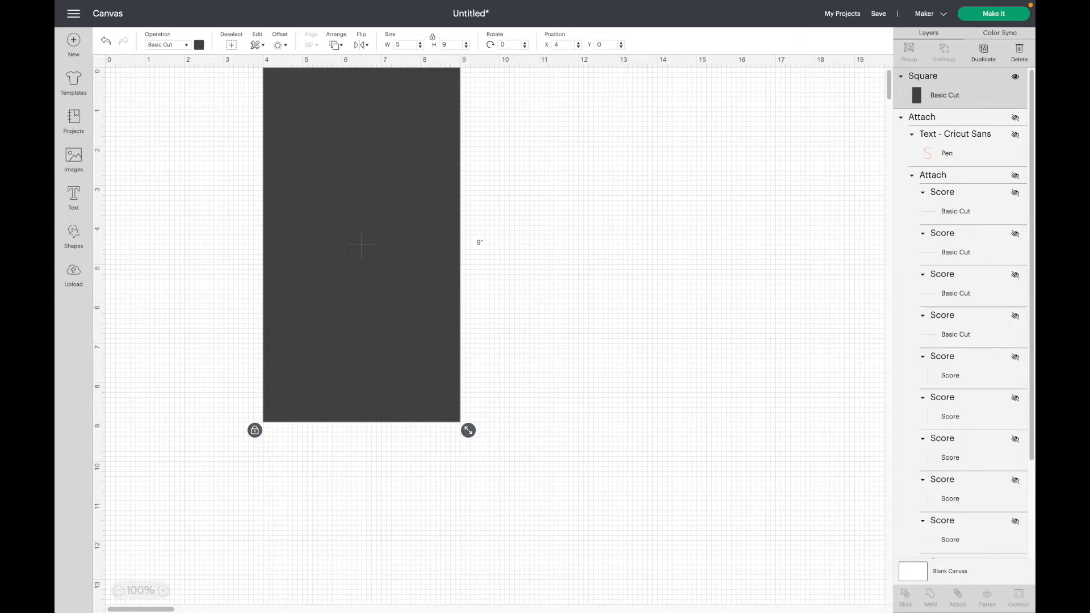
- Add a second square and resize it to 8 inches wide by 5 inches high, relocking its proportions
left_click(82, 246)
left_click(128, 275)
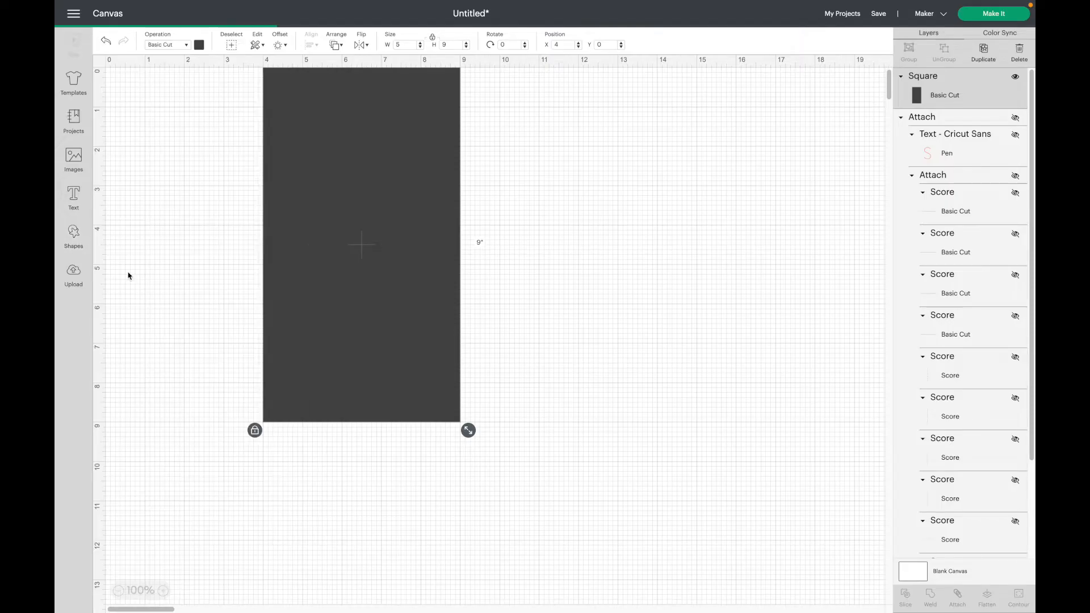
left_click(435, 37)
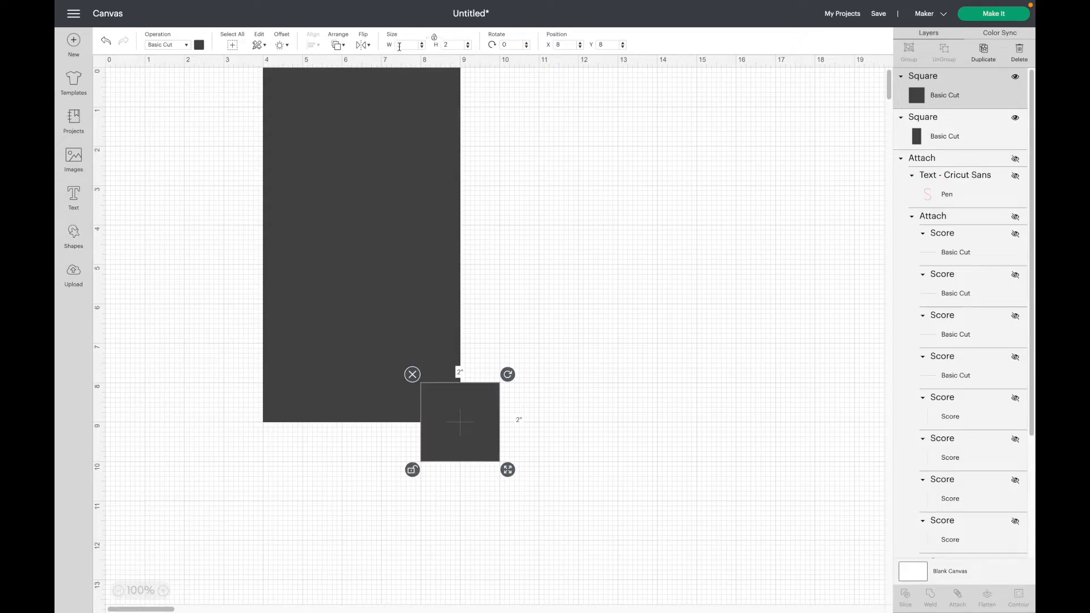
left_click(402, 45)
type("8")
key("Tab")
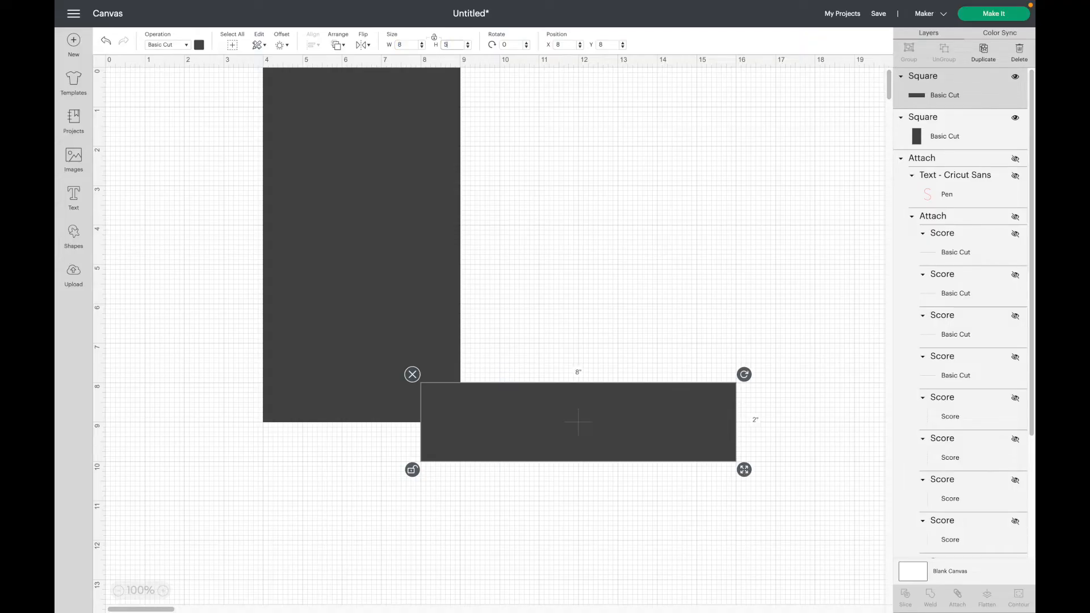
type("5")
key("Return")
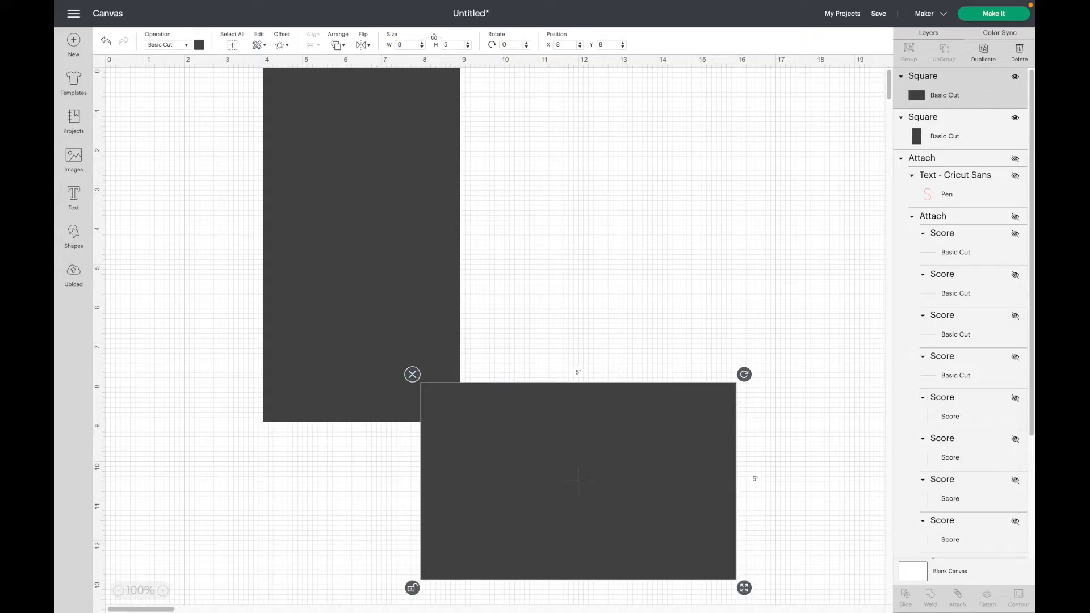
left_click(435, 38)
- Position the 8 by 5 inch rectangle at X 2.5, Y 4
left_click(563, 44)
type("2.5")
key("Tab")
type("4")
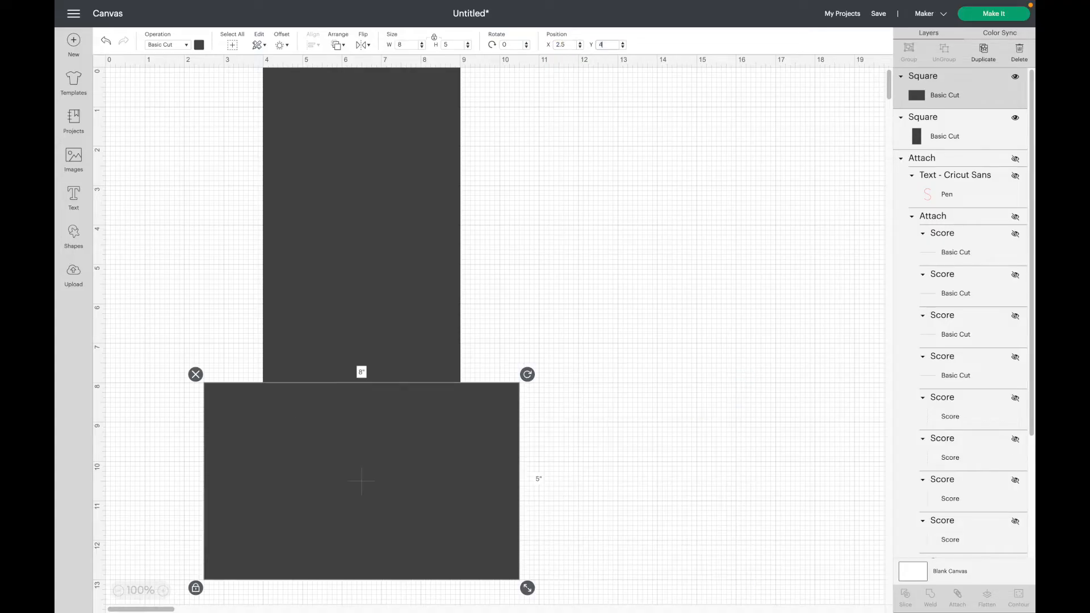
key("Return")
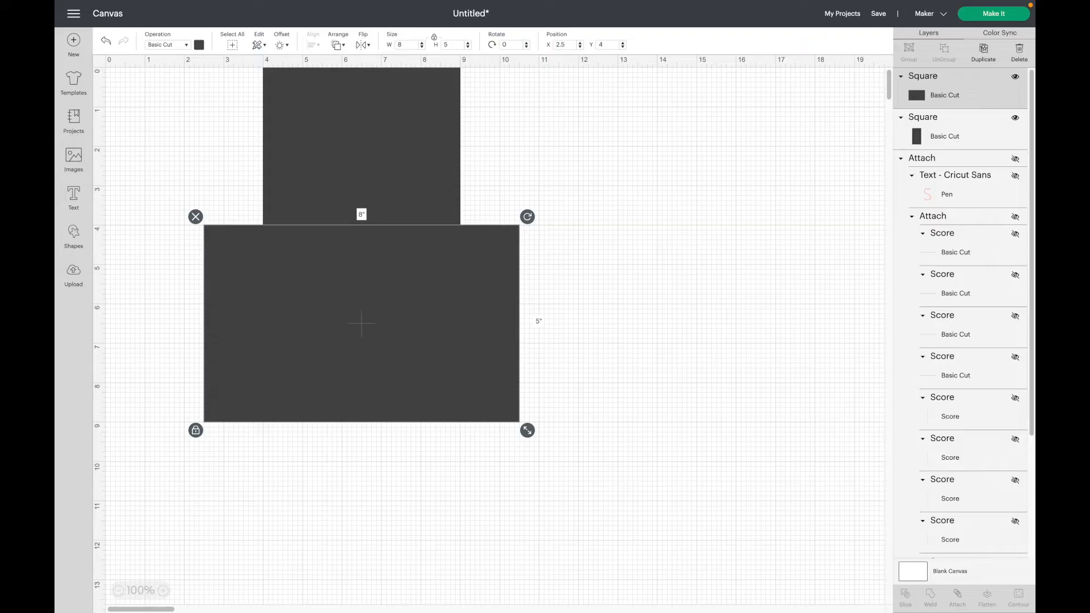
- Add a third square and resize it to 9 inches wide by 3 inches high, relocking its proportions
left_click(77, 240)
left_click(125, 278)
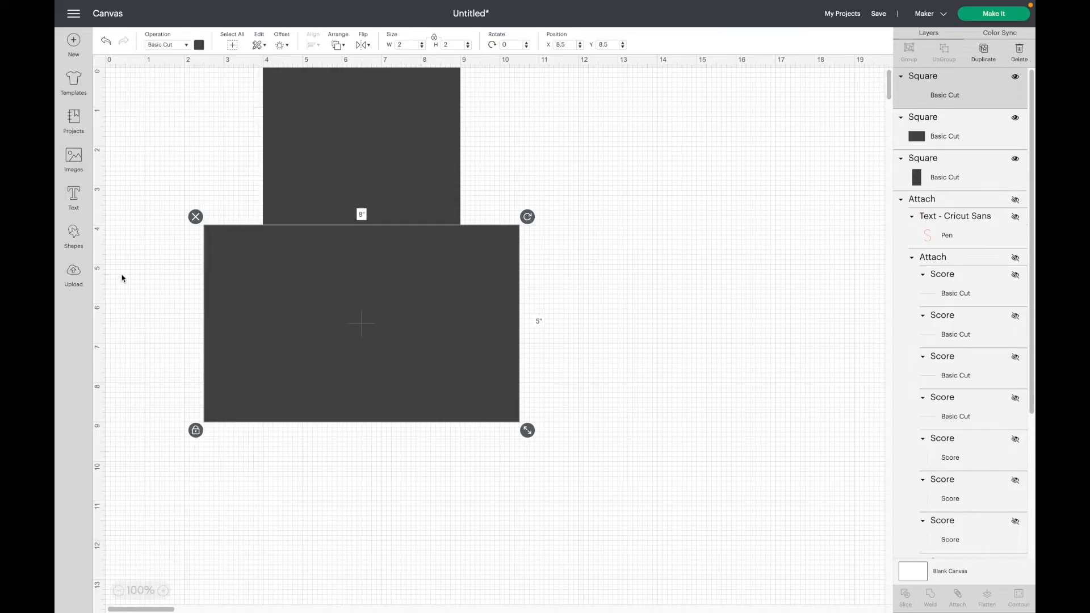
left_click(435, 38)
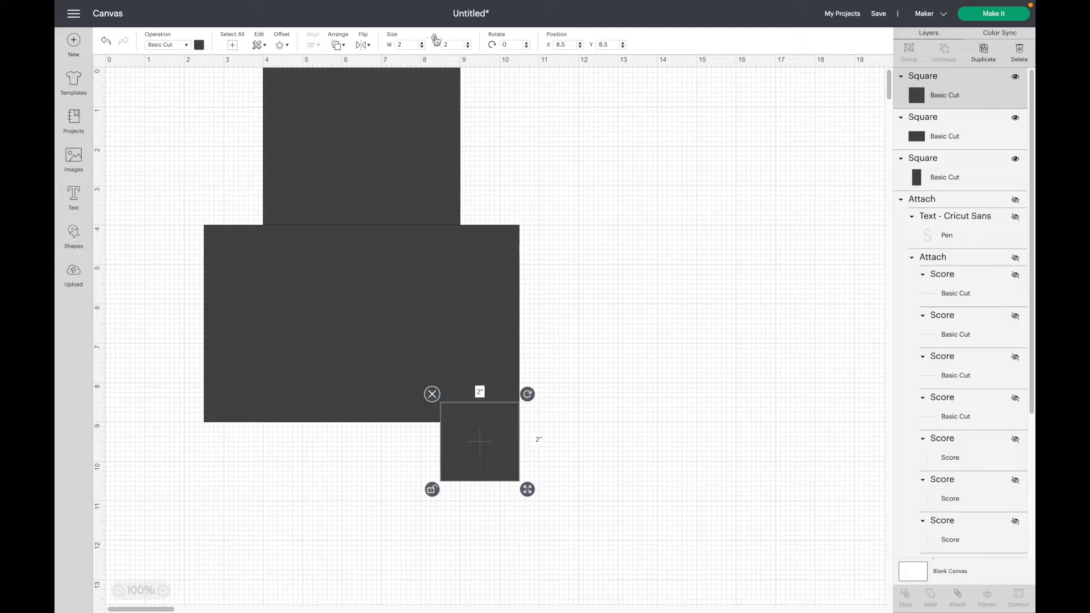
left_click(410, 47)
type("9")
key("Tab")
type("3")
key("Return")
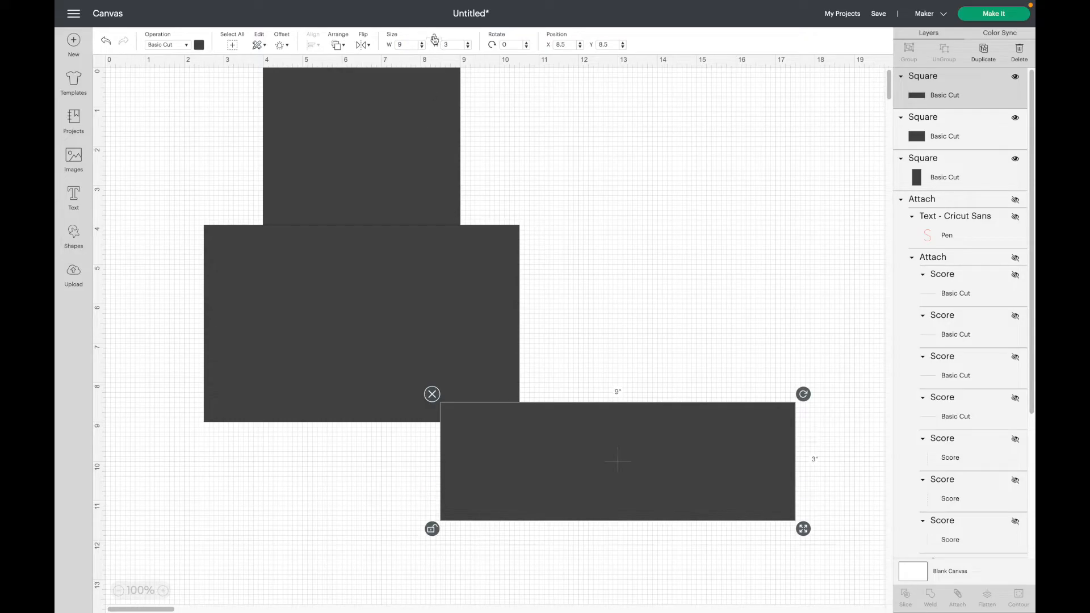
left_click(434, 38)
- Position the 9 by 3 inch rectangle at X 2, Y 5
left_click(560, 46)
type("2")
key("Tab")
type("5")
key("Return")
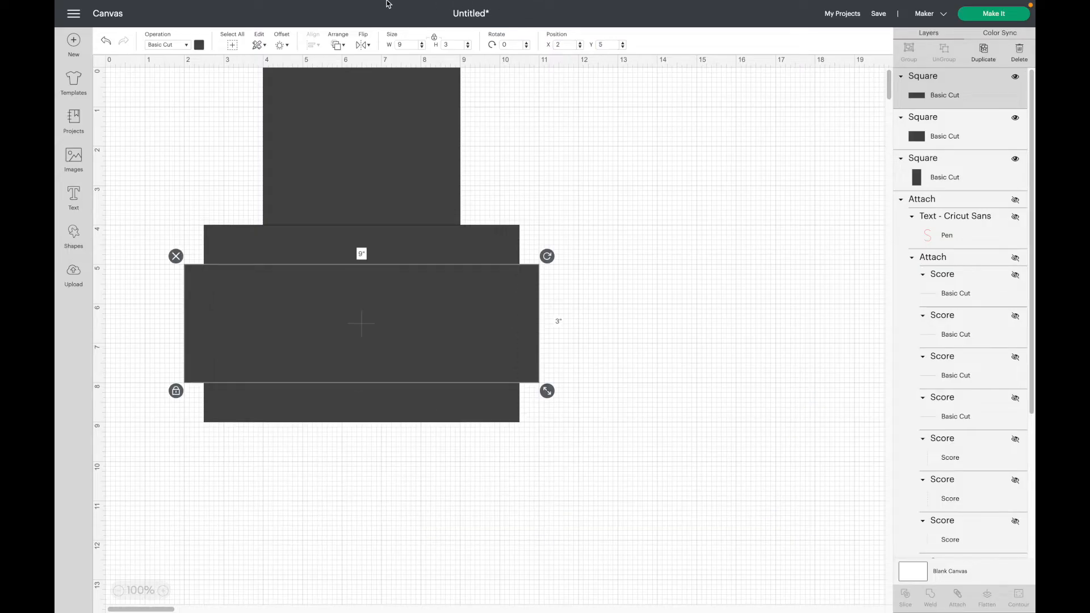
- Change the material colour of all three rectangles to white
left_click(233, 48)
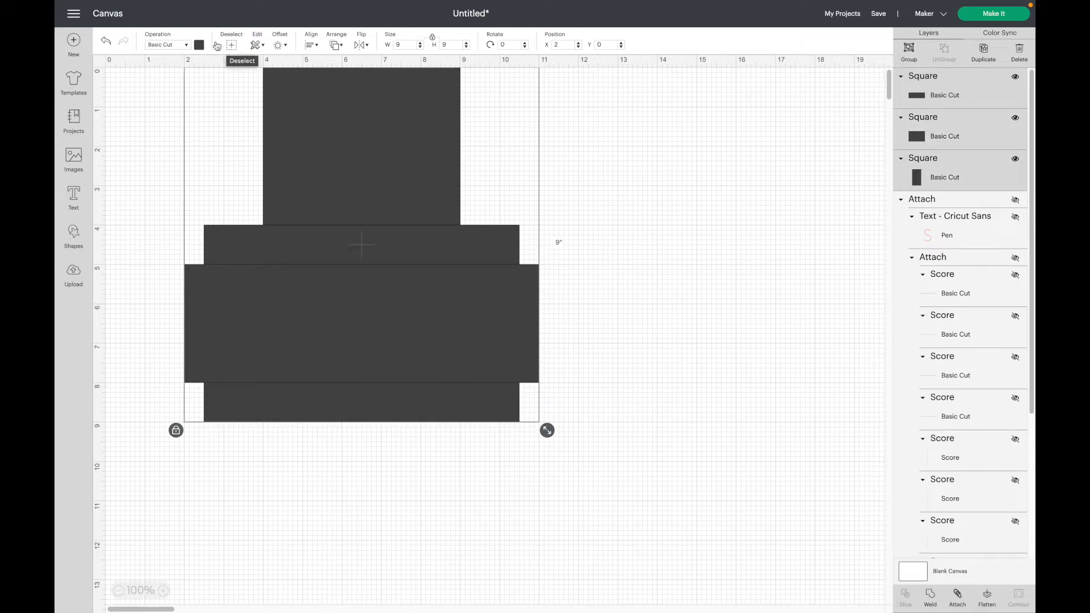
left_click(199, 45)
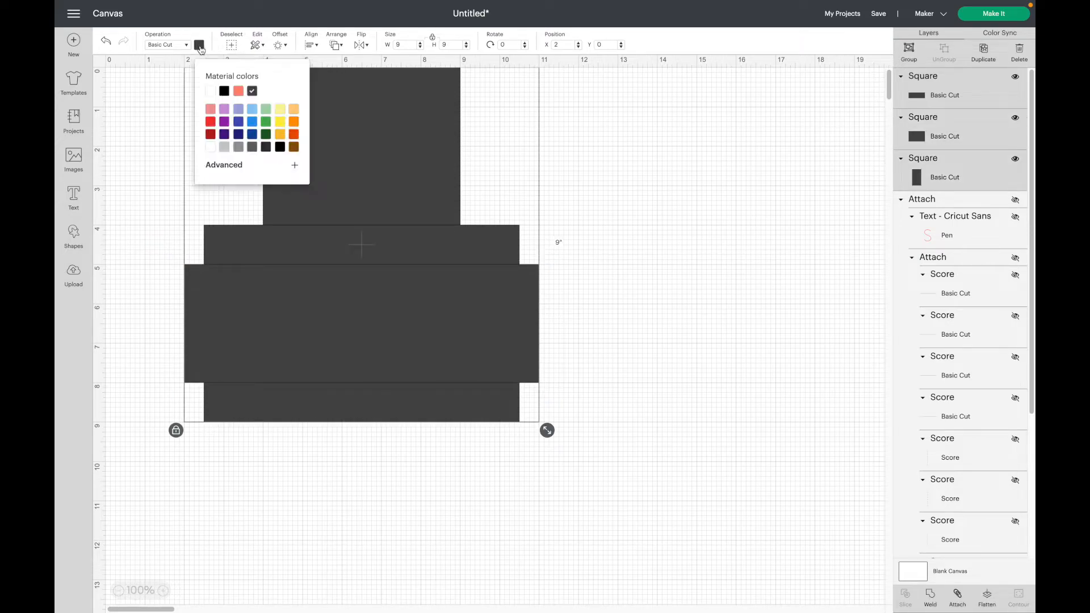
left_click(211, 148)
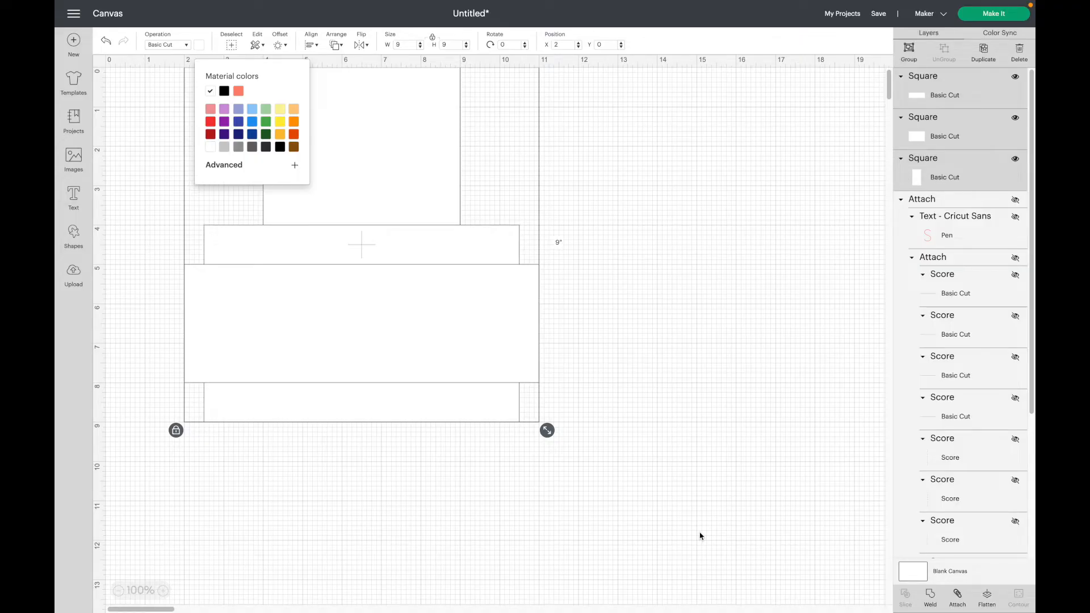
left_click(619, 402)
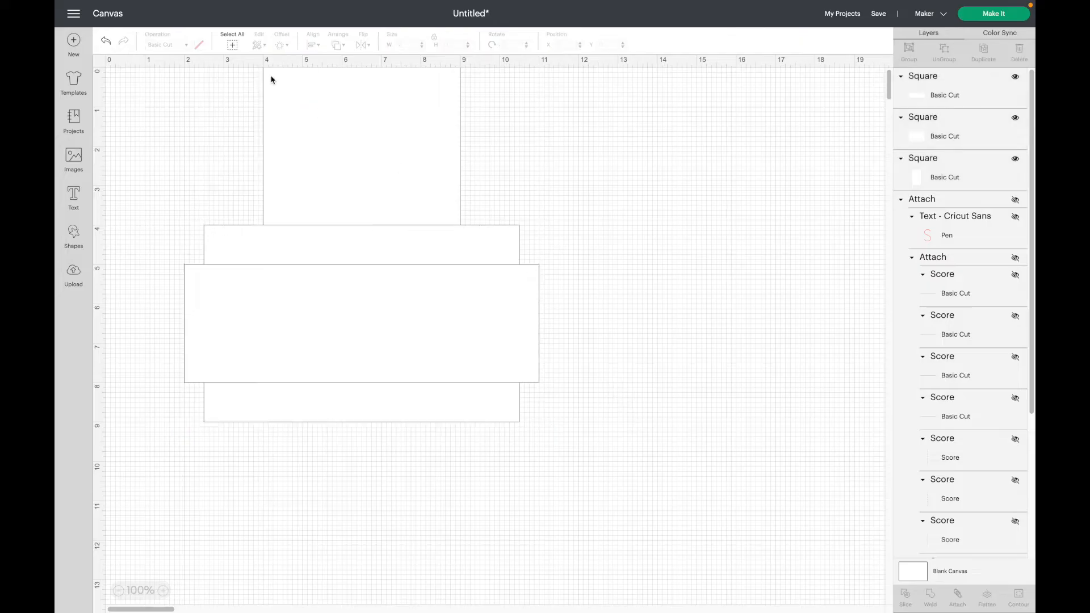
- Weld the three white rectangles into a single outline shape
left_click(232, 45)
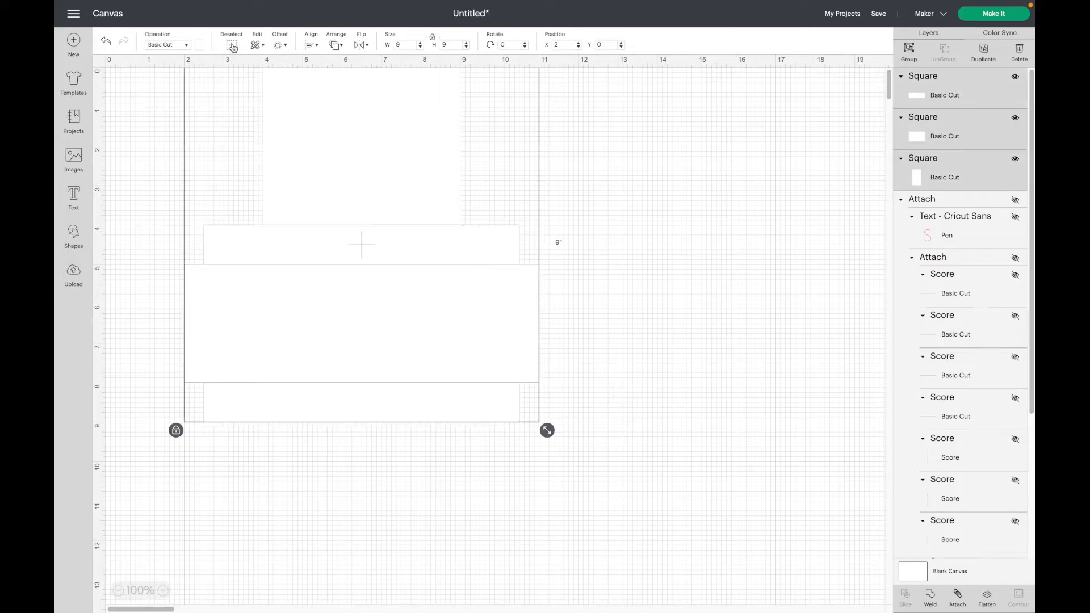
left_click(930, 599)
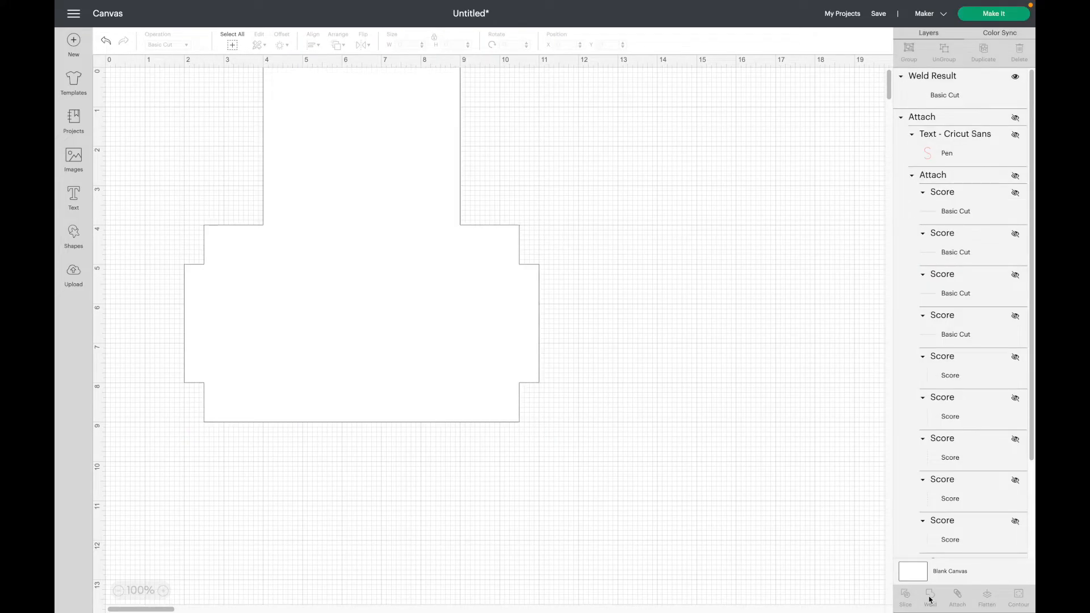
left_click(482, 333)
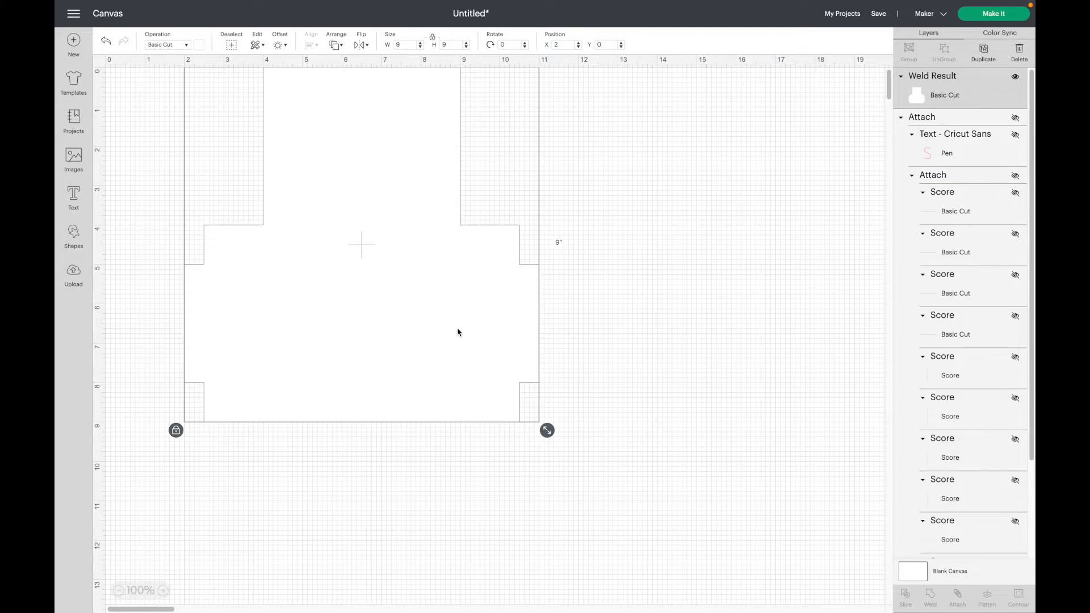
- Add a score line, make it 5 inches long and rotate it 90 degrees
left_click(77, 236)
left_click(125, 105)
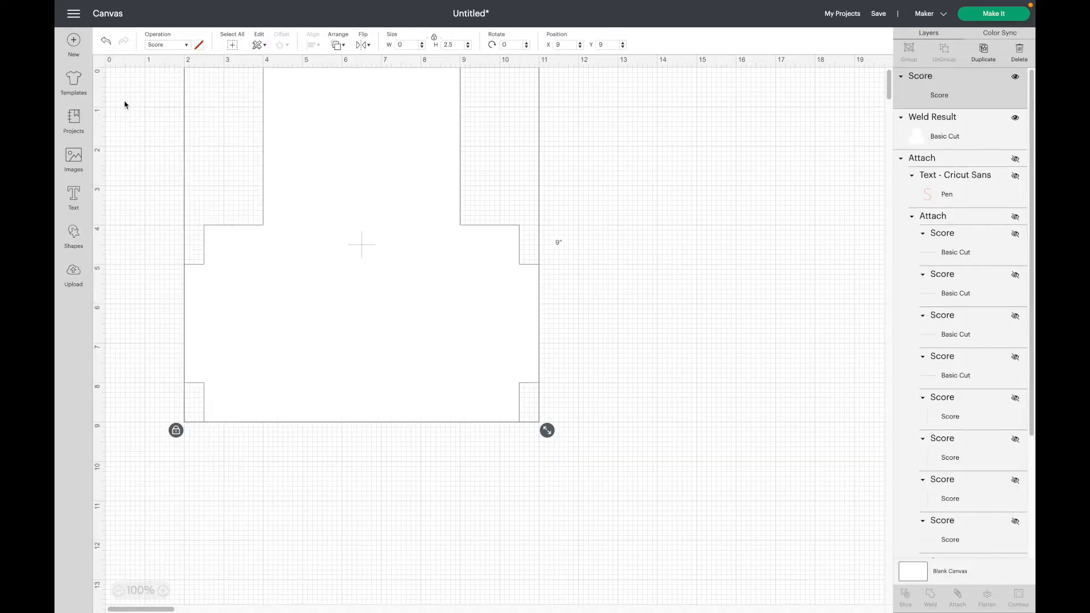
left_click(452, 45)
double_click(451, 45)
type("5")
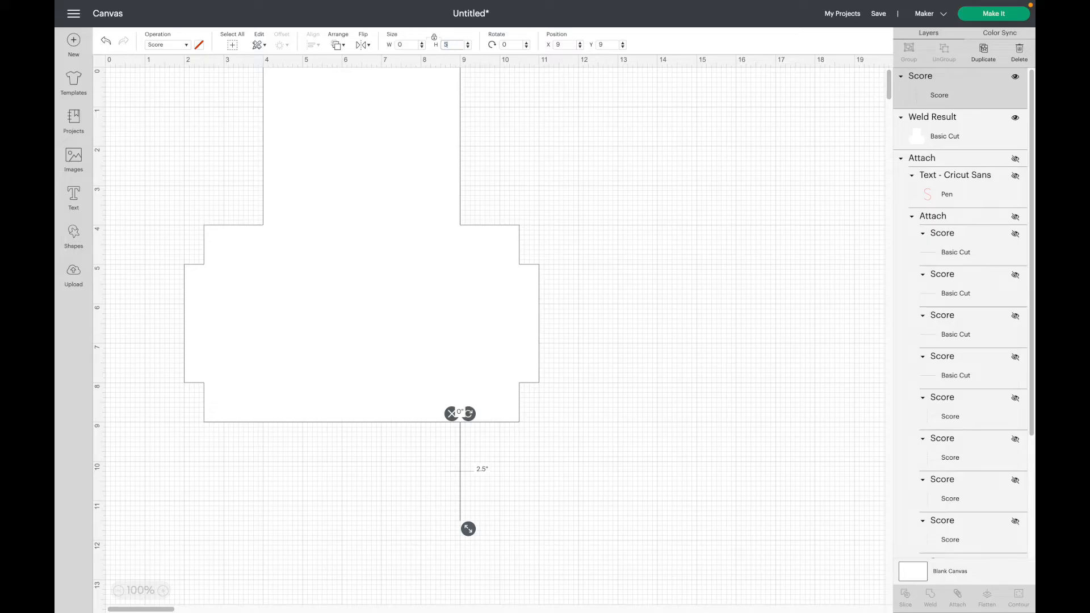
key("Return")
left_click(506, 44)
key("BackSpace")
type("90")
key("Return")
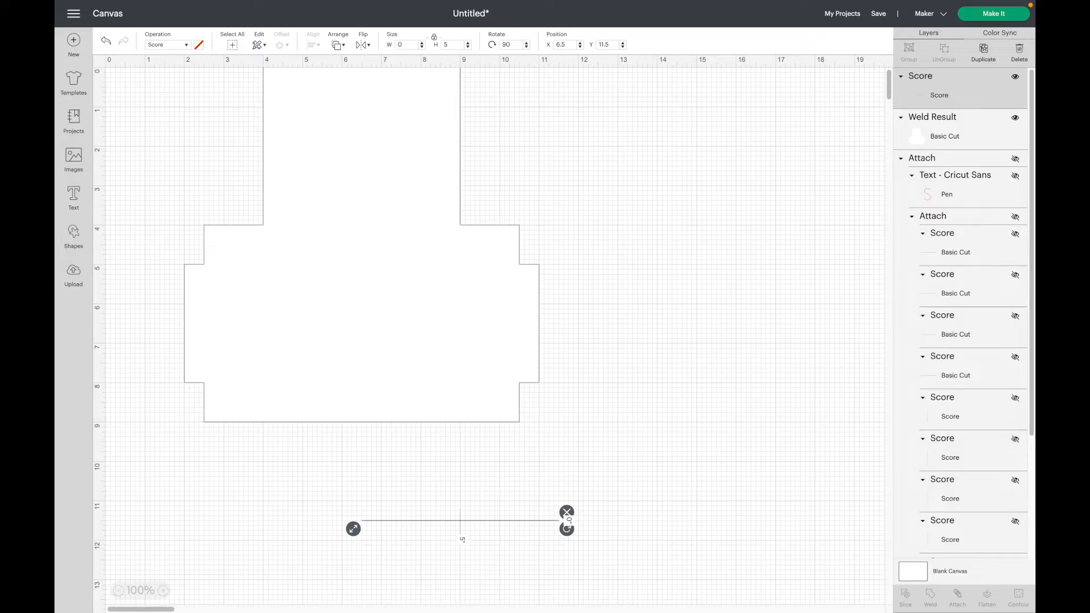
- Position the horizontal 5 inch score line at X 4, Y 1
left_click(570, 44)
type("4")
key("Tab")
type("1")
key("Return")
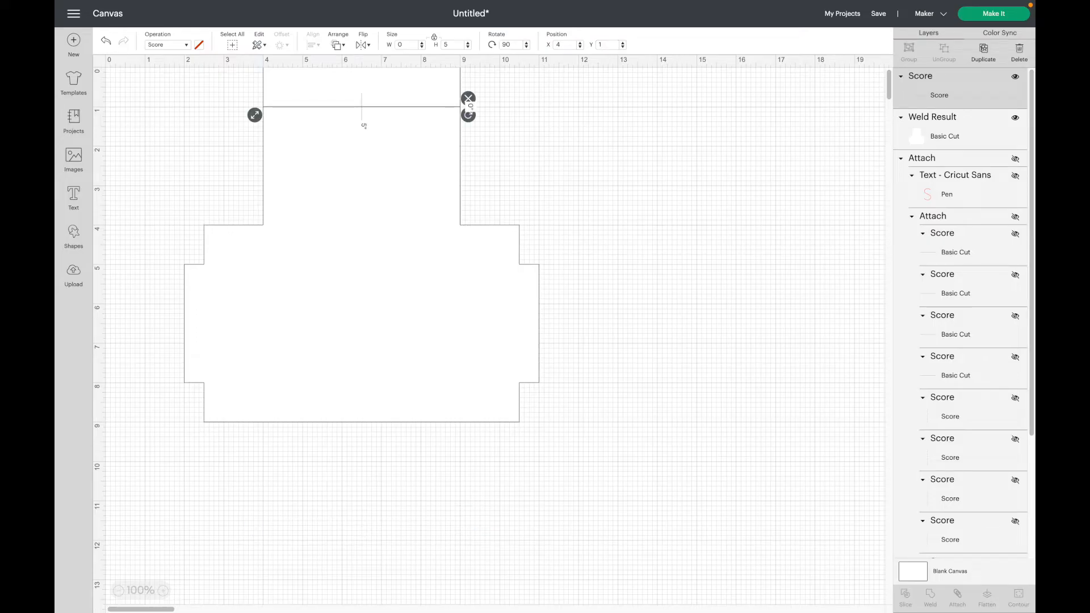
- Add a square, unlock its proportions and resize it to 5 inches wide by 4 inches high
left_click(80, 238)
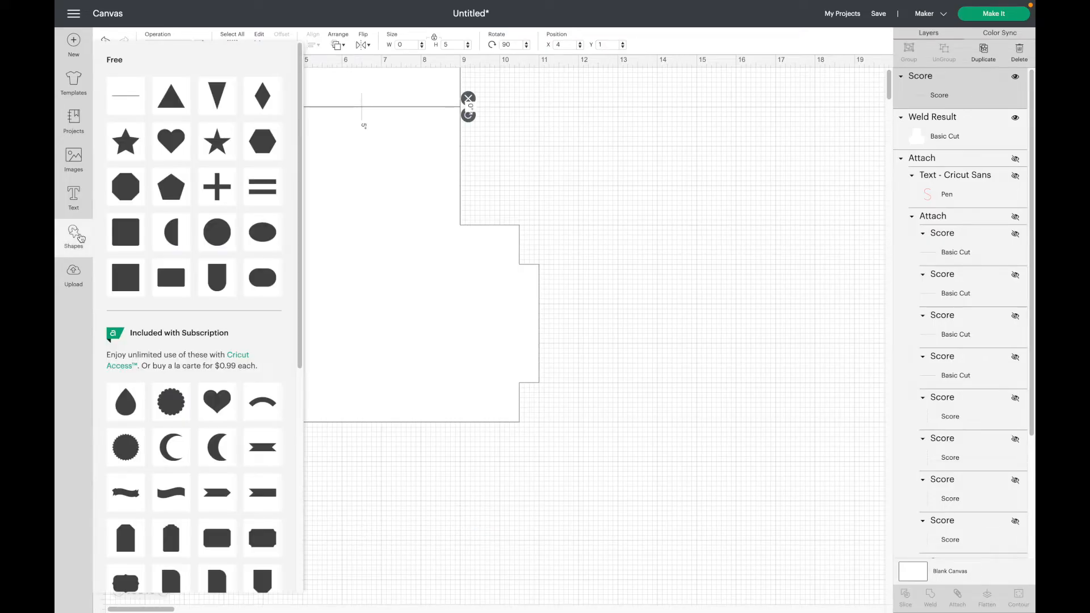
left_click(131, 274)
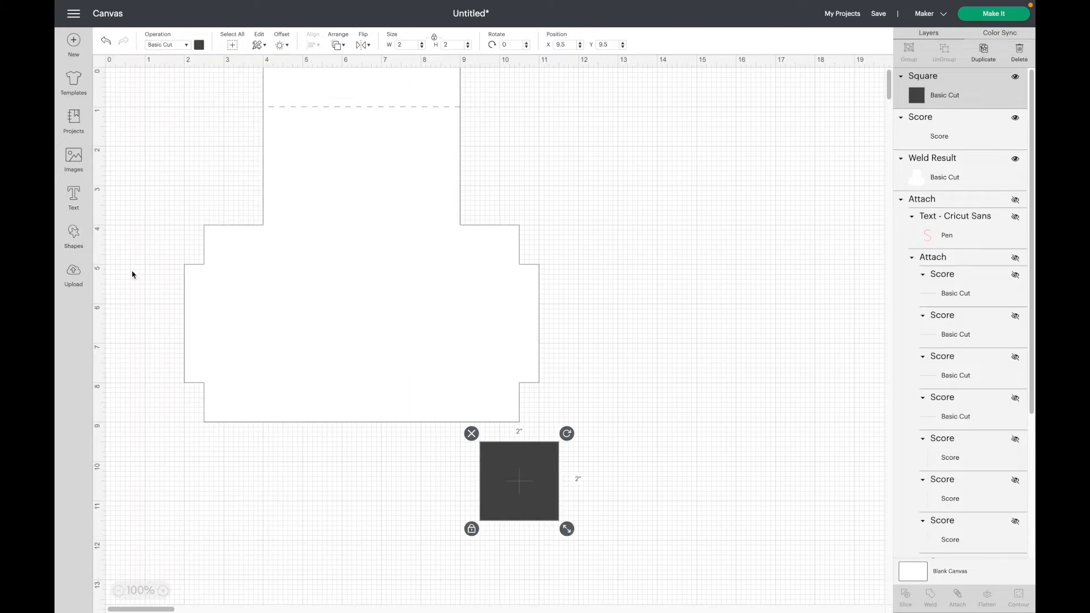
left_click(433, 38)
left_click(410, 44)
type("5")
key("Tab")
type("4")
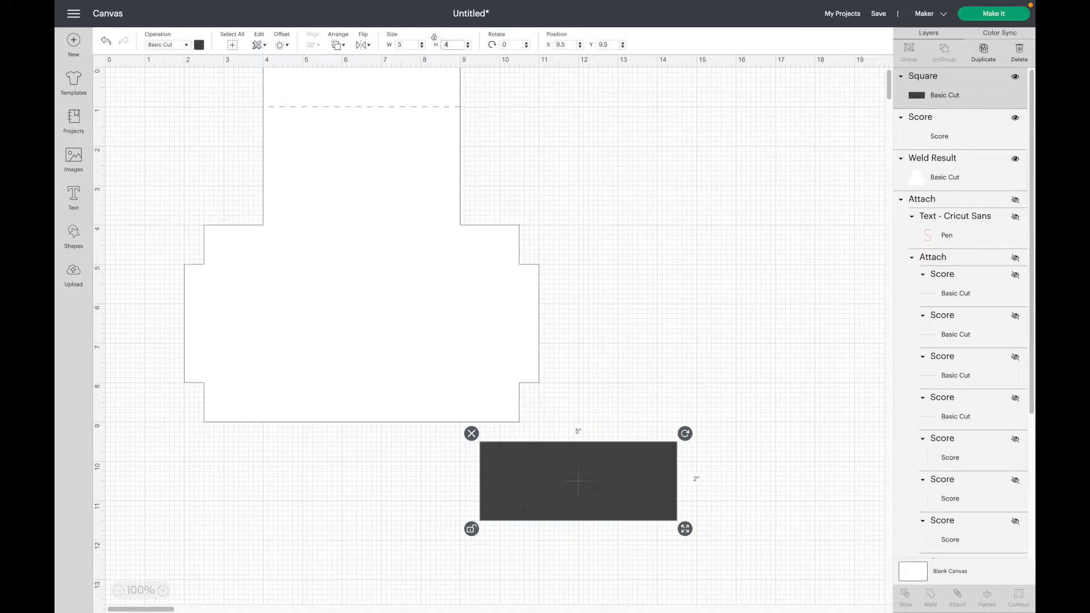
key("Return")
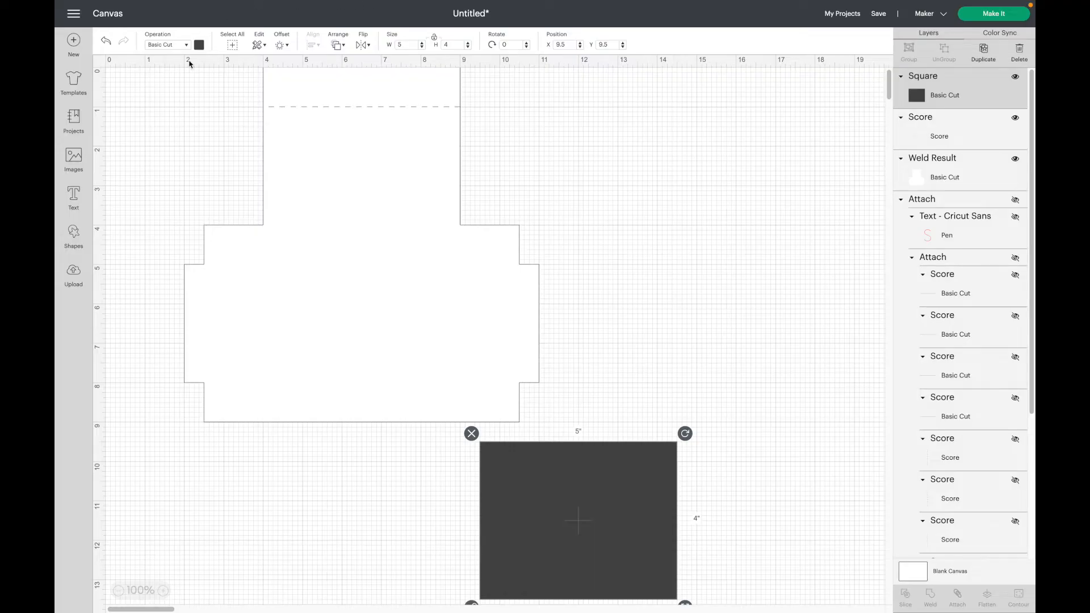
- Change the 5 by 4 inch rectangle's operation to Score and position it at X 4, Y 4
left_click(187, 46)
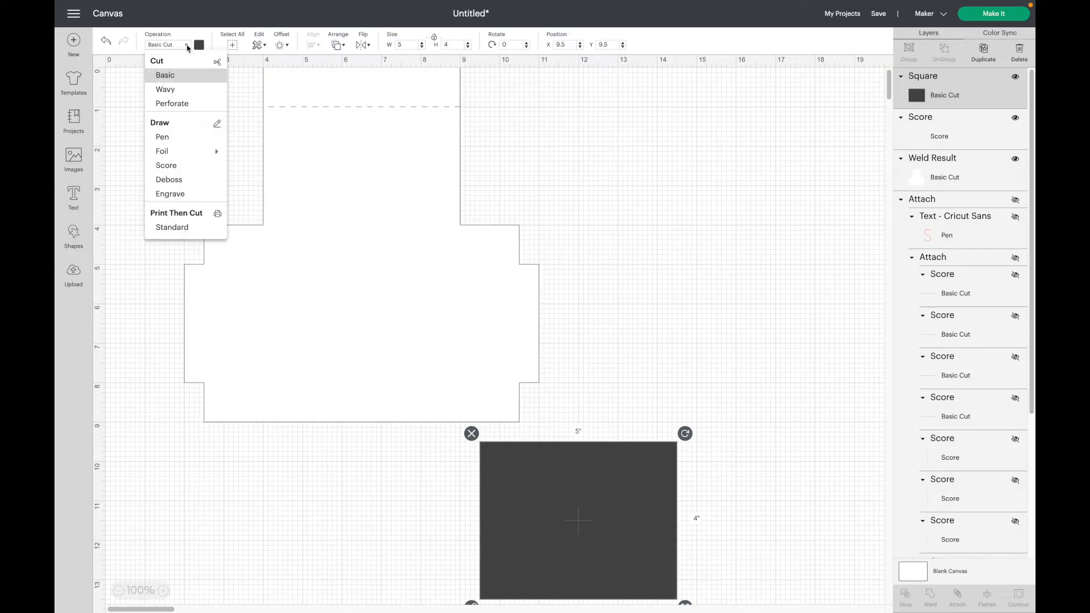
left_click(170, 165)
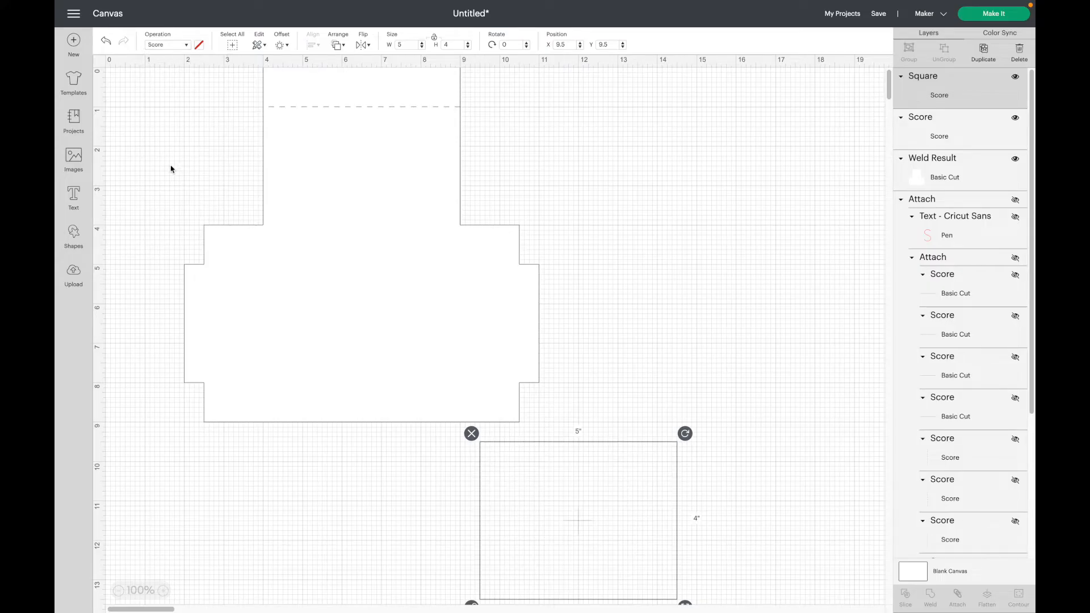
left_click(566, 45)
type("4")
key("Tab")
type("4")
key("Return")
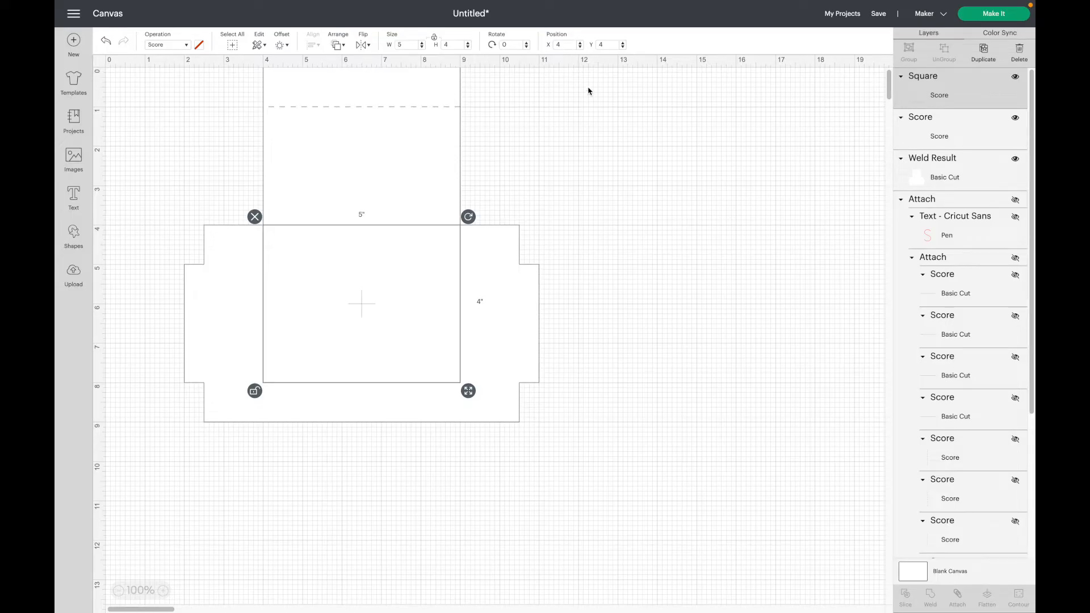
- Duplicate the horizontal 5 inch score line and position the copy at X 4, Y 5
left_click(947, 134)
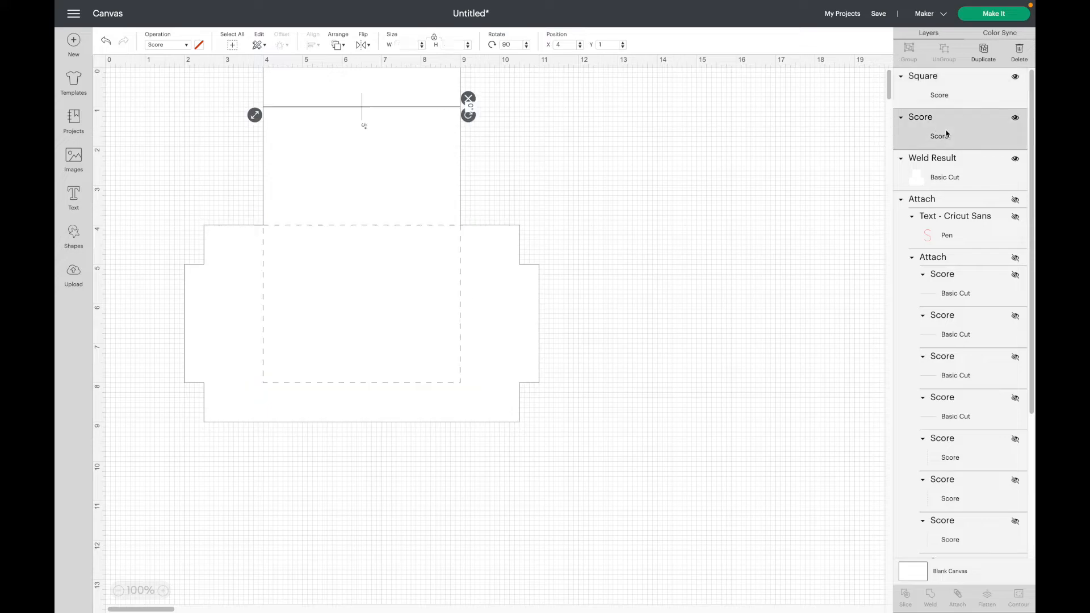
left_click(983, 53)
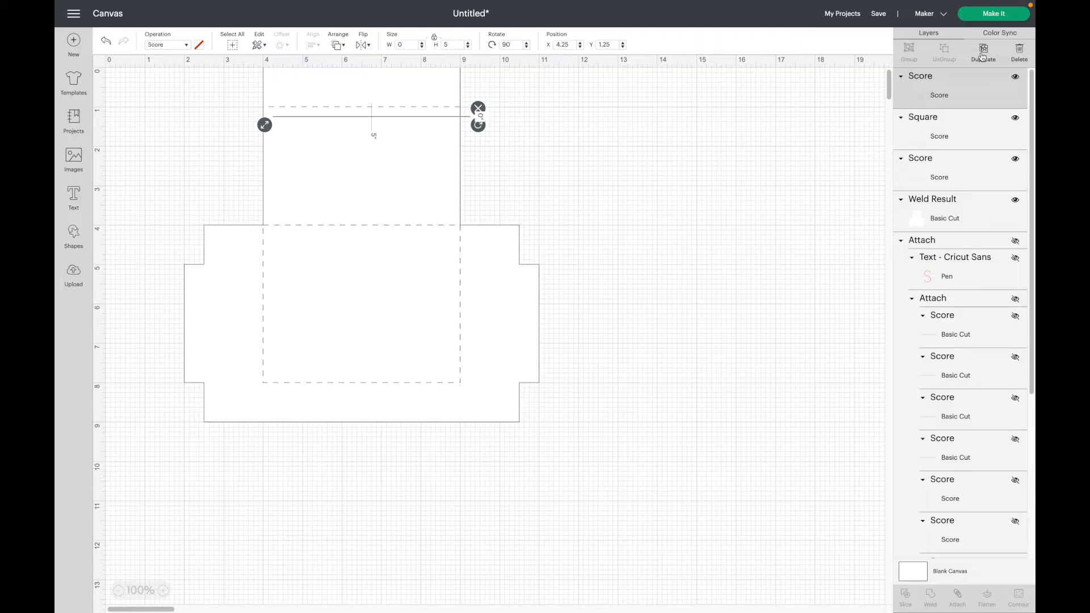
double_click(568, 44)
type("4")
key("Tab")
type("5")
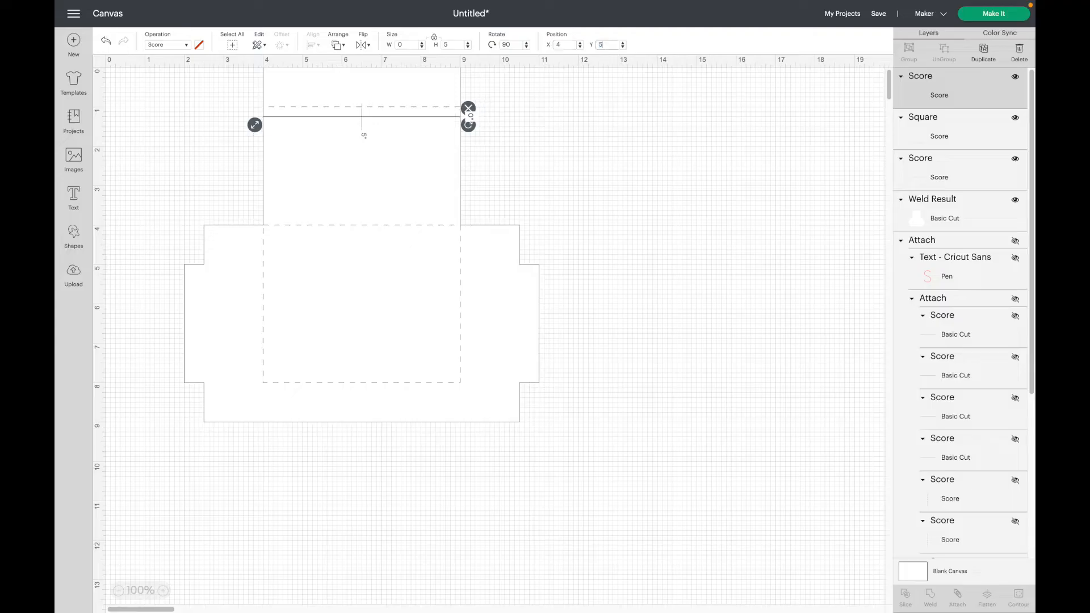
key("Return")
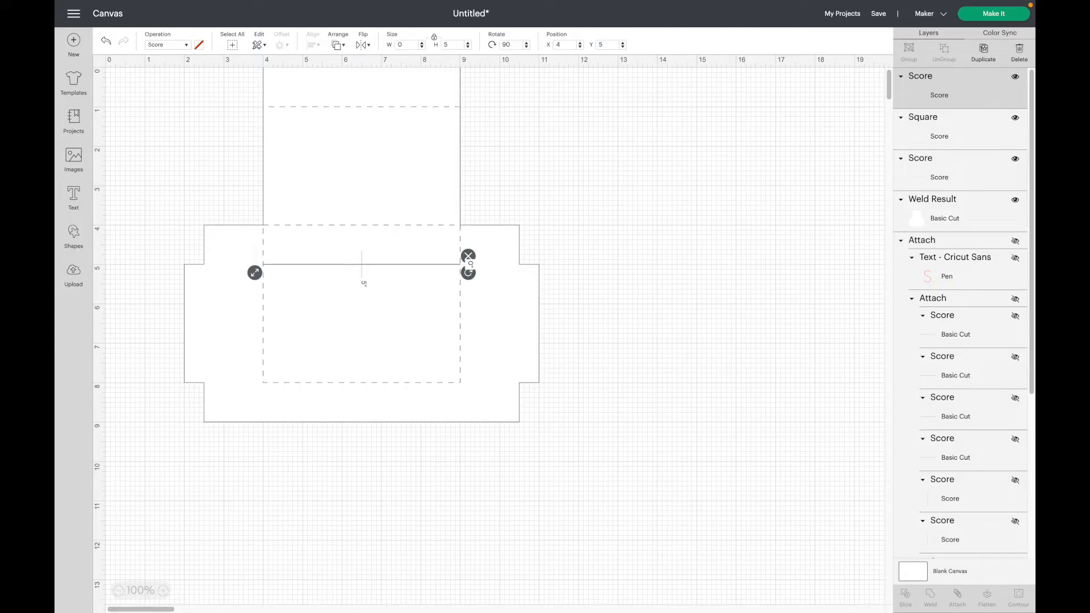
- Add another score line and set its height to 3 inches
left_click(71, 241)
left_click(129, 110)
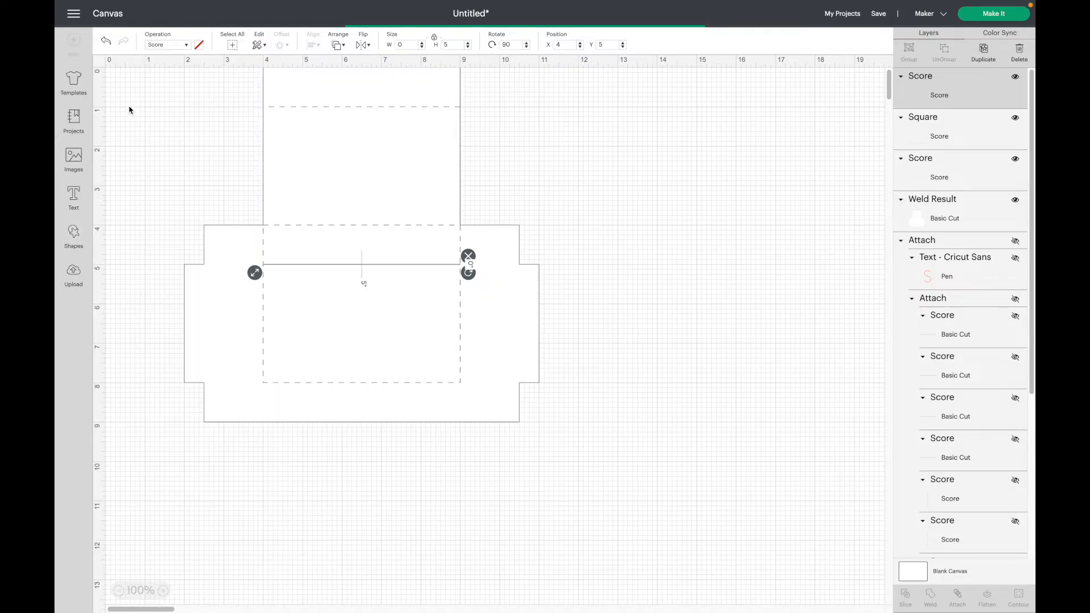
left_click(452, 46)
left_click(453, 46)
type("3")
key("Return")
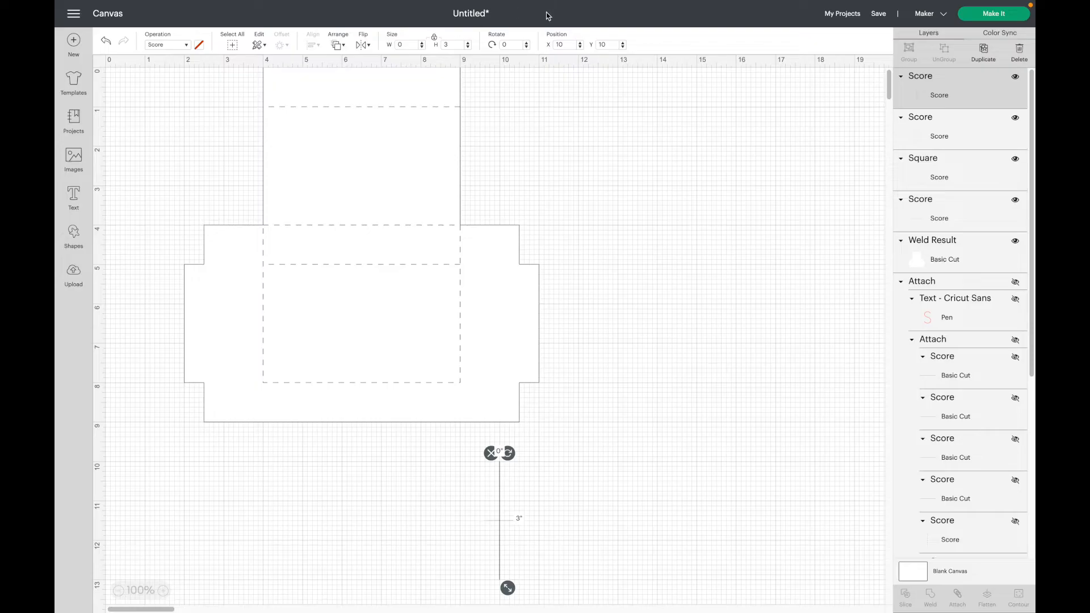
- Position the vertical 3 inch score line at X 3, Y 5
left_click(566, 46)
type("3")
left_click(601, 45)
type("5")
key("Return")
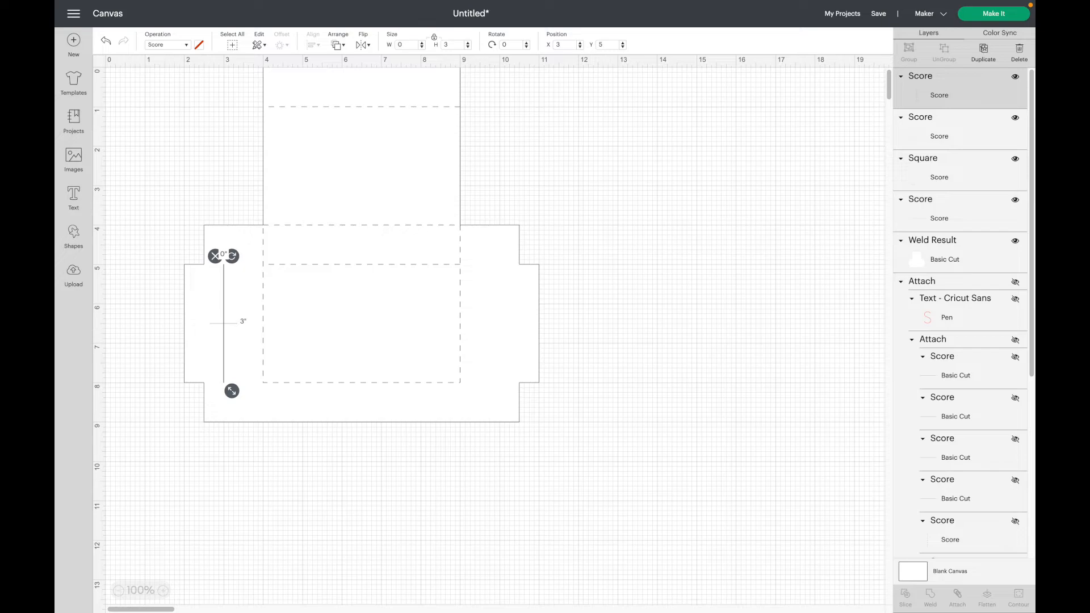
- Duplicate the 3 inch score line and position the copy at X 10, Y 5
left_click(985, 52)
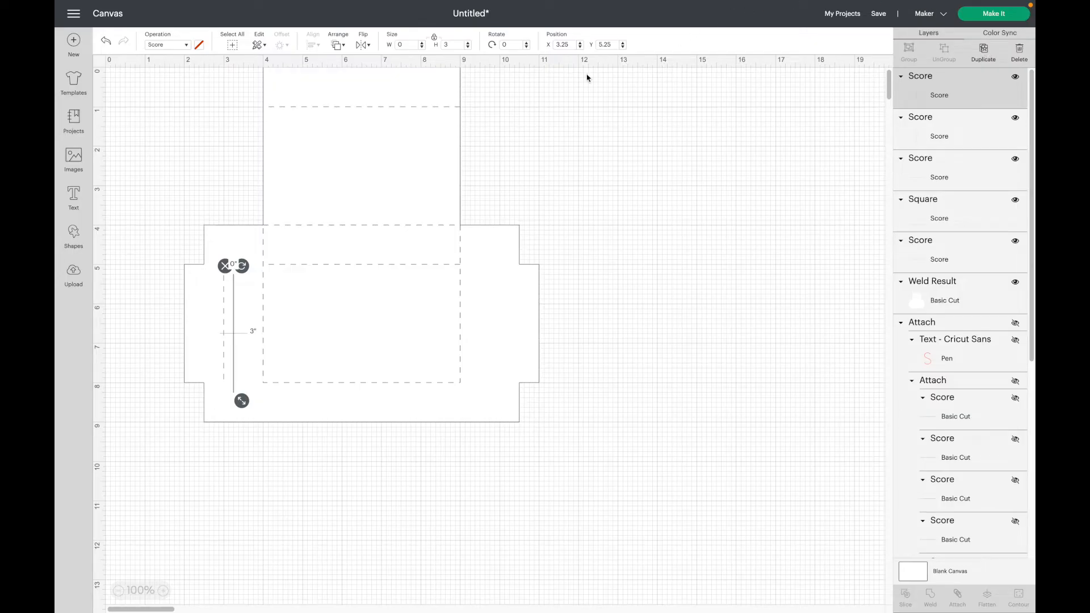
double_click(566, 45)
type("10")
key("Tab")
type("5")
key("Return")
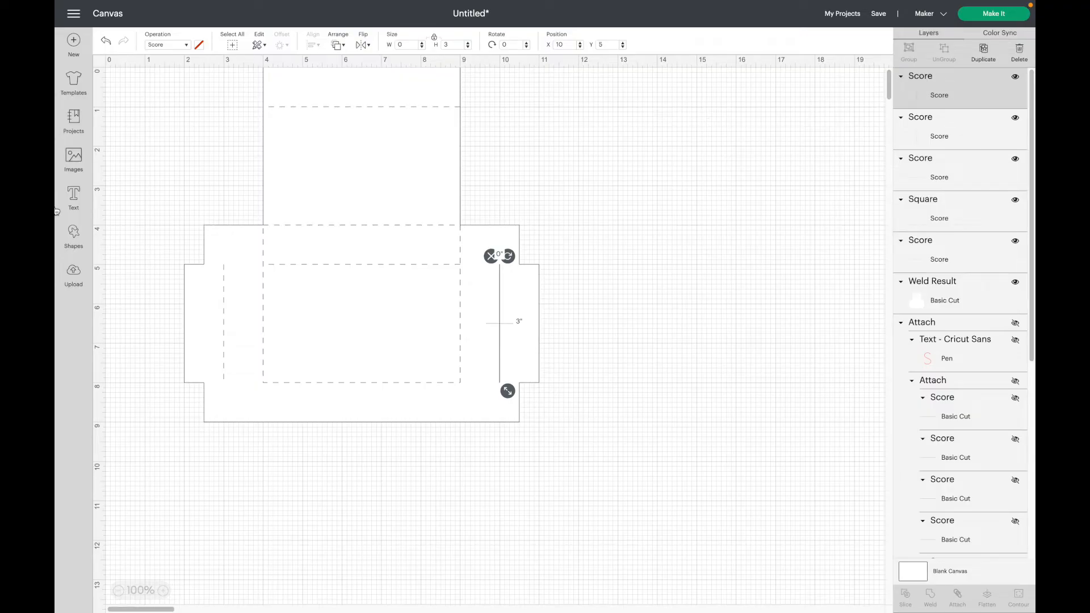
- Add another score line and set its height to 1 inch
left_click(78, 239)
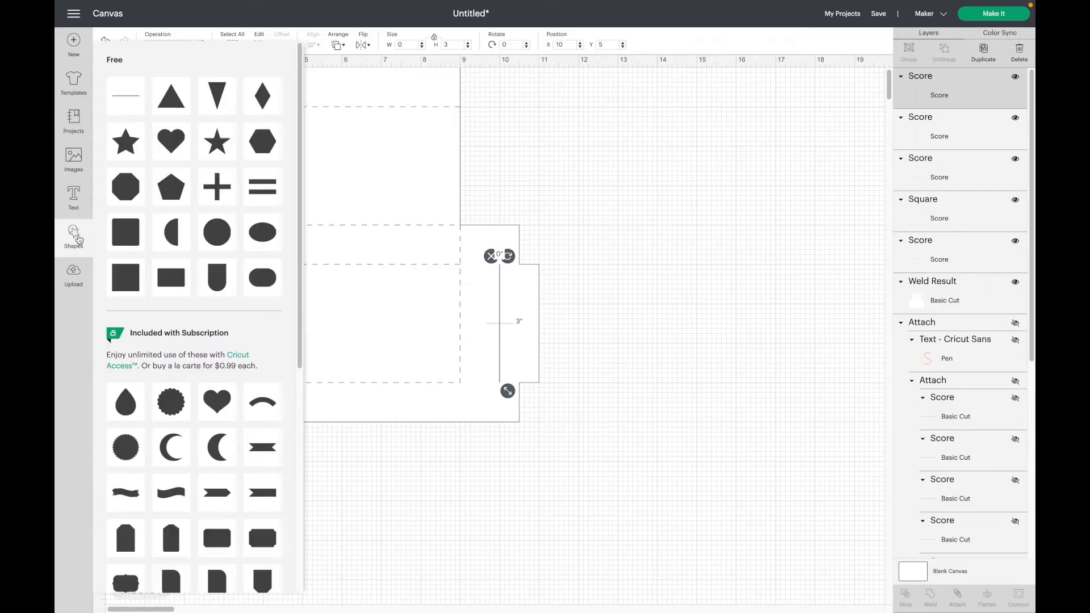
left_click(127, 106)
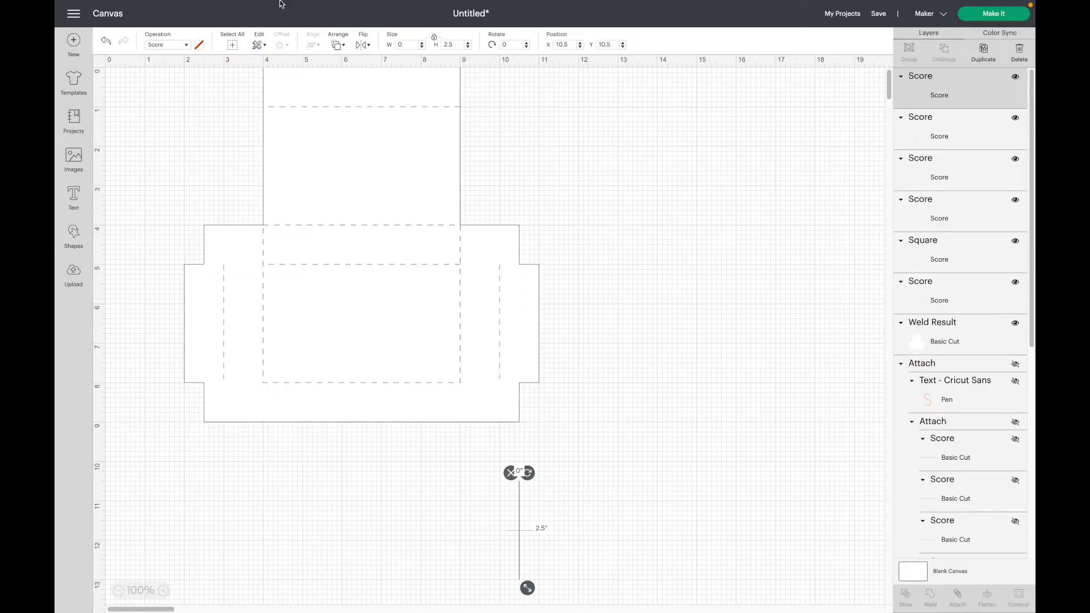
left_click(453, 43)
double_click(453, 44)
type("1")
key("Return")
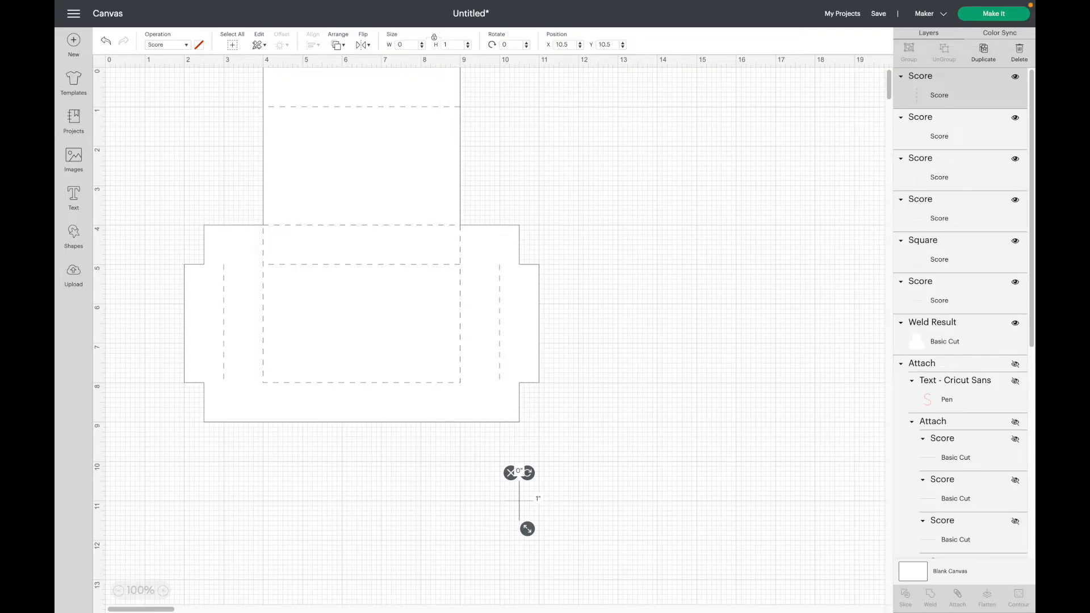
- Position the 1 inch score line at X 4, Y 8
double_click(568, 44)
type("4")
key("Tab")
type("8")
key("Return")
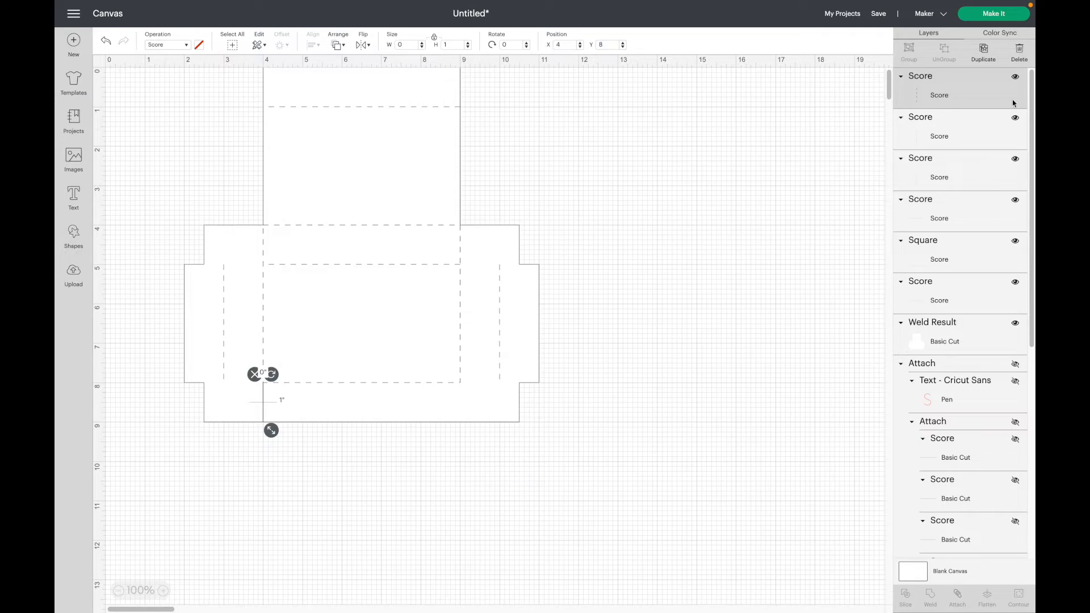
- Duplicate the 1 inch score line and position the copy at X 9, Y 8
left_click(984, 51)
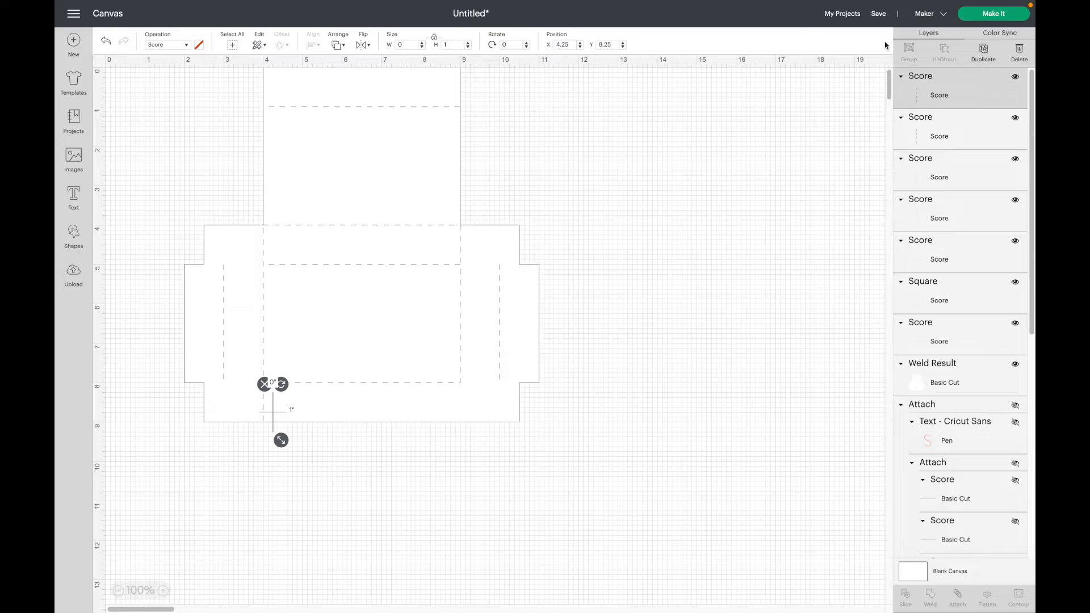
left_click(565, 44)
type("9")
key("Tab")
type("8")
key("Tab")
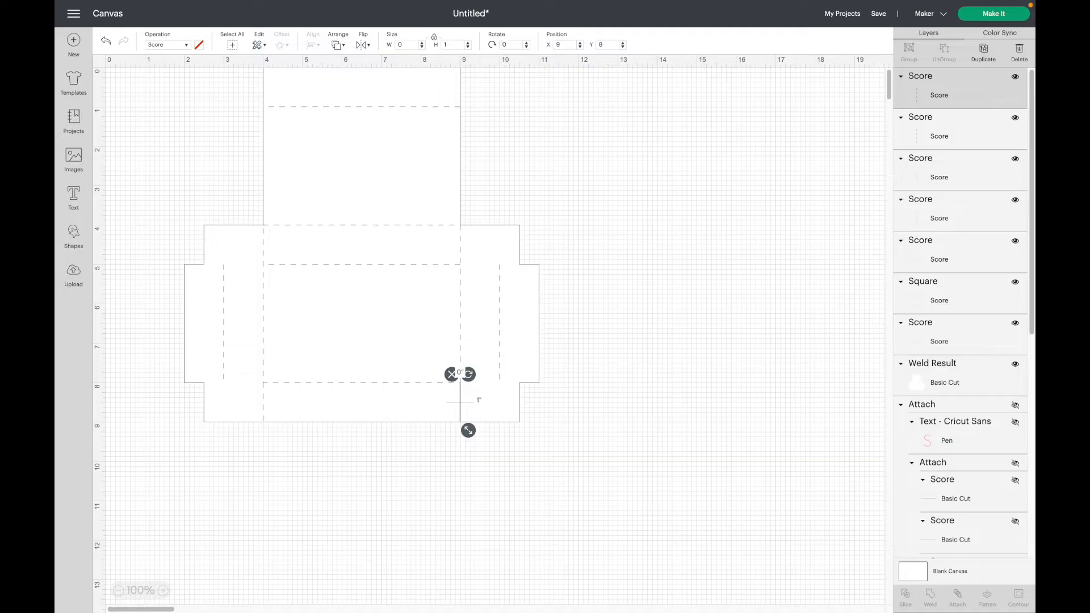
left_click(638, 277)
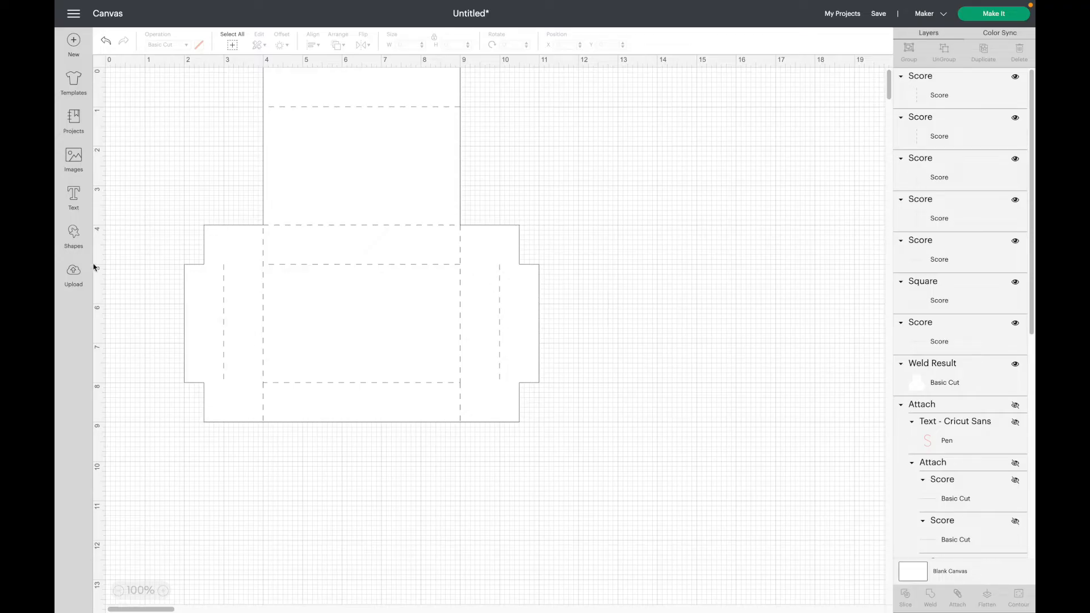
- Add another score line, make it 1.5 inches long and rotate it 90 degrees
left_click(77, 246)
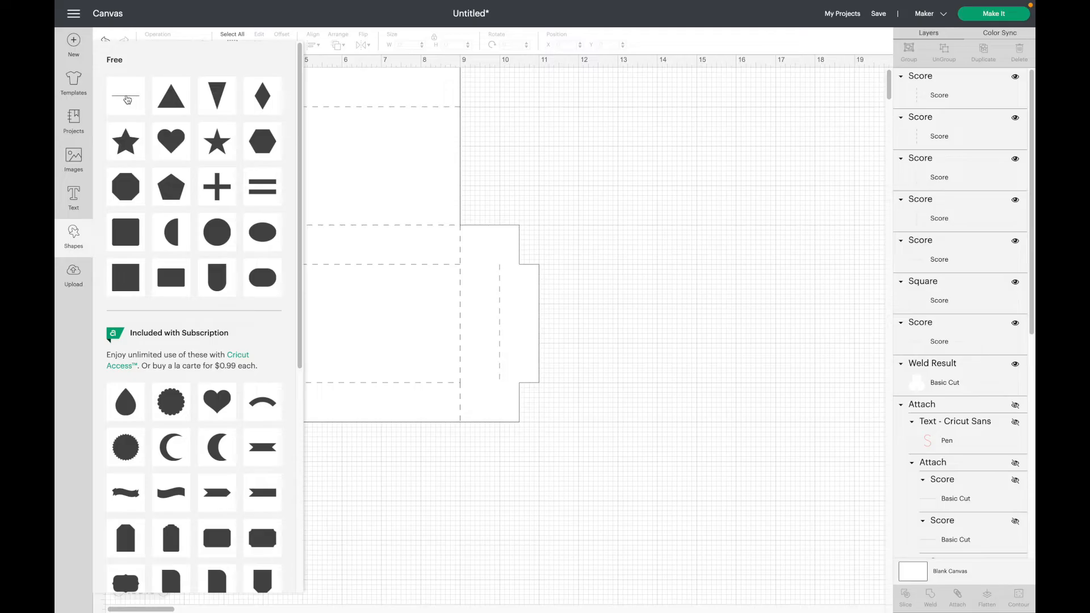
left_click(126, 97)
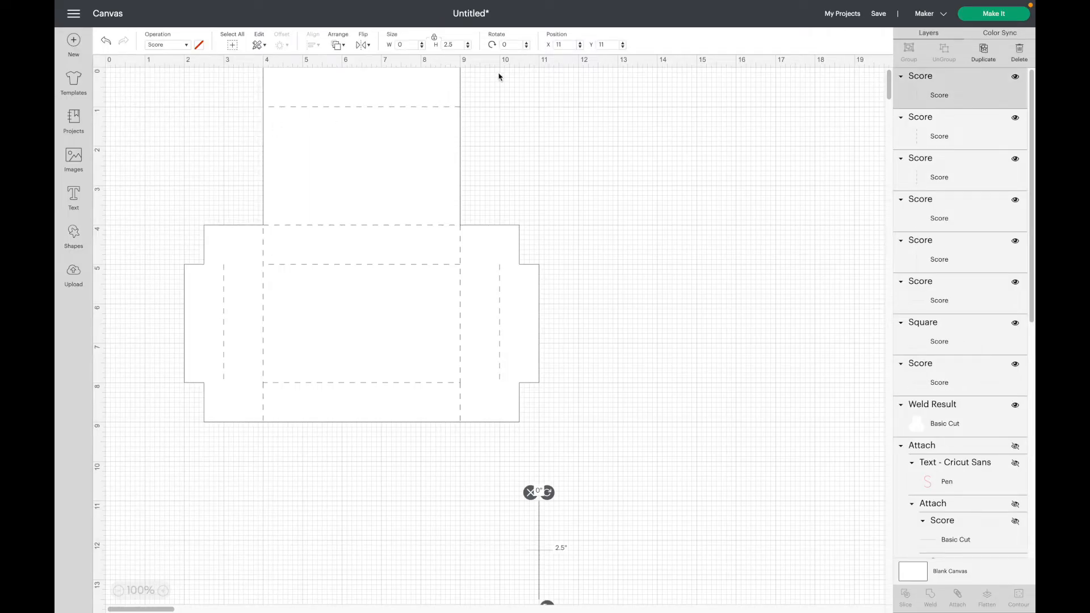
double_click(448, 44)
type("1")
key("Return")
left_click(516, 44)
type("90")
key("Return")
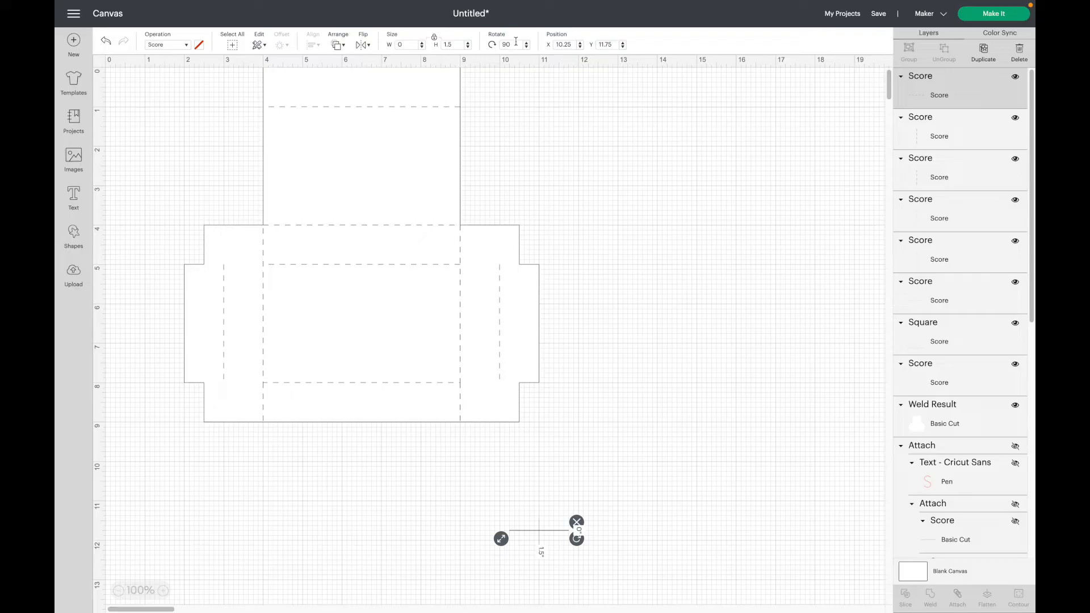
- Change the 1.5 inch line's operation to Basic Cut and position it at X 2.5, Y 5
left_click(186, 49)
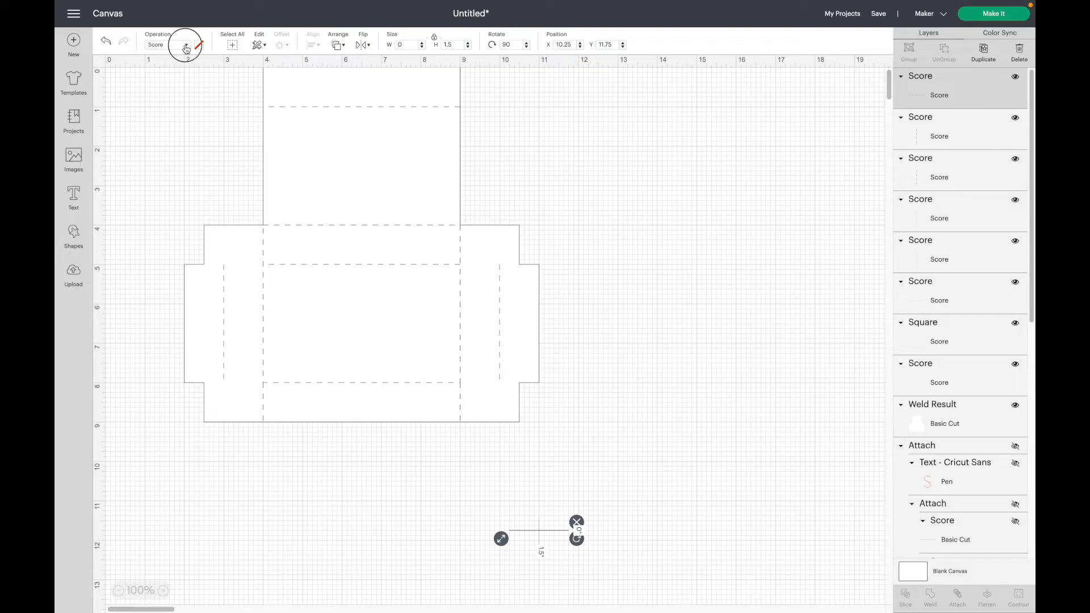
left_click(180, 78)
left_click(563, 44)
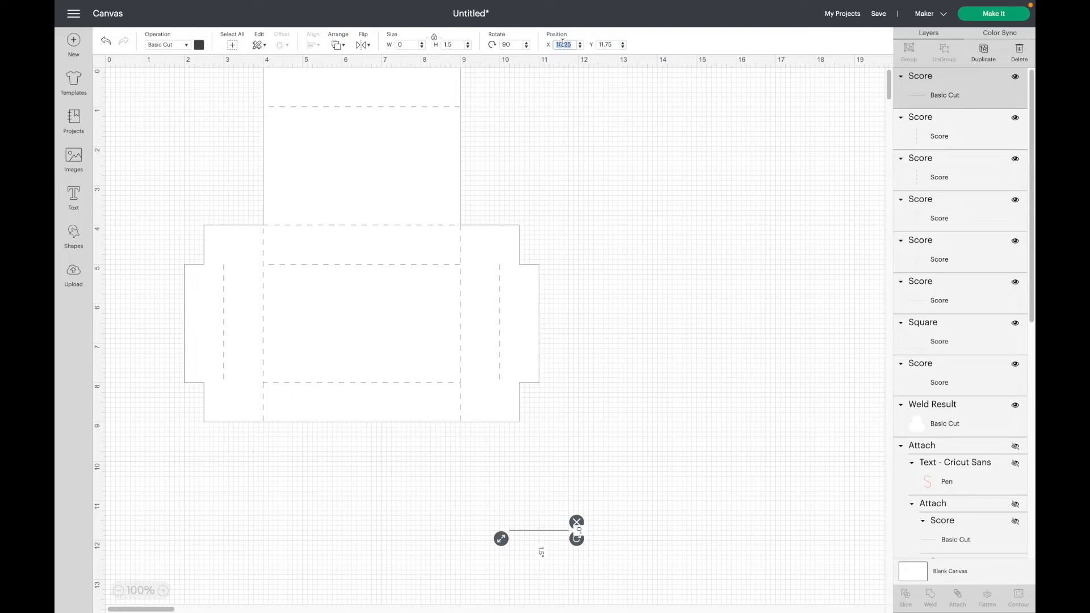
type("2.5")
key("Tab")
type("5")
key("Return")
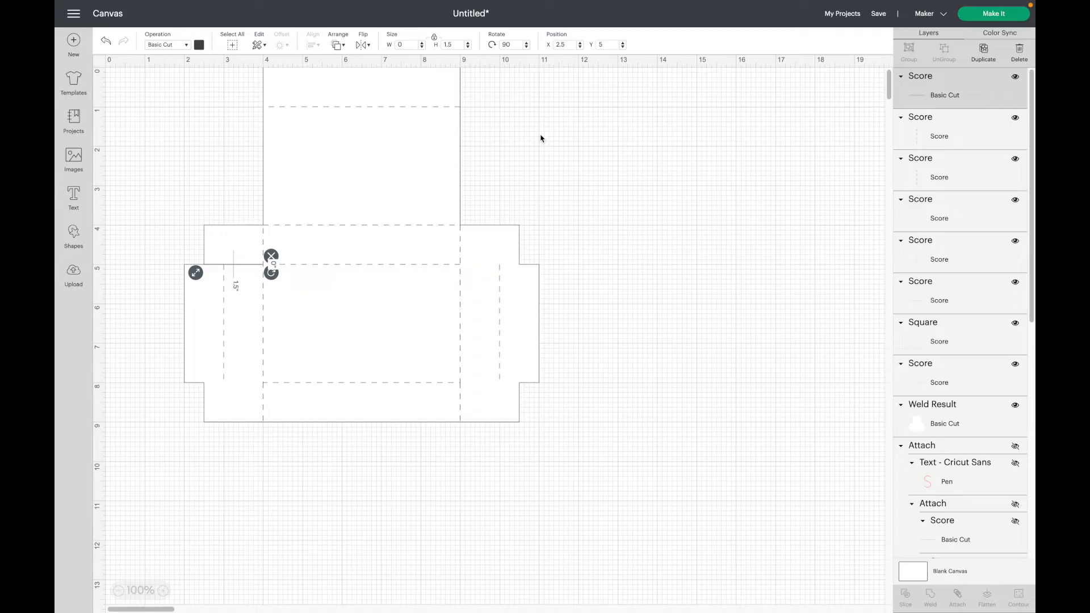
- Duplicate the 1.5 inch Basic Cut line and position the copy at X 9, Y 5
left_click(985, 50)
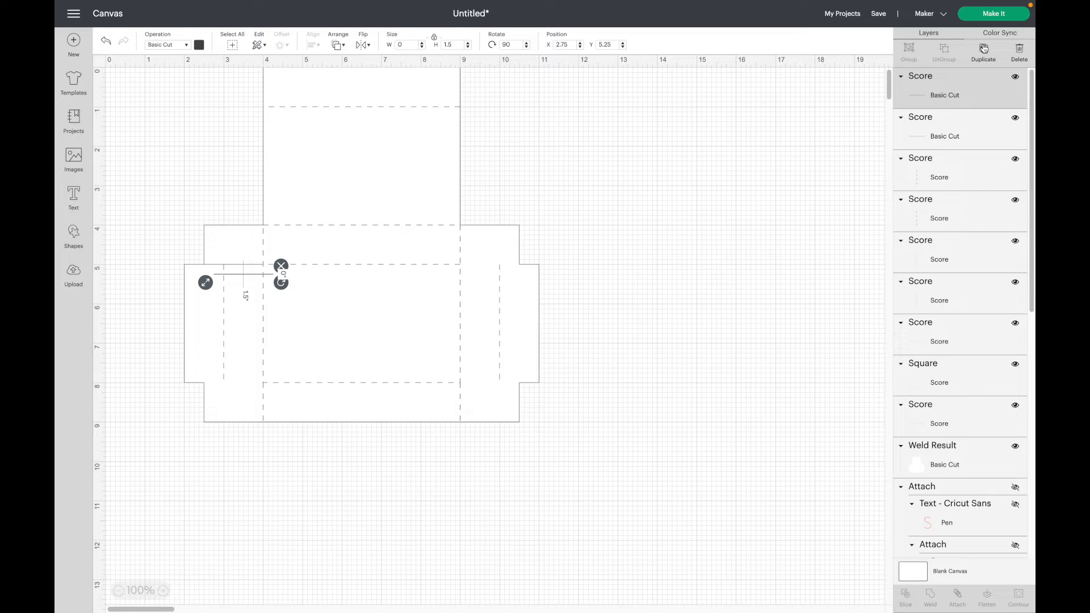
left_click(562, 45)
type("9")
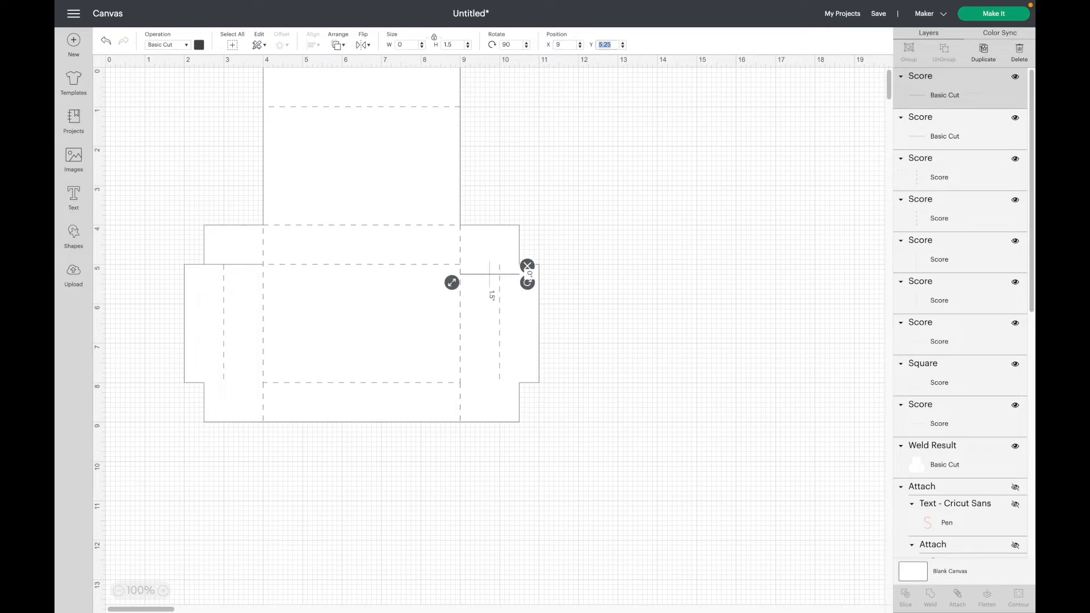
type("5")
key("Return")
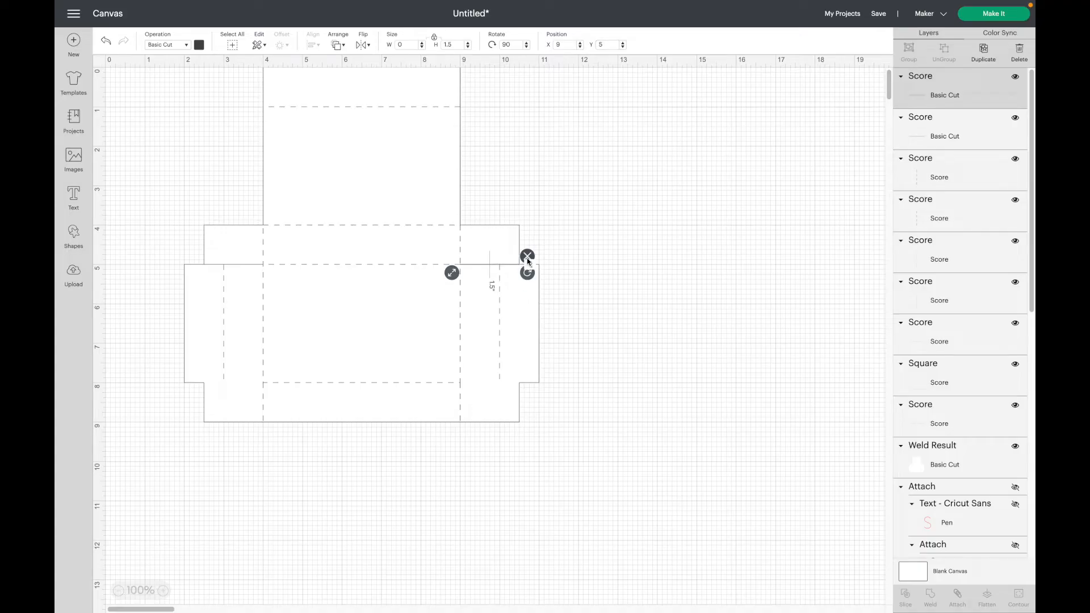
- Duplicate the 1.5 inch cut line again and position the new copy at X 2.5, Y 8
left_click(982, 60)
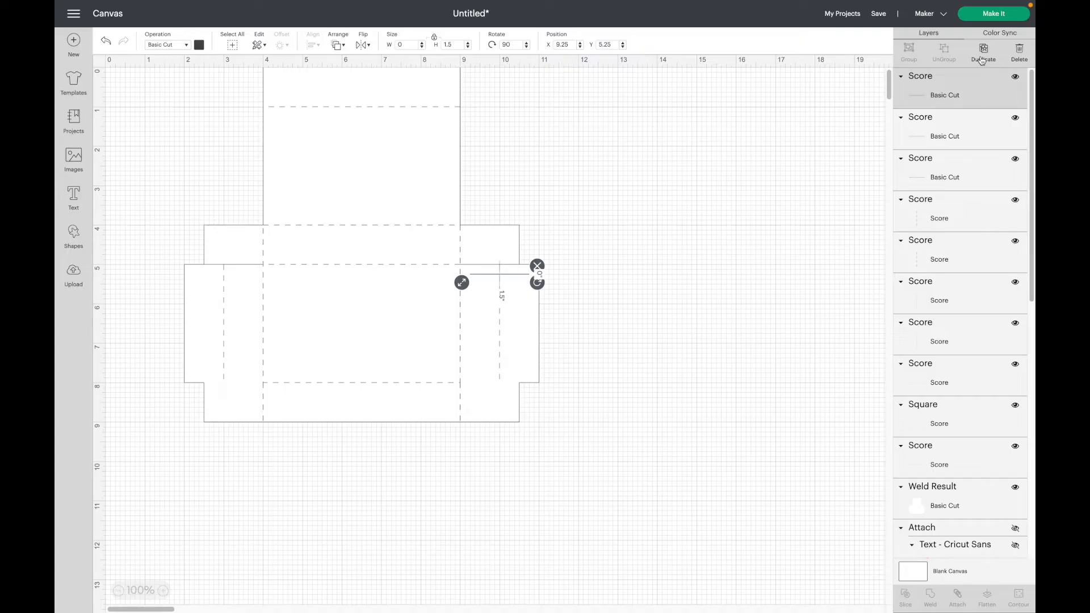
double_click(561, 44)
type("2.5")
key("Tab")
type("8")
key("Return")
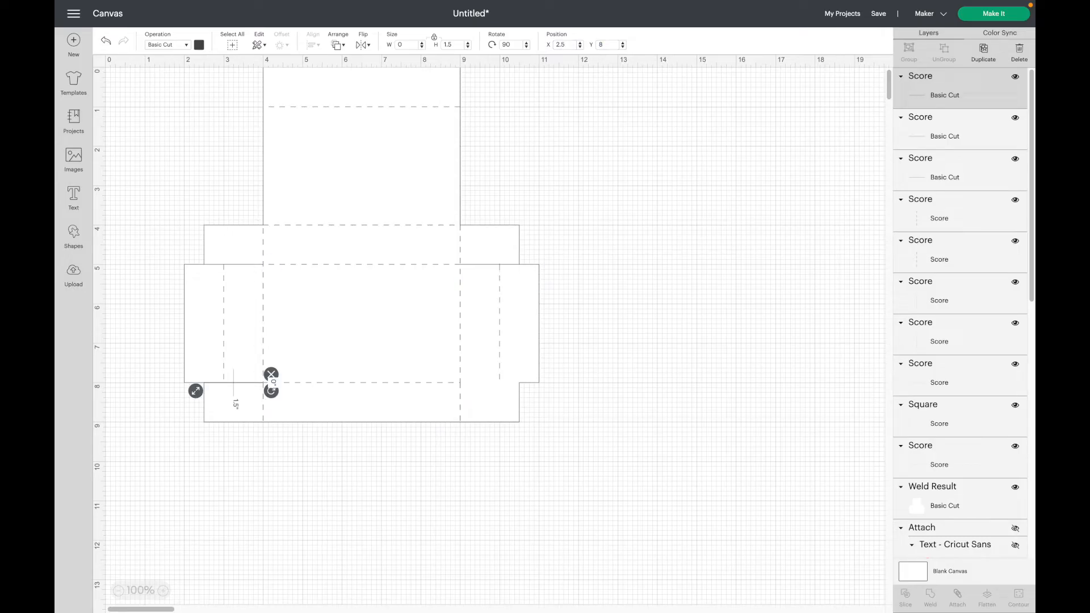
- Make another duplicate of the 1.5 inch cut line and position it at X 9, Y 8
left_click(986, 52)
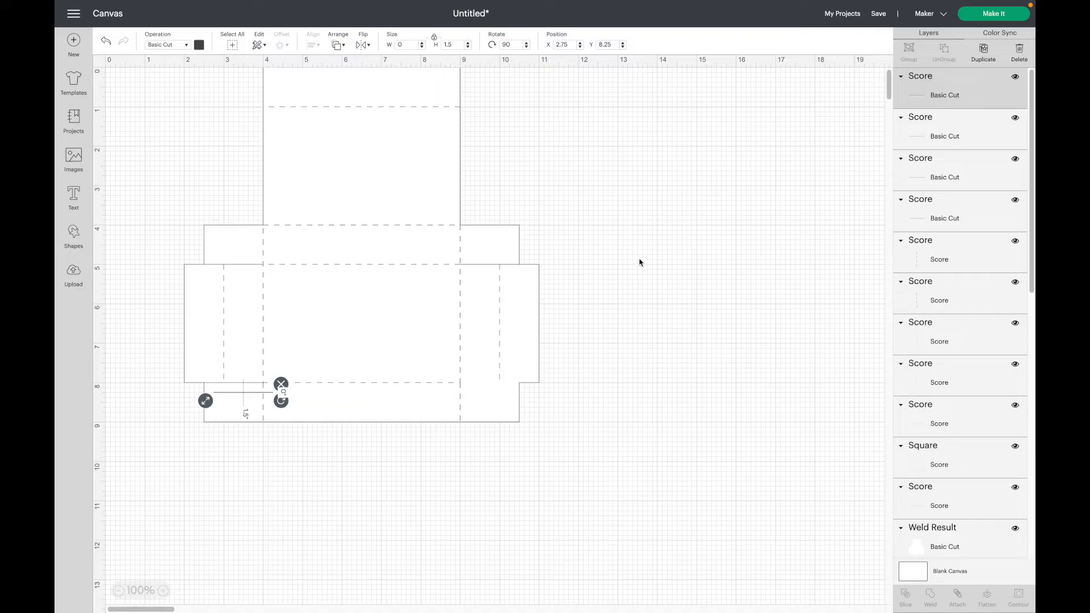
left_click(562, 44)
type("9")
key("Tab")
type("8")
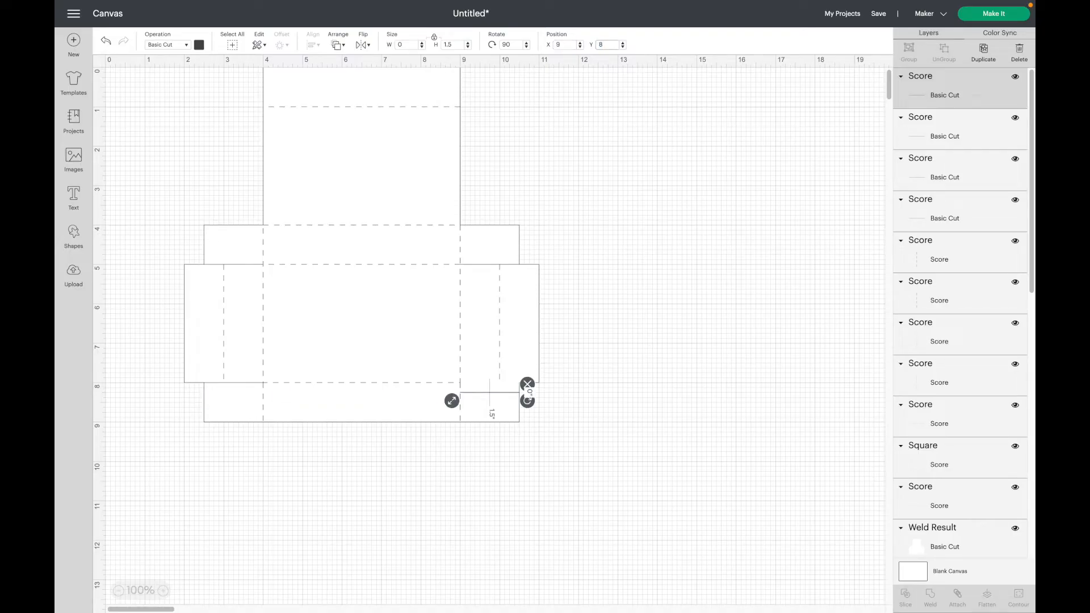
key("Return")
left_click(583, 228)
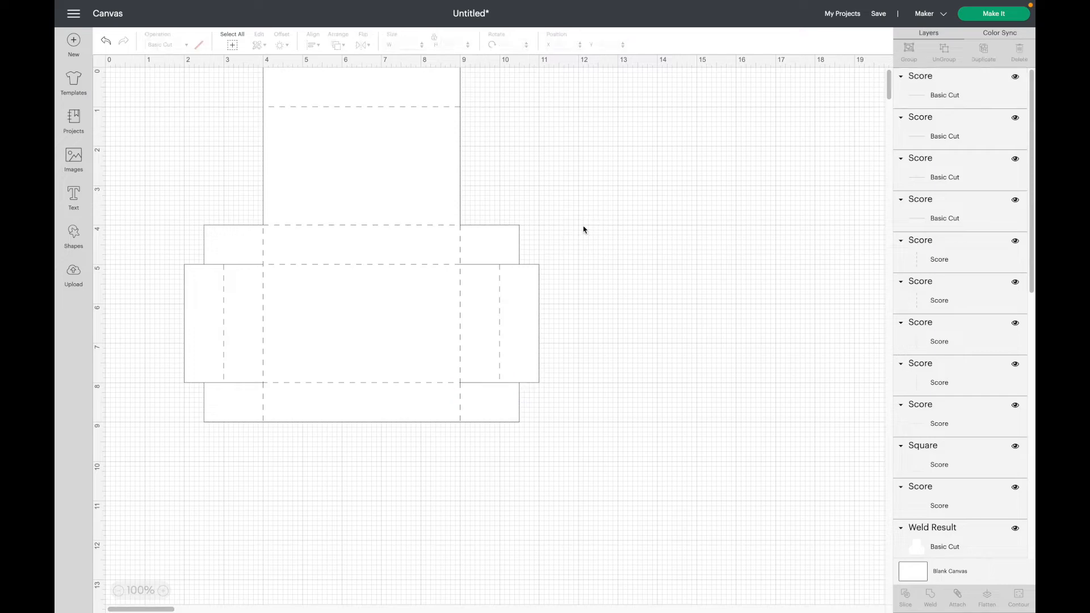
- Select all visible cut and score lines with the welded shape and attach them together
left_click(232, 46)
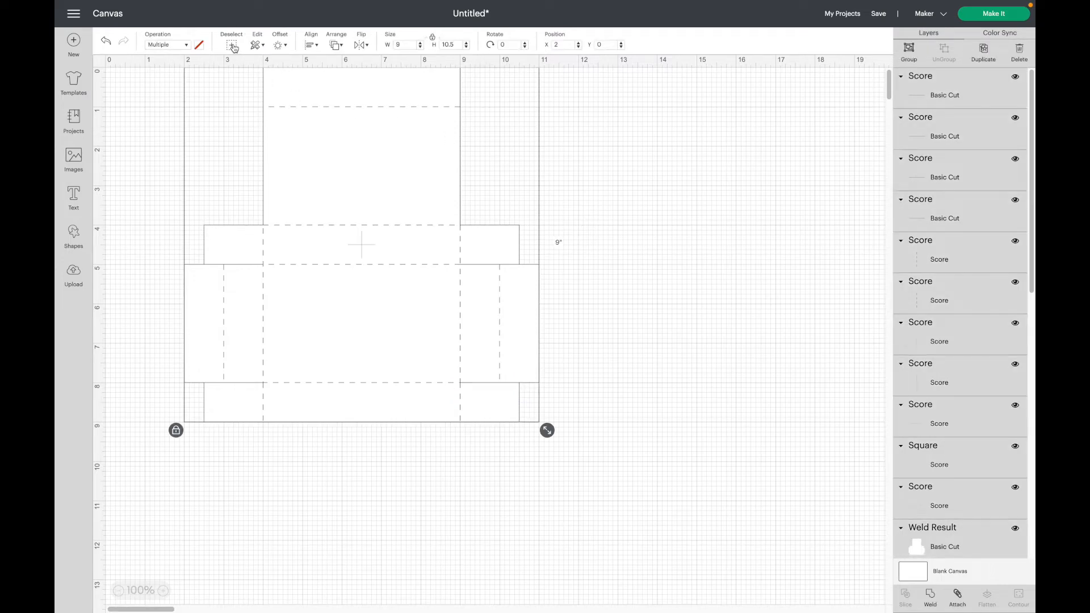
left_click(958, 596)
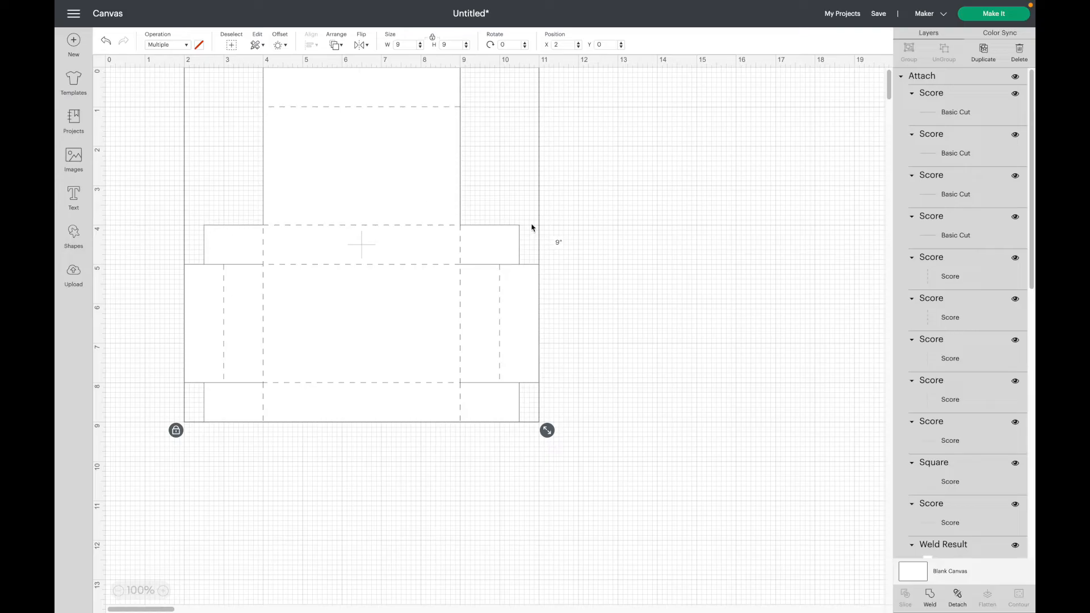
left_click(671, 277)
- Add a text object reading "Sincere Stylish" to the canvas
left_click(74, 196)
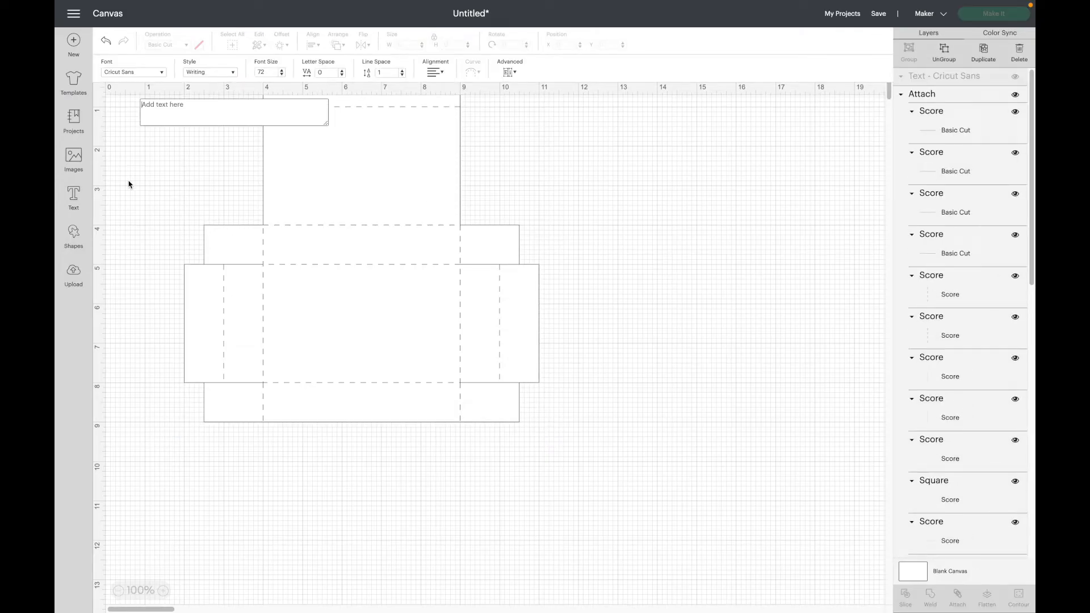
type("Since")
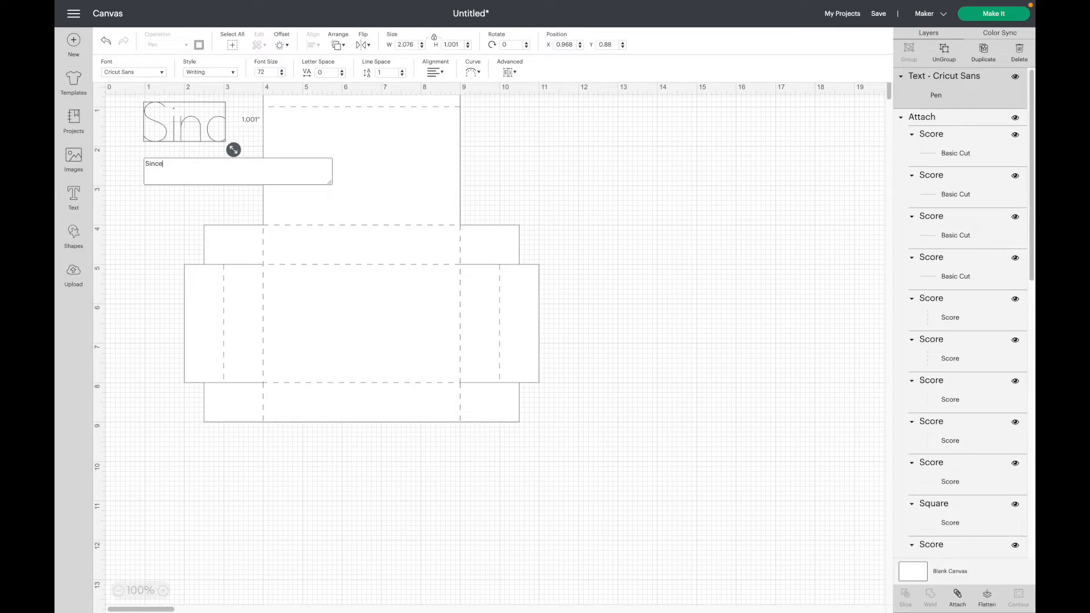
type("re Stylish")
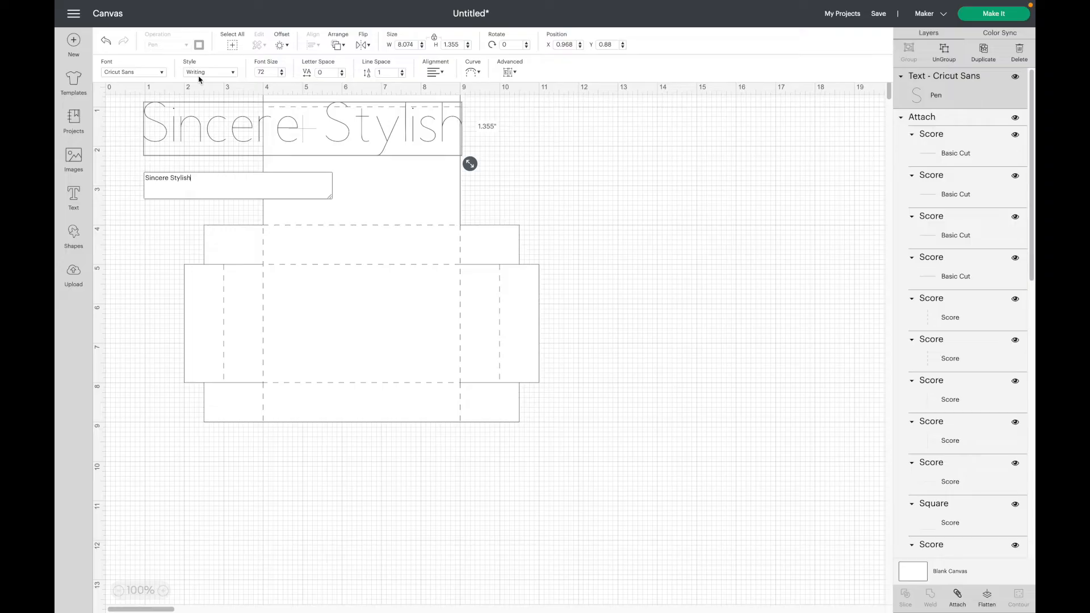
- Set the text's font size to 18.76 and letter spacing to 1.3, and move it onto the empty canvas beside the template
left_click(268, 73)
type("18.76")
key("Return")
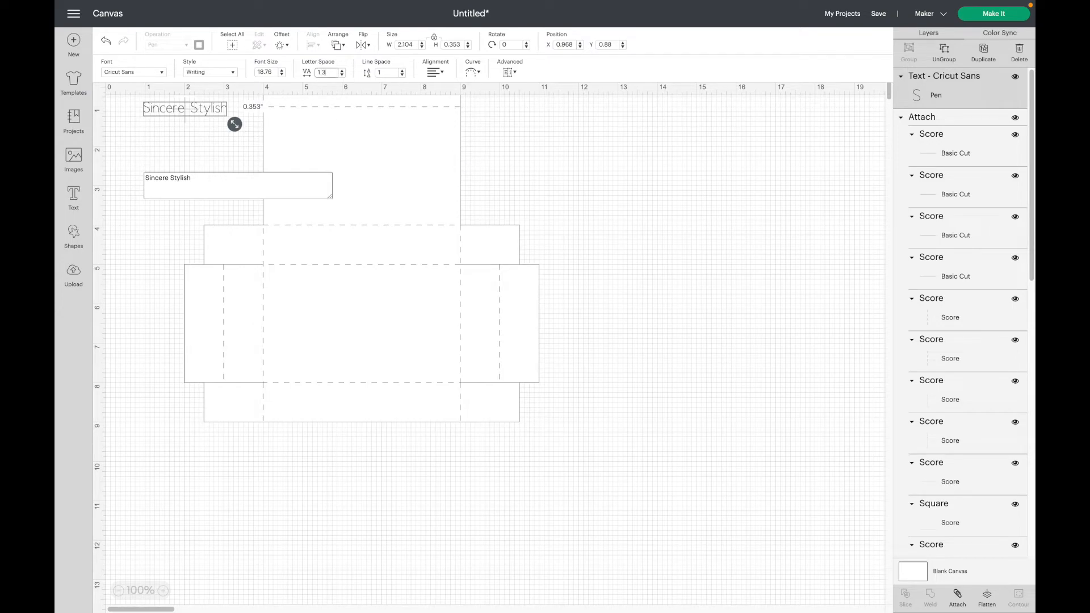
key("Return")
left_click(565, 268)
left_click_drag(210, 108, 644, 184)
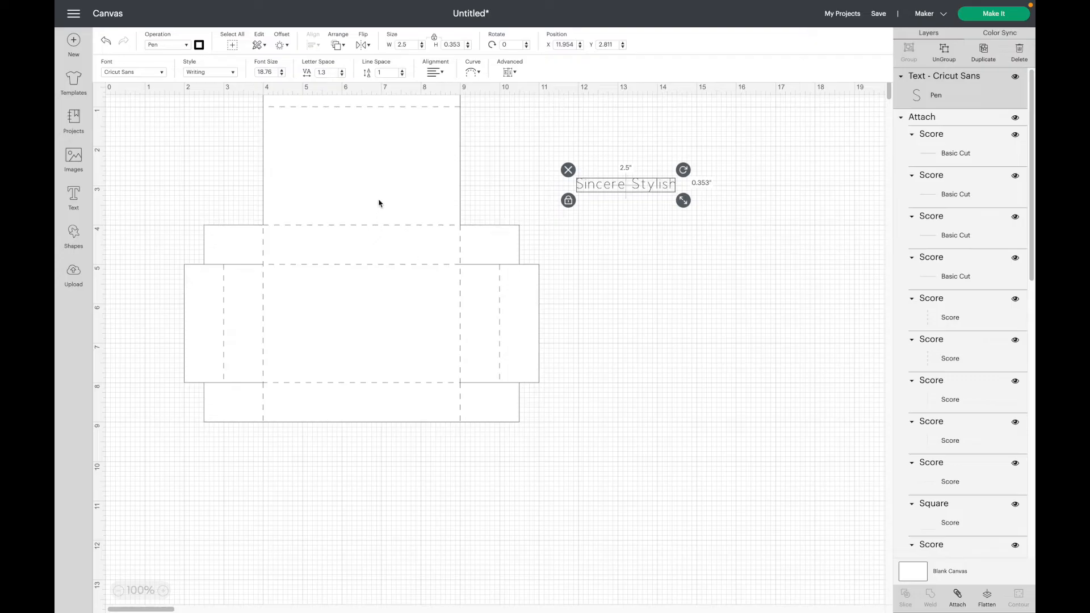
- Move the attached box template to X 0
left_click(376, 187)
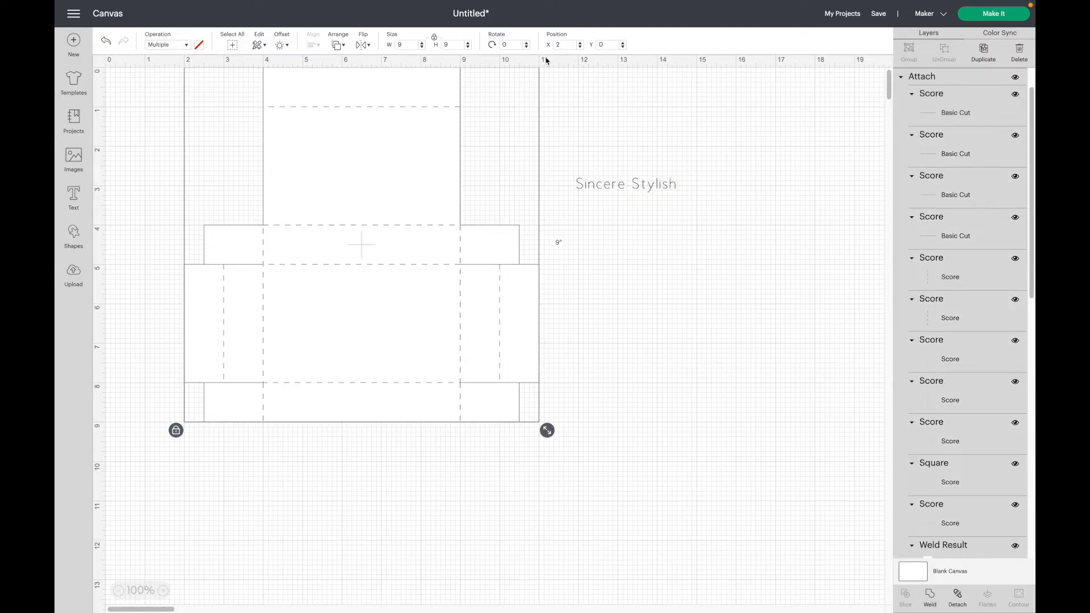
left_click(560, 44)
type("0")
key("Return")
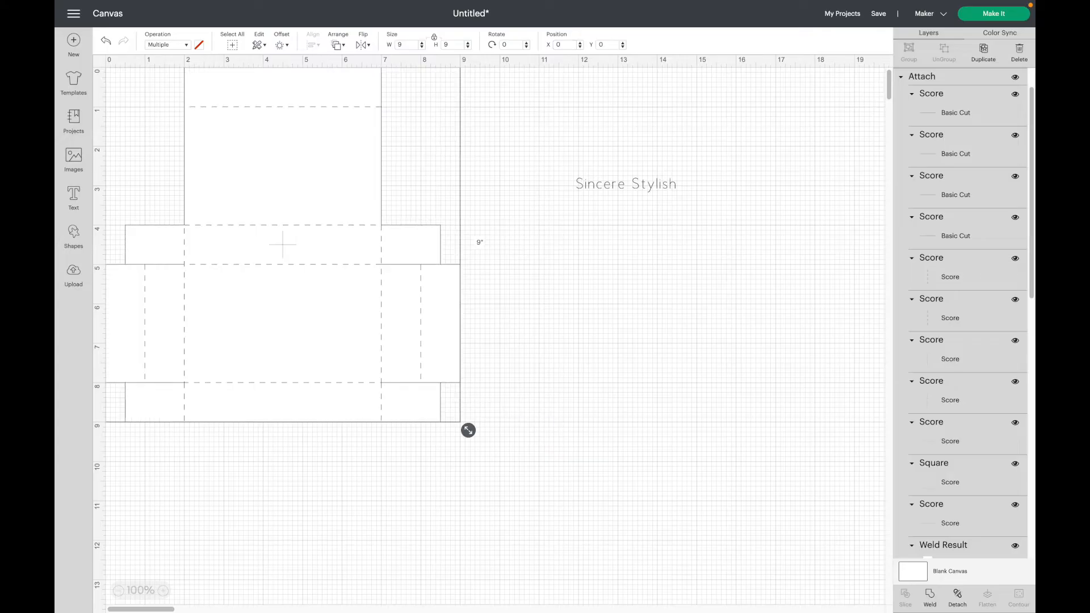
- Position the "Sincere Stylish" text on the box lid at X 3.25, Y 2.325
left_click(625, 187)
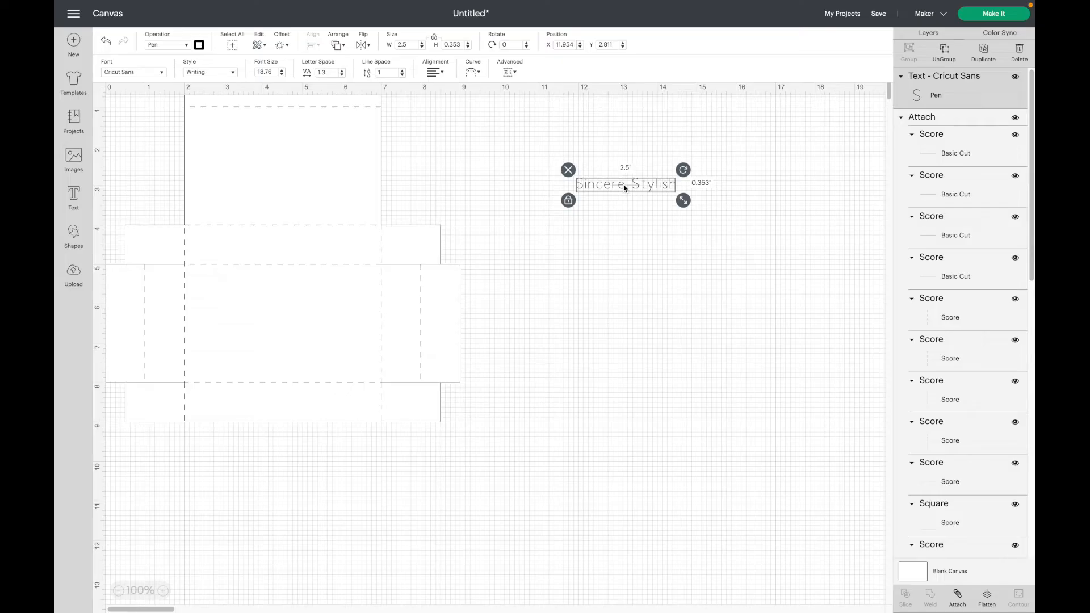
left_click(565, 45)
type("3.25")
key("Tab")
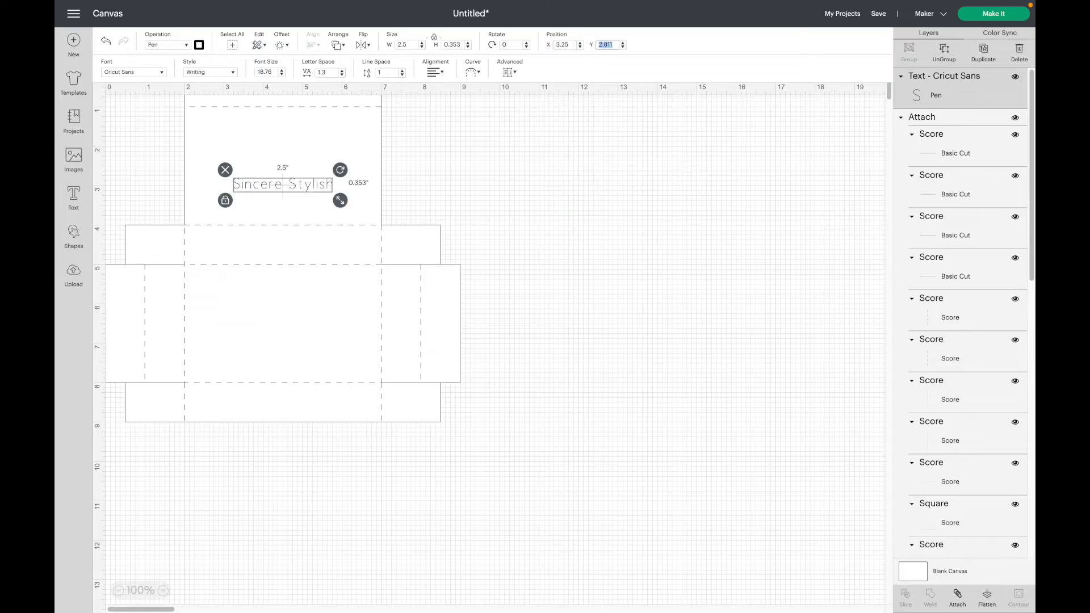
type("2.325")
key("Return")
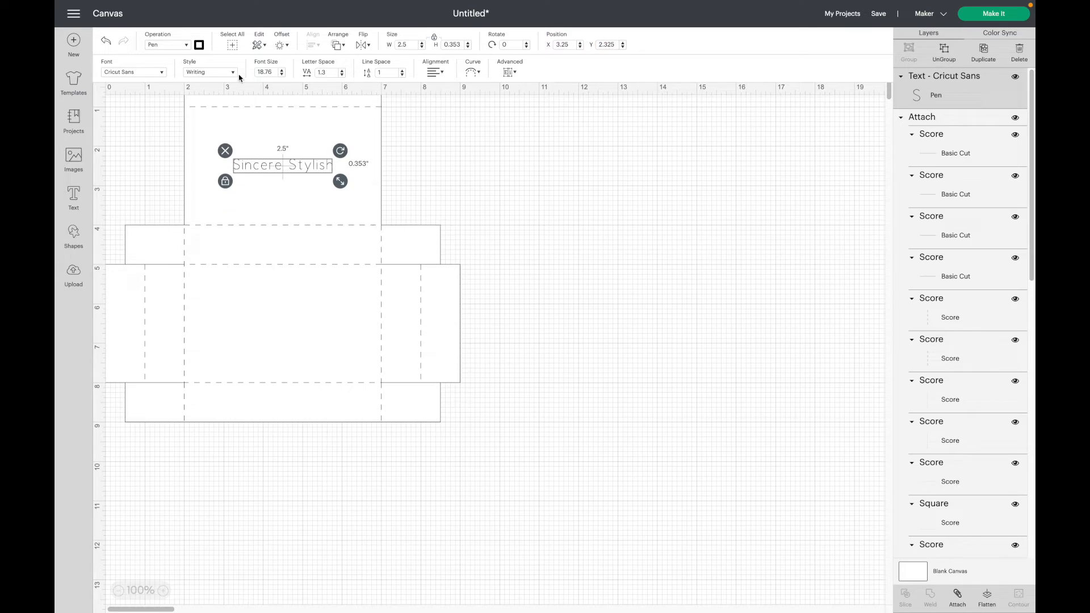
- Change the text's pen colour to Coral, keeping the Fine Point (0.4mm) pen type
left_click(199, 46)
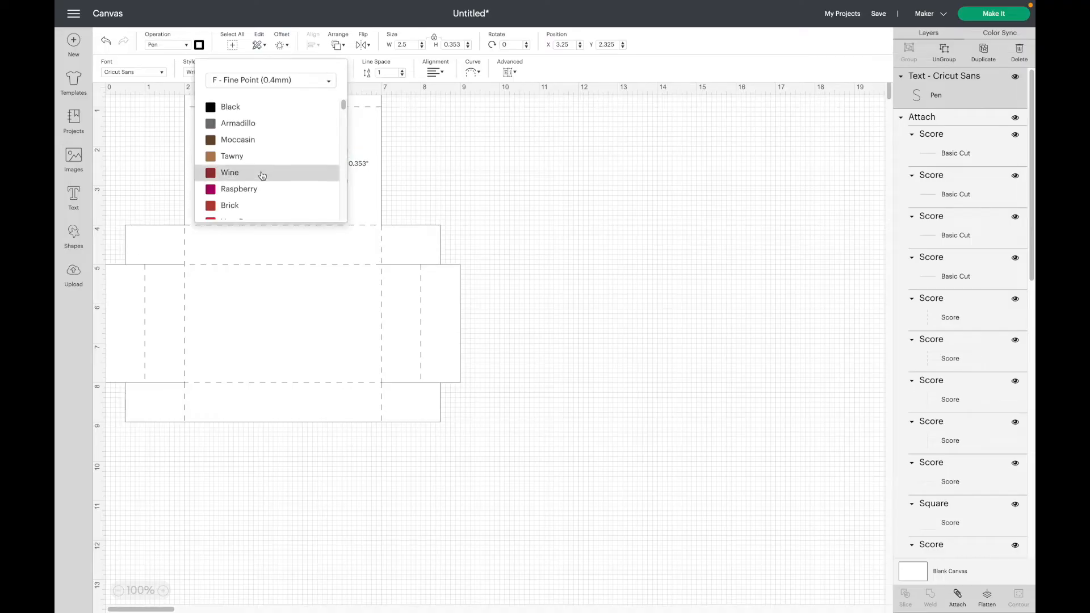
scroll(261, 174, "down", 3)
left_click(247, 185)
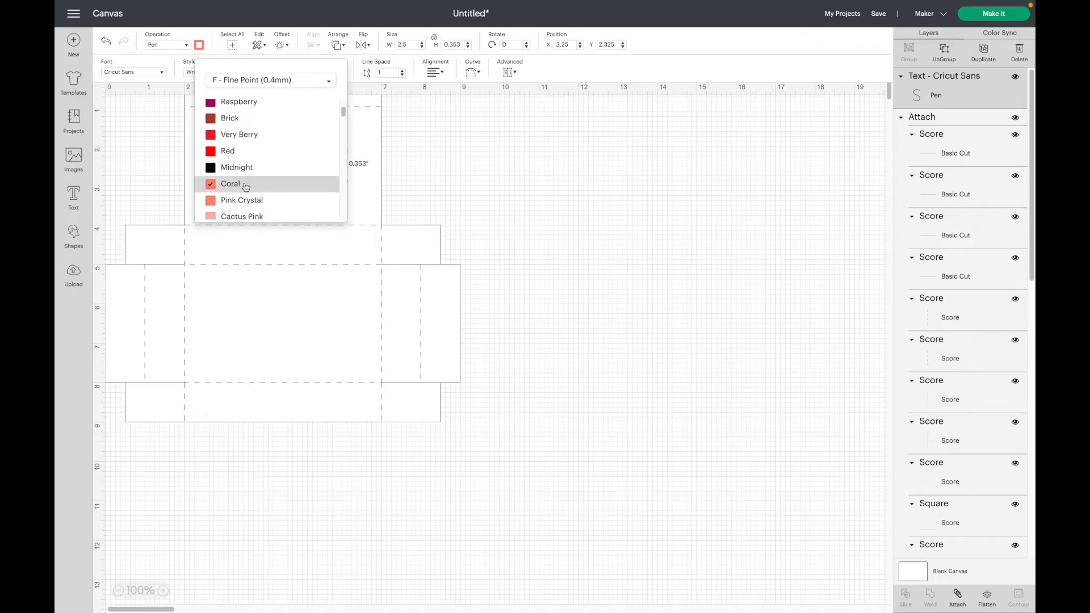
left_click(534, 205)
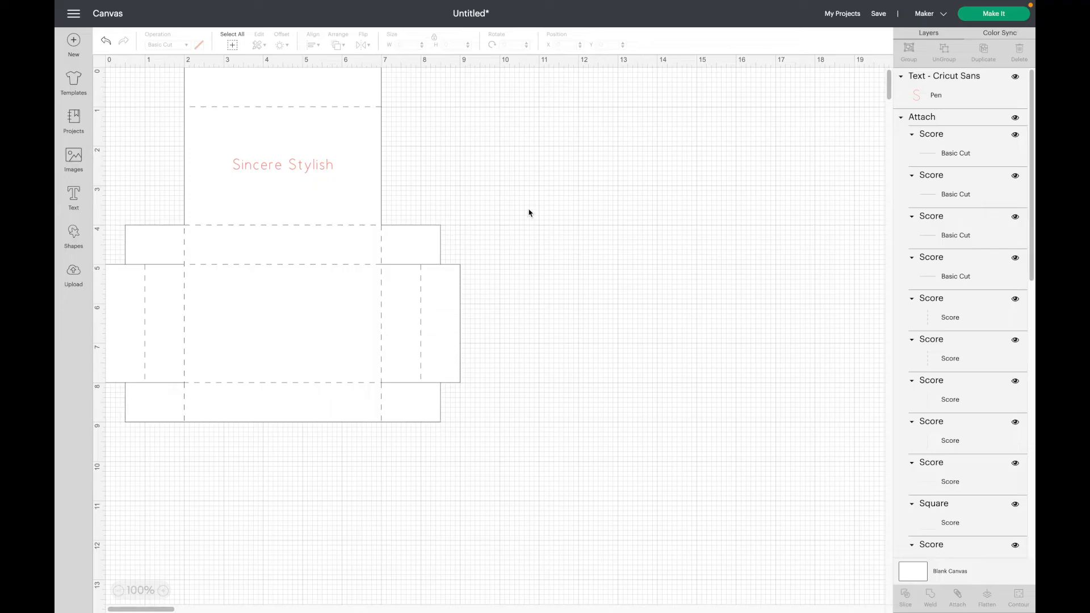
- Select everything visible and attach the "Sincere Stylish" text to the box template
left_click(234, 44)
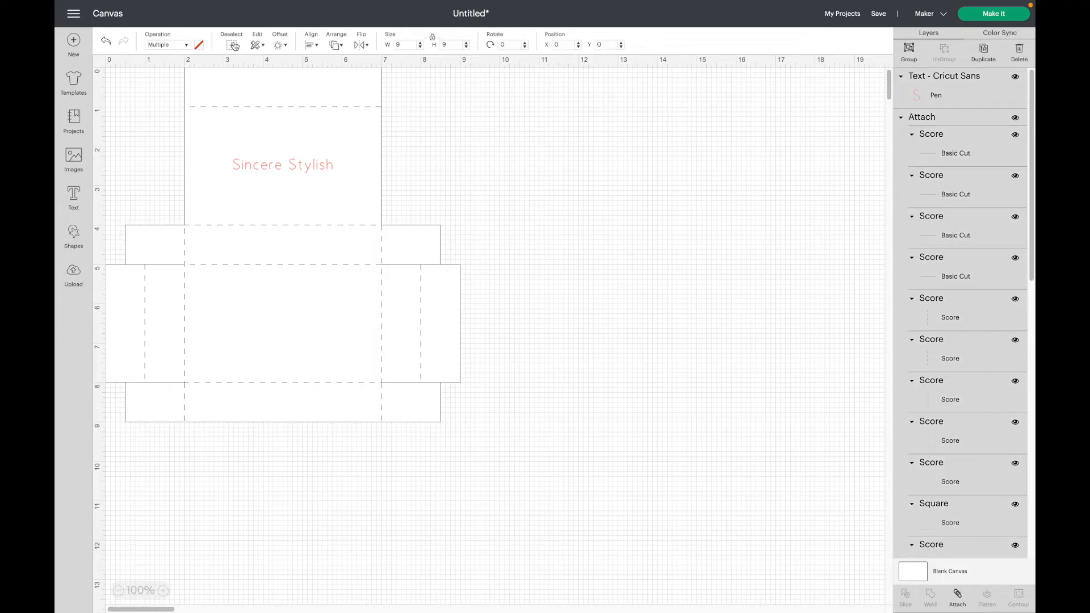
left_click(958, 596)
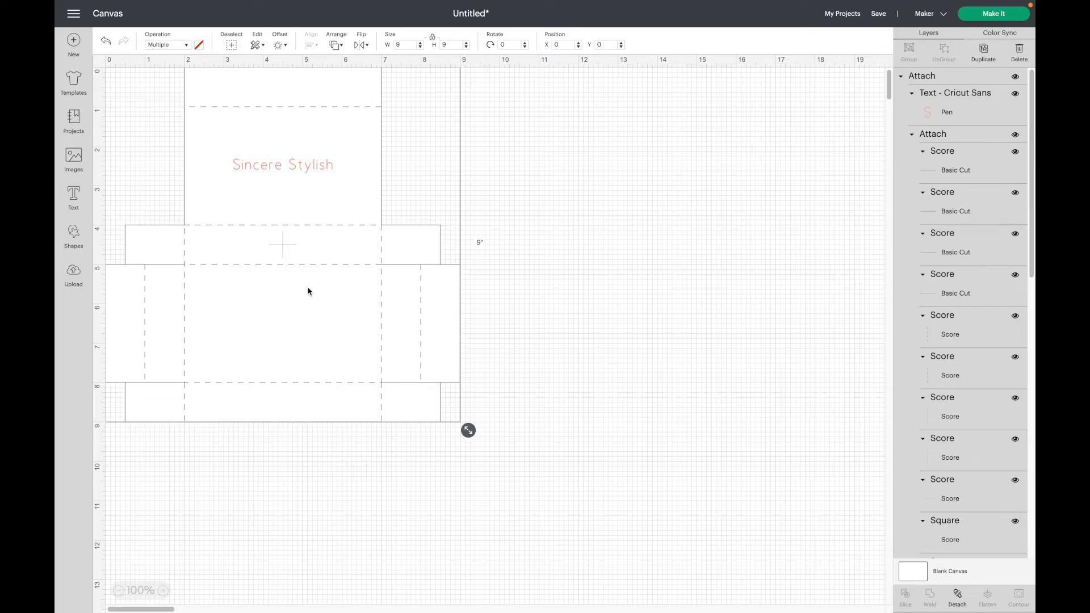
- Duplicate the finished box template and place the copy beside the original at about X 10, Y 0.4
left_click(328, 207)
mouse_move(328, 207)
left_mouse_down()
mouse_move(326, 232)
mouse_move(319, 202)
left_mouse_up()
left_click(985, 54)
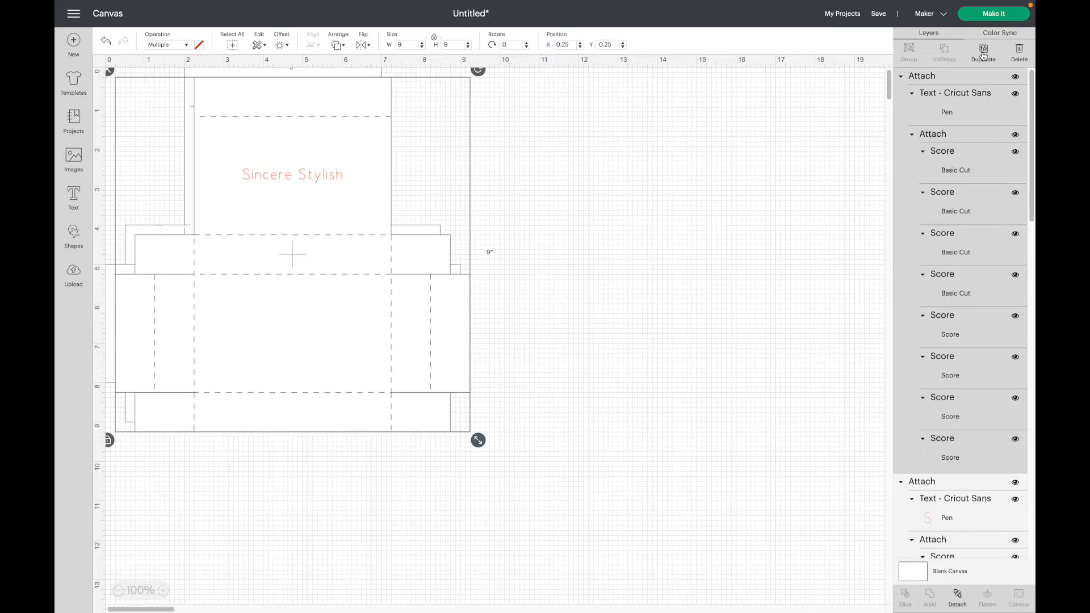
left_click_drag(316, 301, 632, 307)
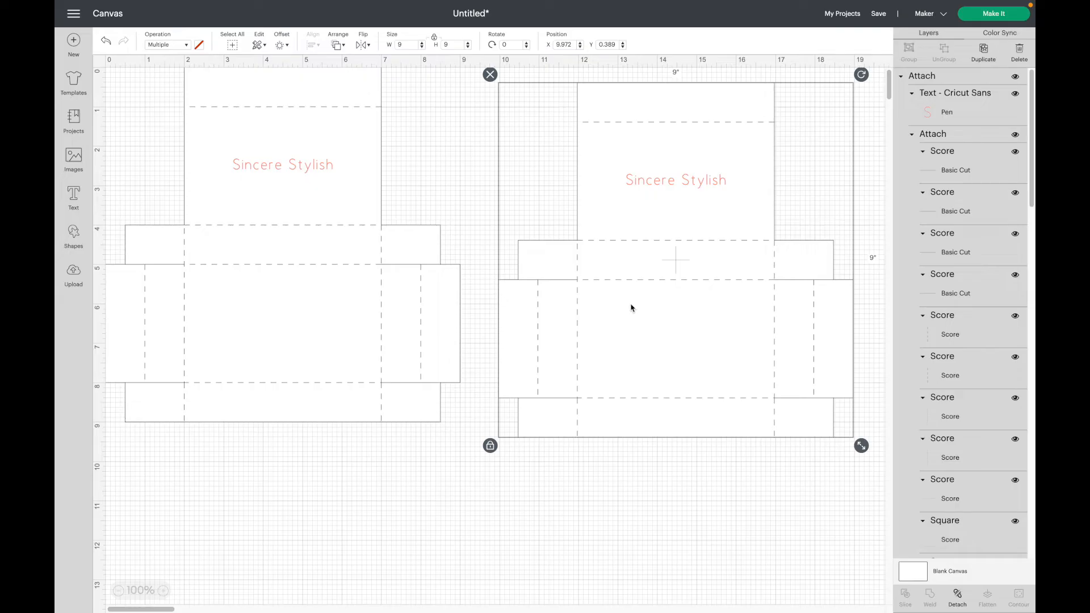
- Scale the copied box template down to 6.75 by 6.75 inches
left_click(707, 497)
left_click(704, 381)
left_click(435, 38)
left_click(435, 39)
key("Return")
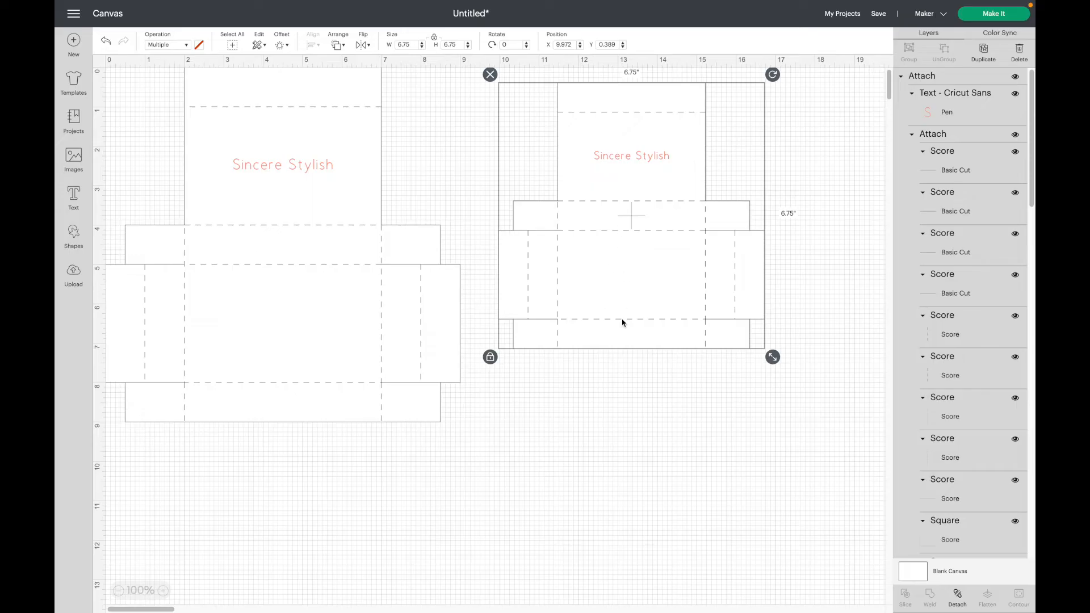
left_click(666, 378)
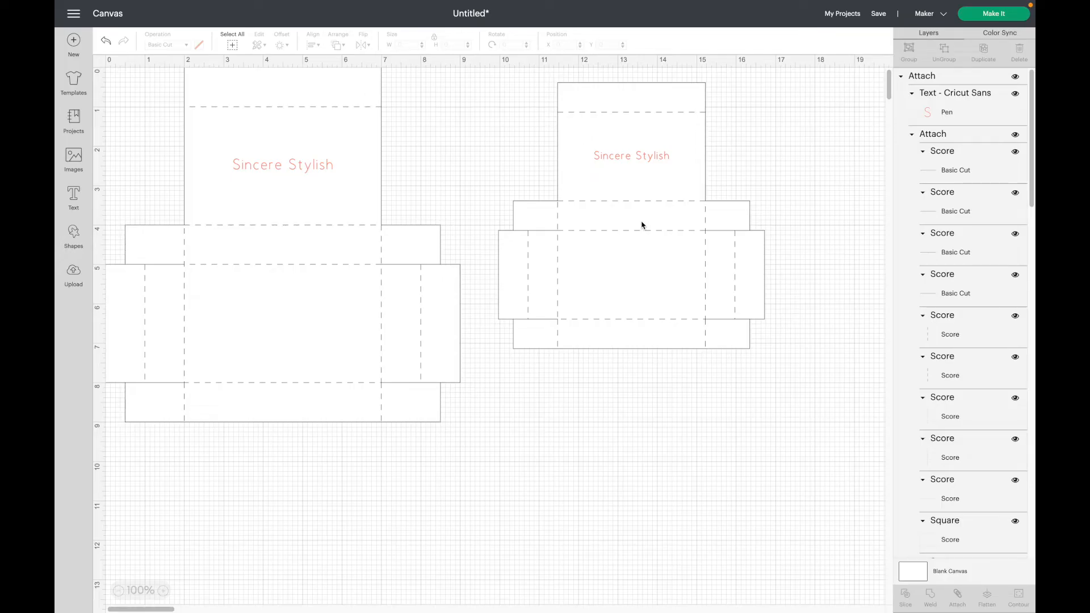
- Unhide the first attached box template in the layer list
scroll(993, 424, "down", 1)
scroll(993, 424, "down", 10)
scroll(991, 425, "down", 8)
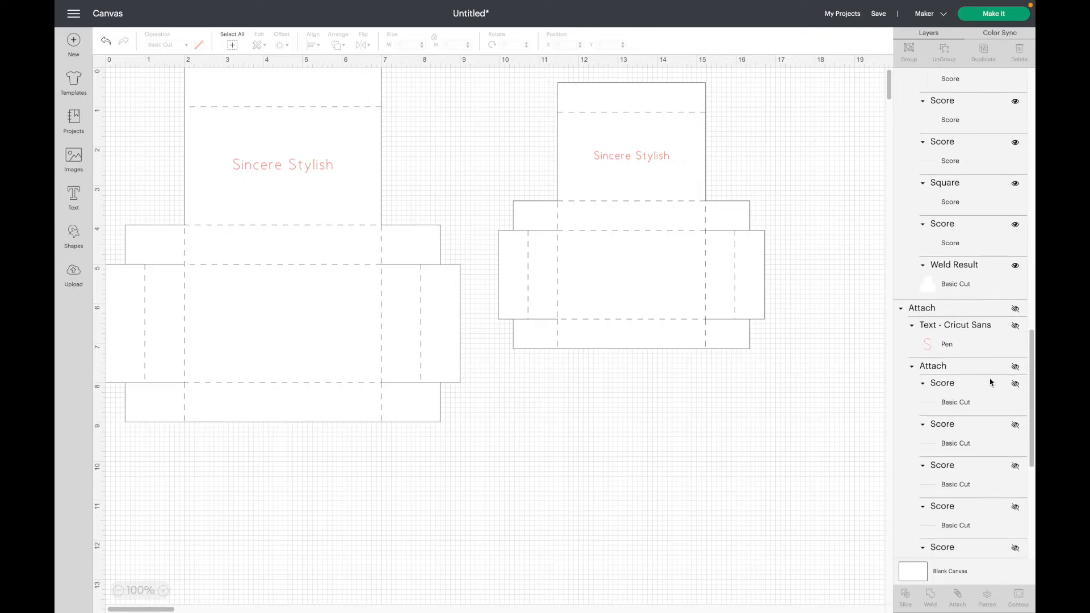
left_click(1015, 310)
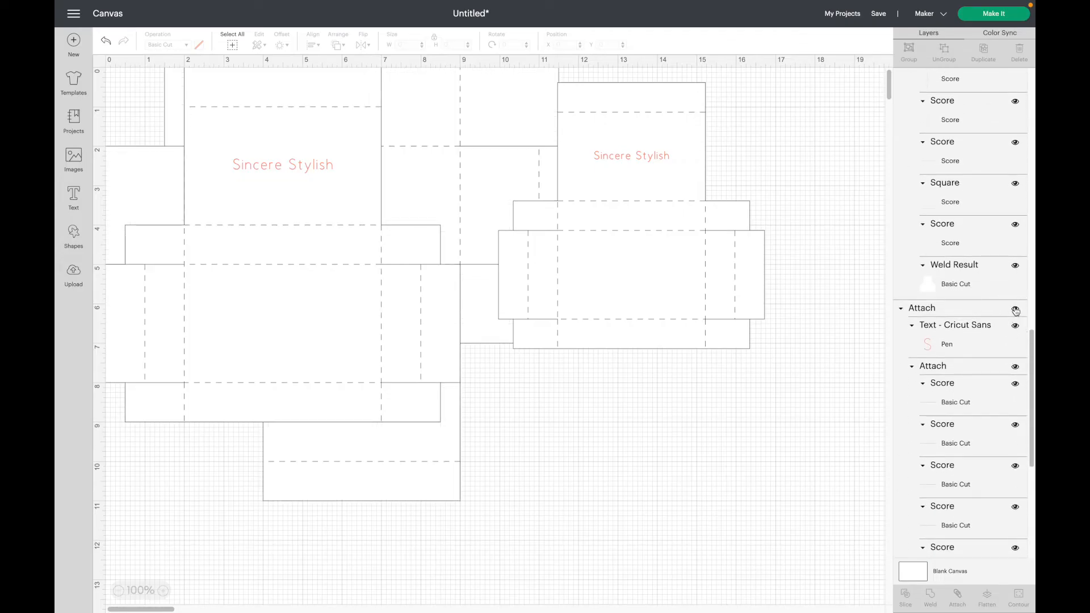
- Separate the overlapping templates, placing the small copy below the 9 inch one and the 13 by 11 inch one beside it at Y 0
left_click(441, 457)
left_click_drag(442, 457, 761, 571)
left_click_drag(612, 130, 294, 499)
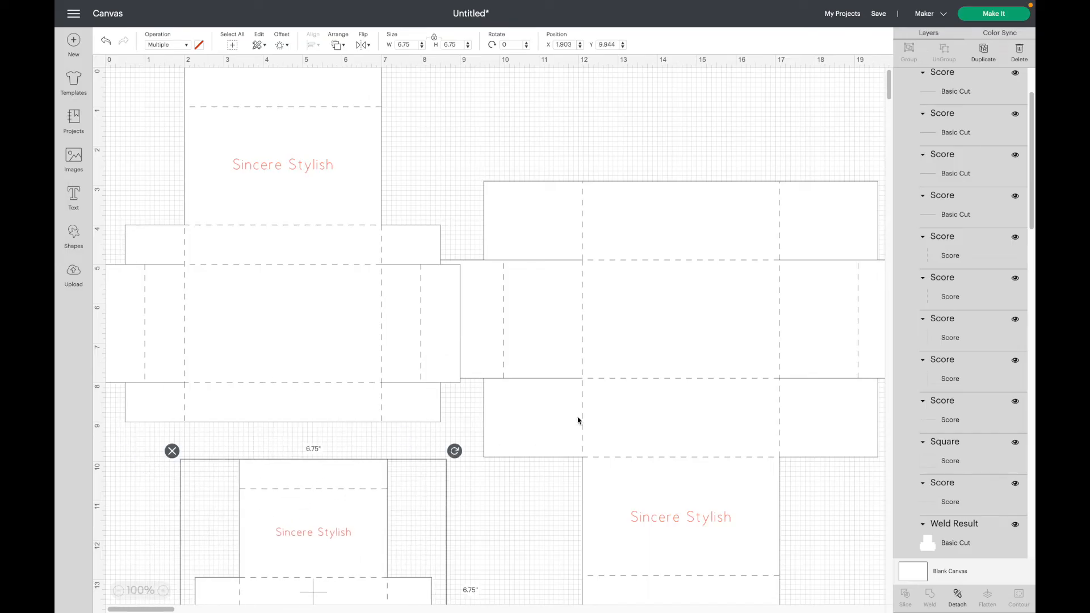
left_click_drag(648, 380, 686, 273)
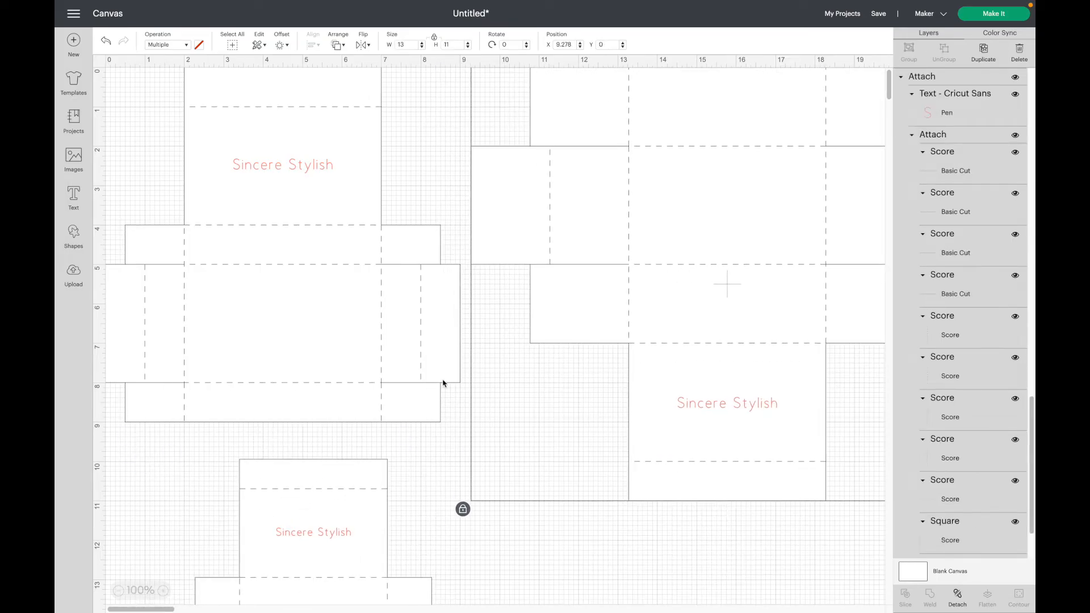
left_click(119, 590)
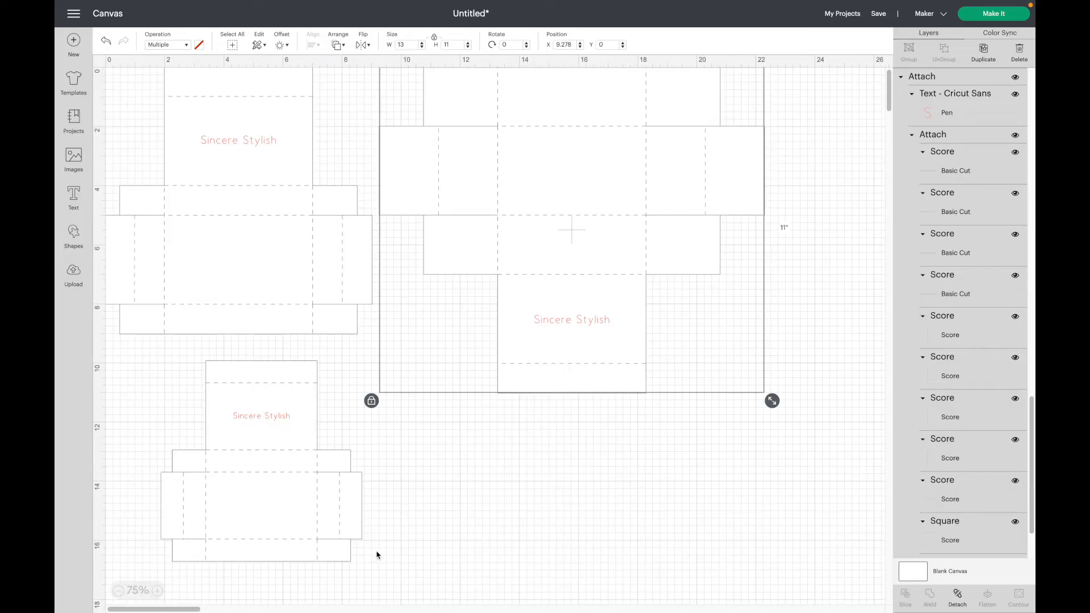
scroll(434, 576, "down", 1)
scroll(433, 576, "up", 1)
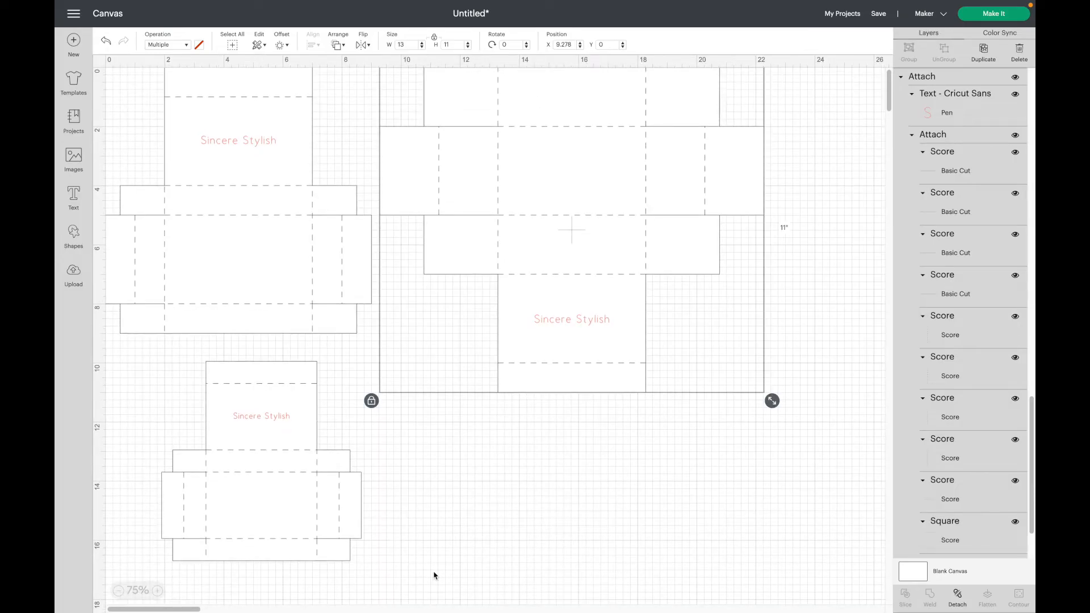
- Deselect the large box template and examine the layer list for each attached box's score, pen and cut layers
left_click(539, 395)
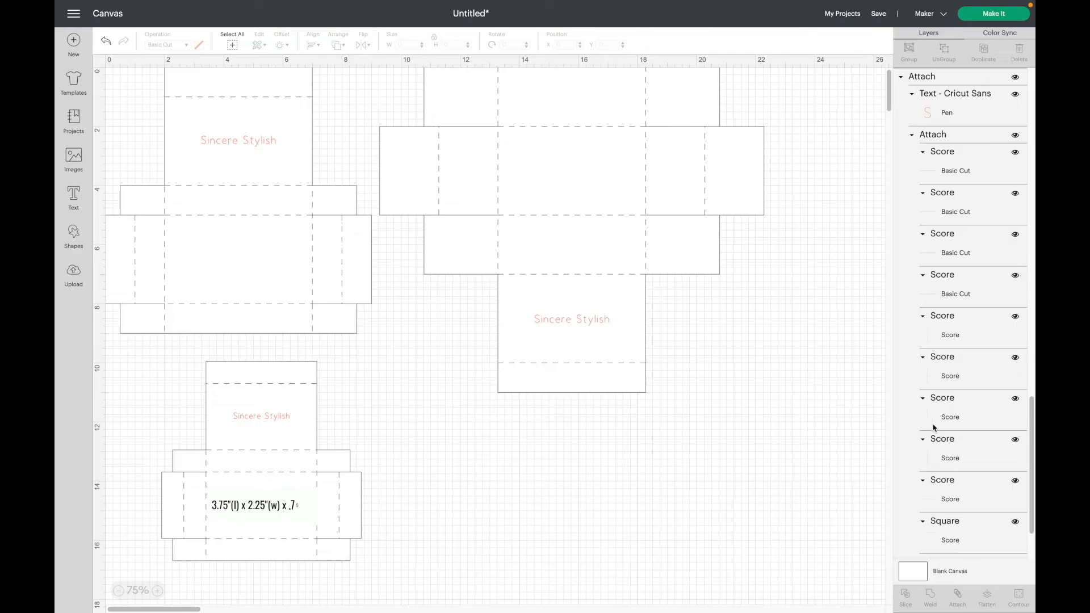
scroll(954, 428, "up", 6)
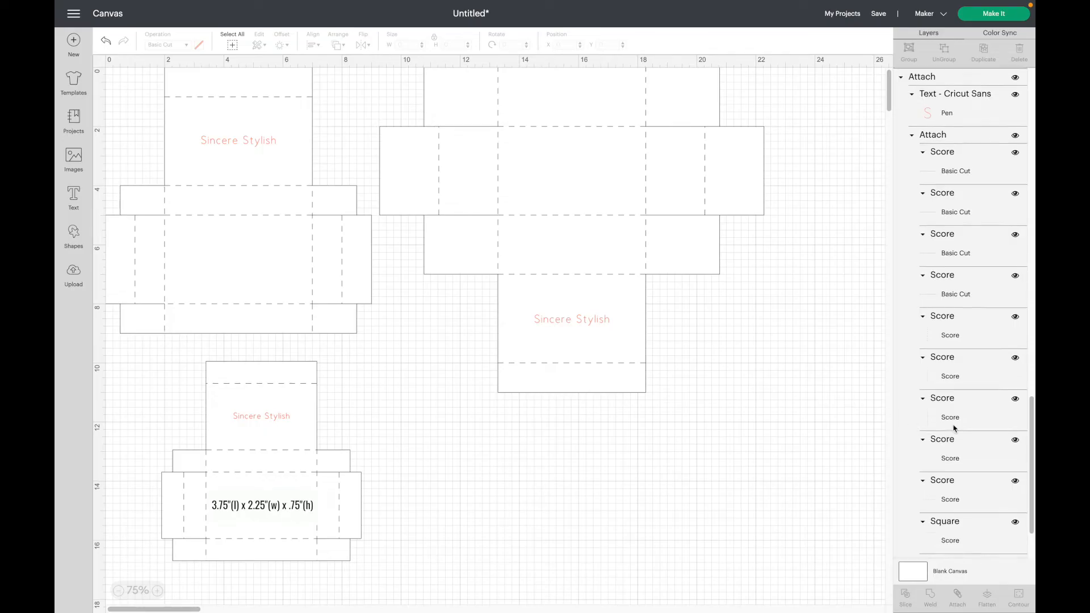
scroll(954, 429, "down", 6)
scroll(953, 429, "up", 7)
scroll(954, 428, "down", 8)
scroll(954, 429, "up", 8)
scroll(954, 428, "down", 8)
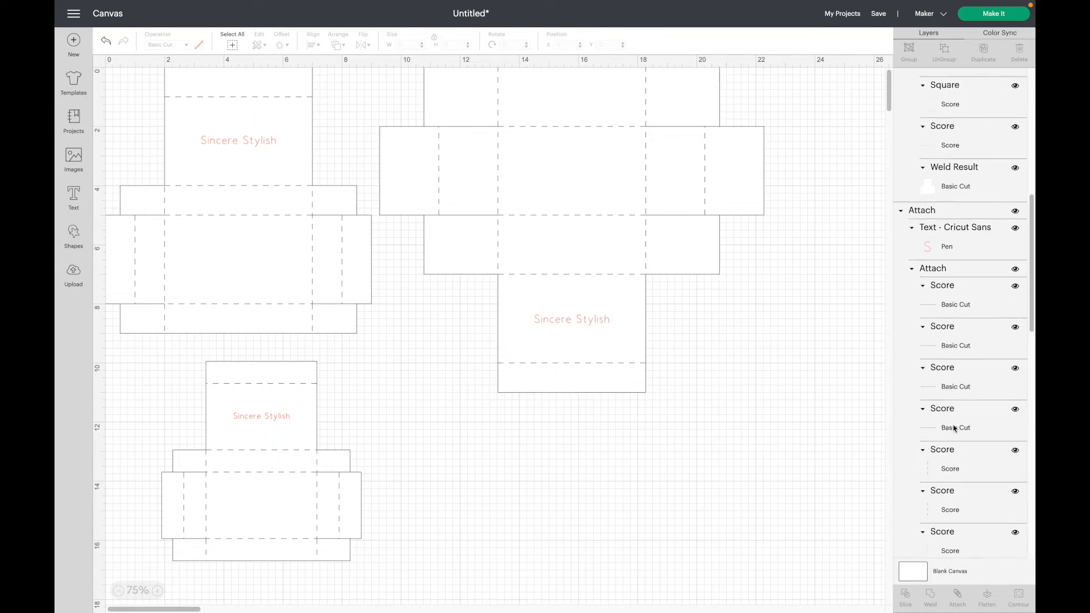
scroll(954, 428, "down", 2)
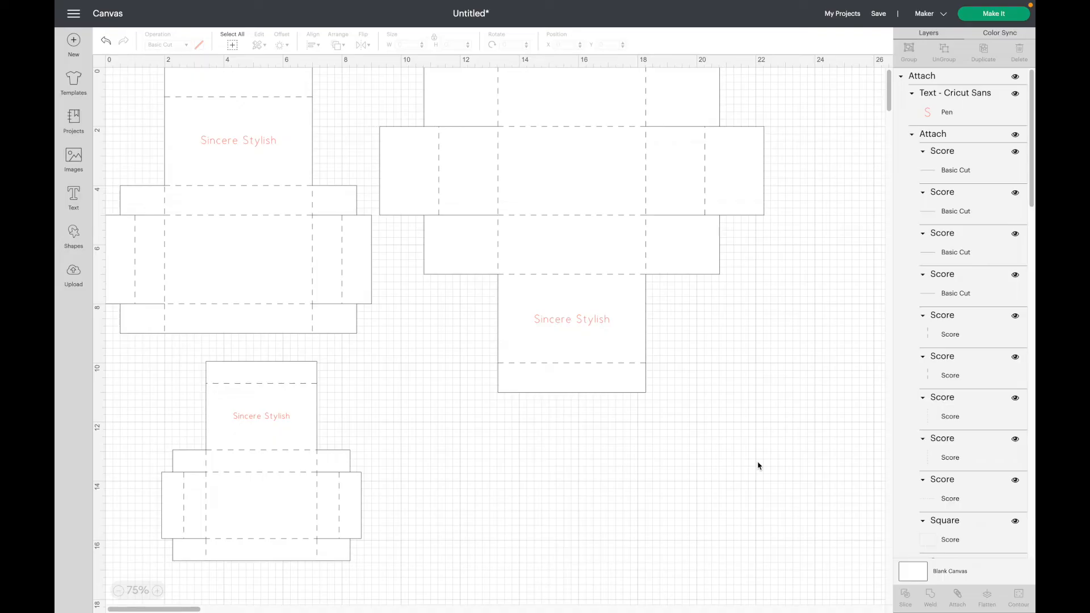
- Send the box templates to mat preparation, check both mats' layouts and accept the larger 12 x 24 in mat
left_click(995, 20)
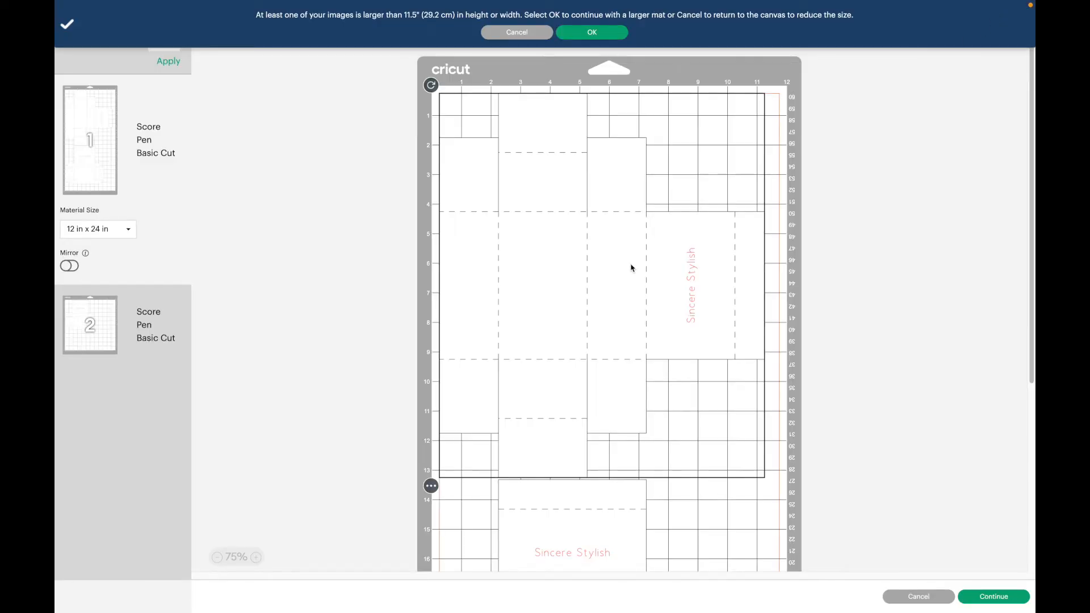
scroll(631, 268, "down", 2)
scroll(631, 268, "down", 3)
scroll(631, 267, "up", 6)
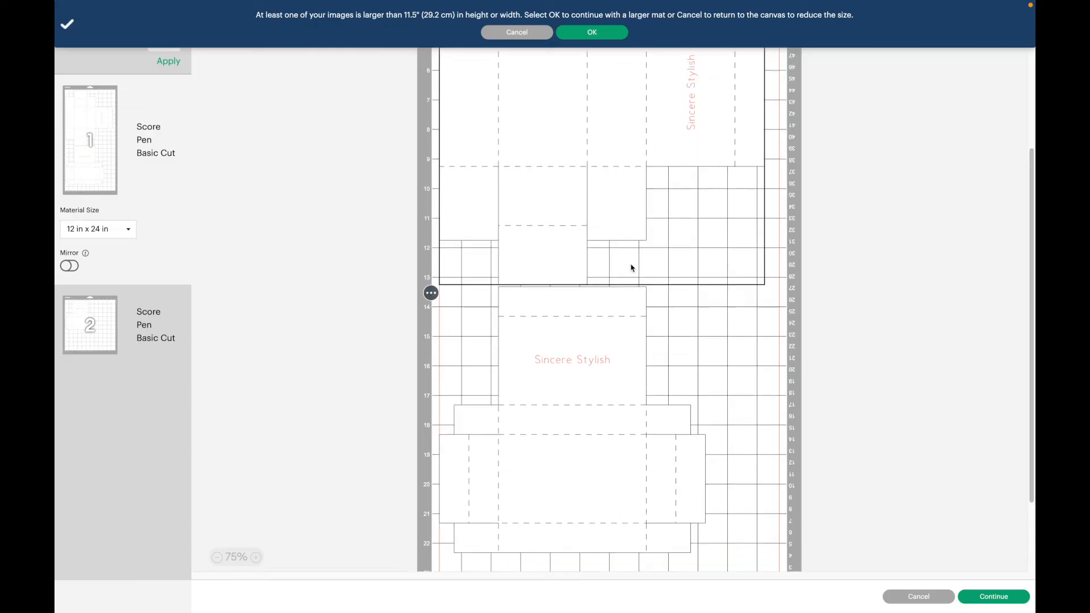
left_click(79, 374)
left_click(592, 33)
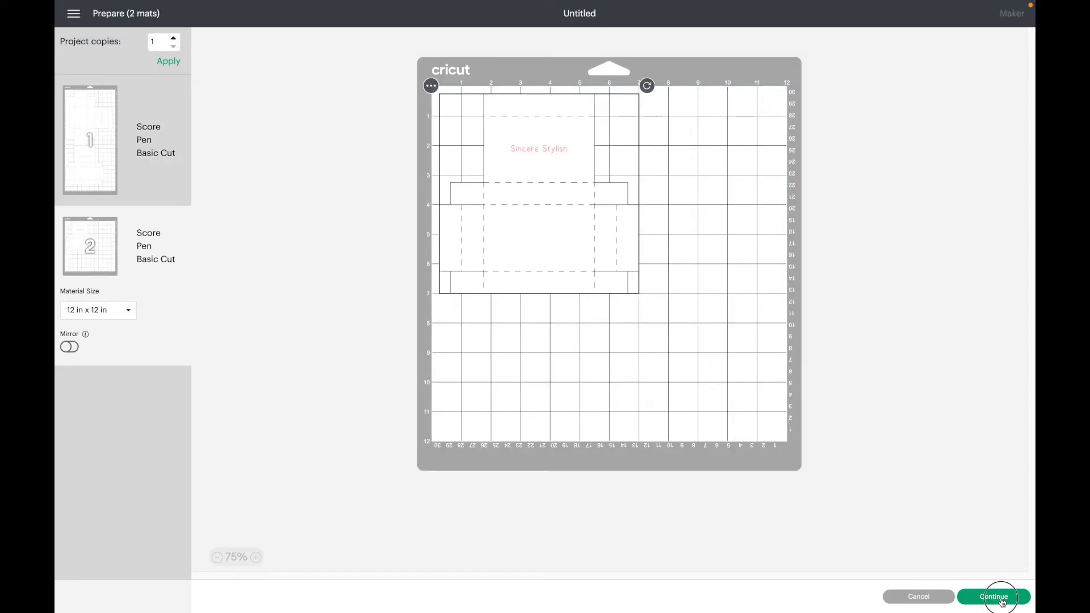
- Continue to the make stage and set the base material to Medium Cardstock – 80 lb (216 gsm)
left_click(994, 596)
left_click(452, 164)
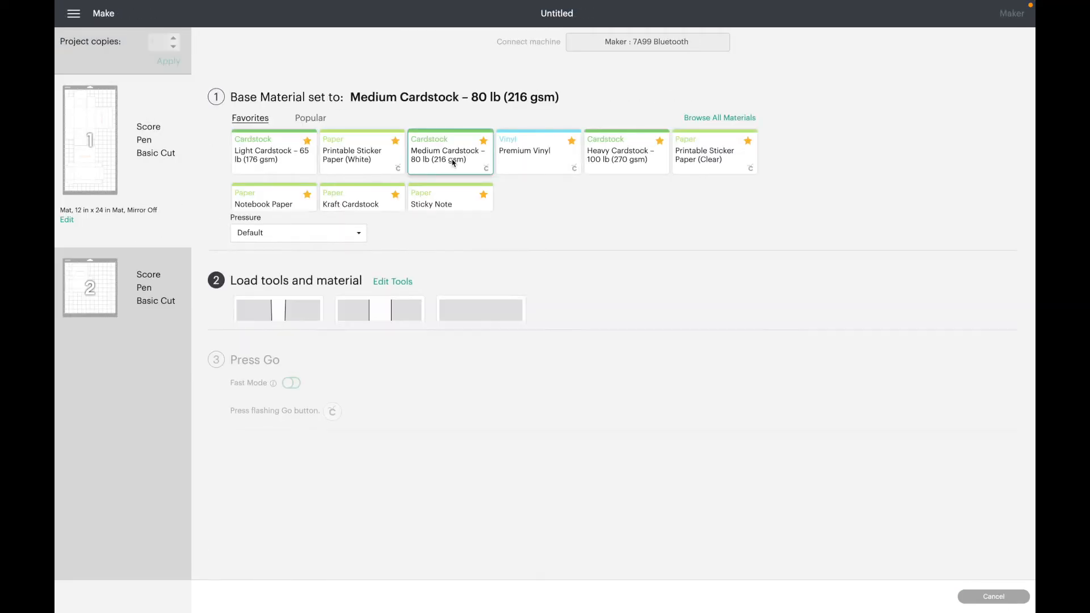